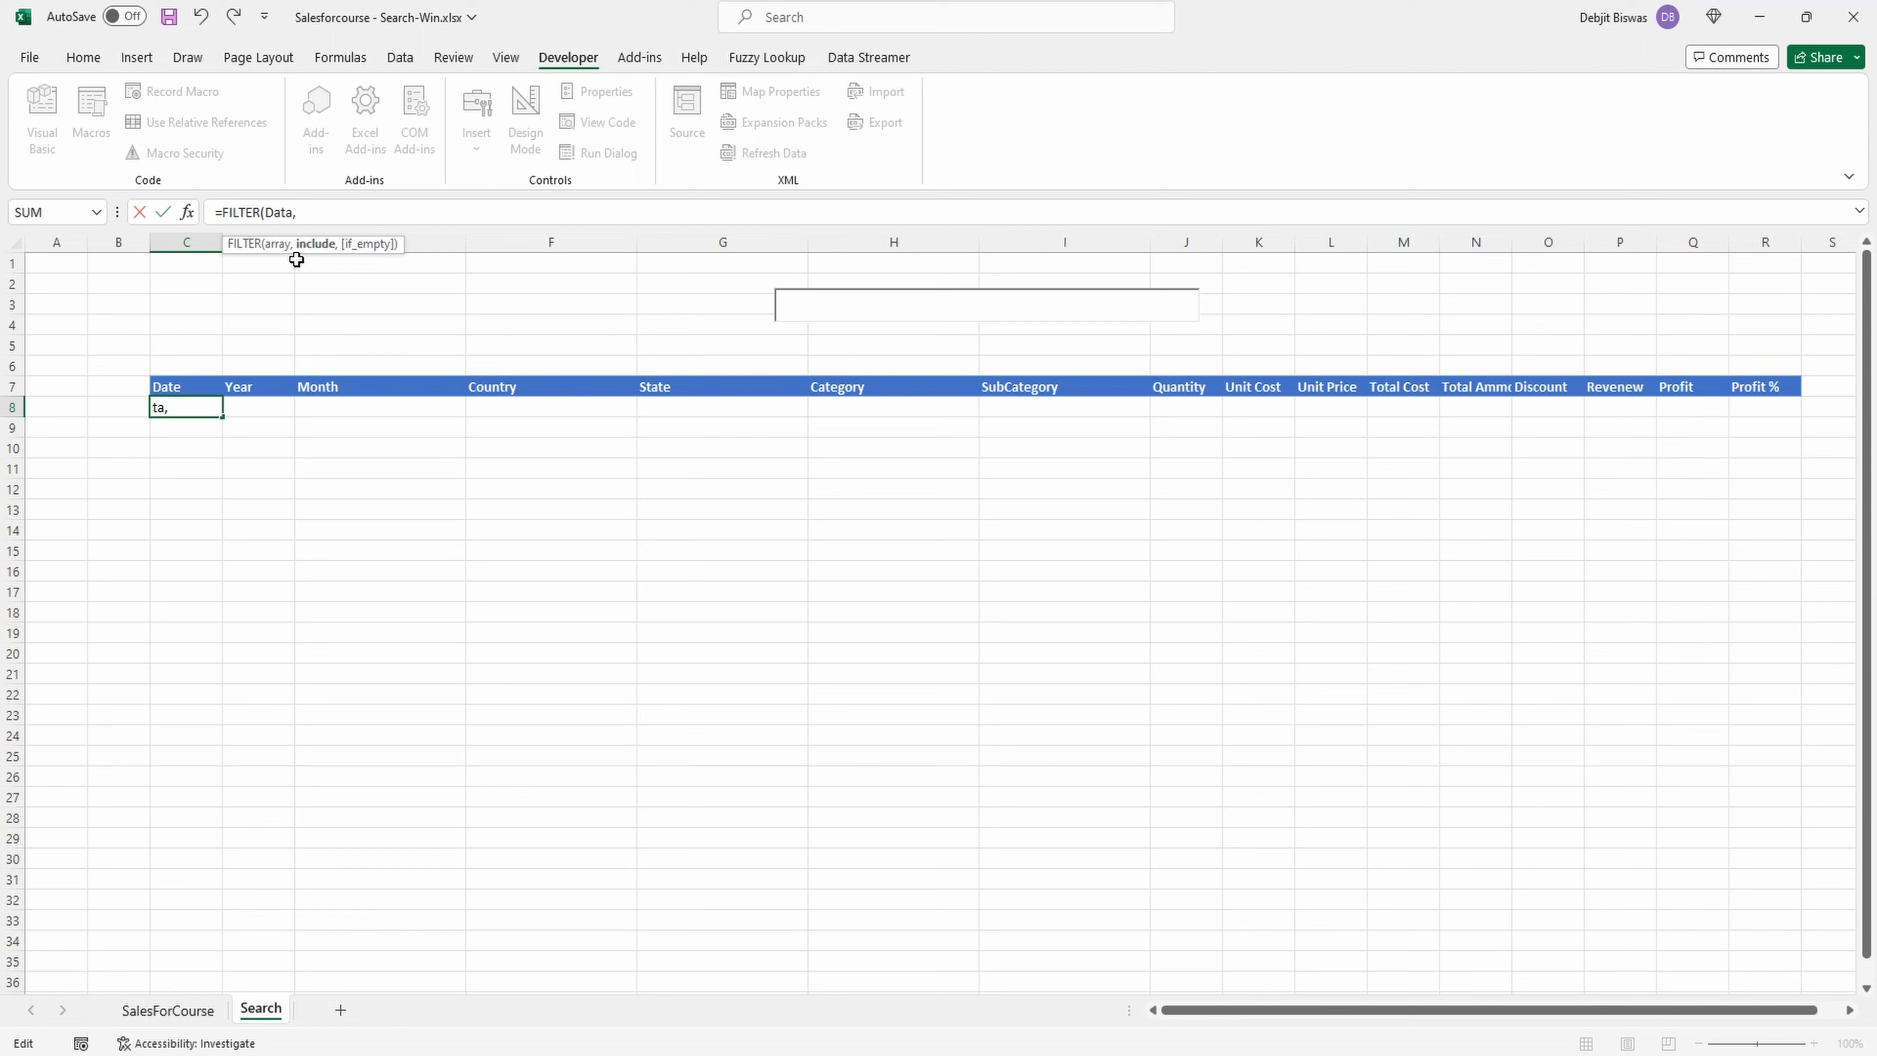
Set the include argument of the FILTER formula in C8 to Data[Country]=H3.
type("Da")
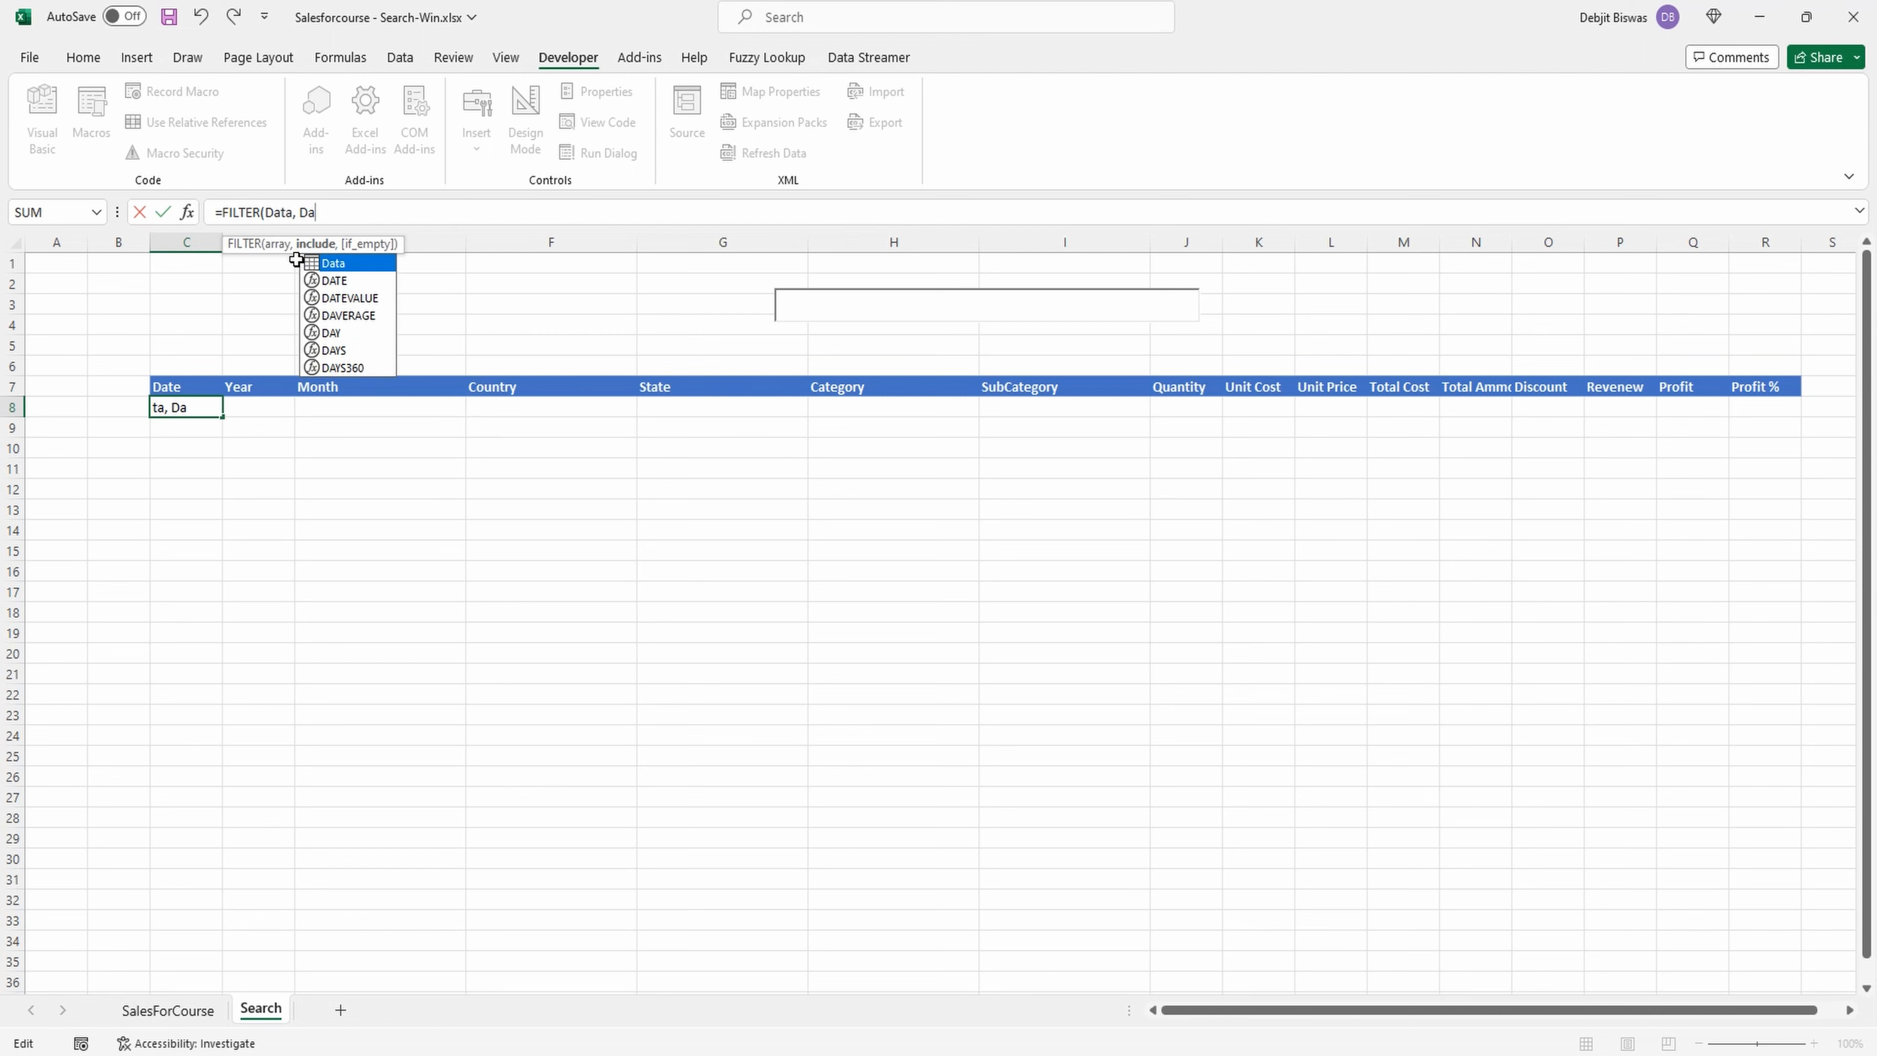
double_click(357, 264)
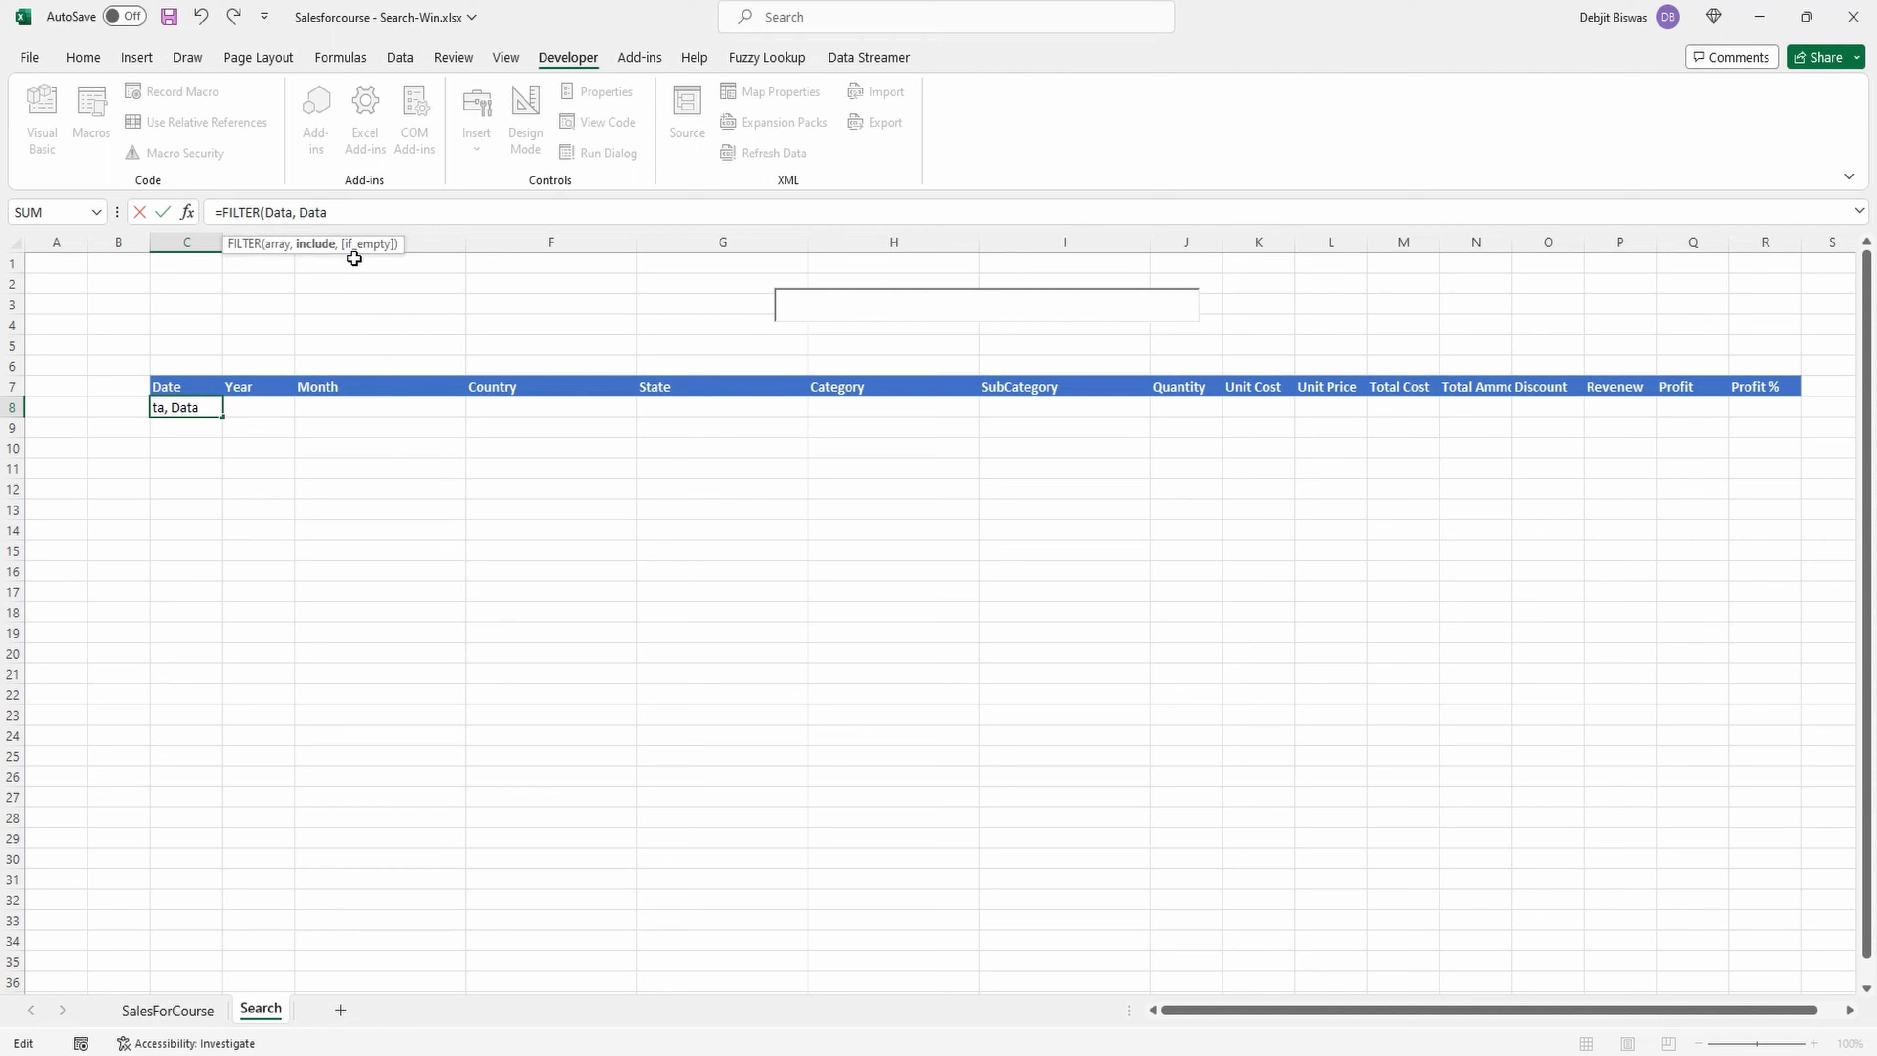
type("[")
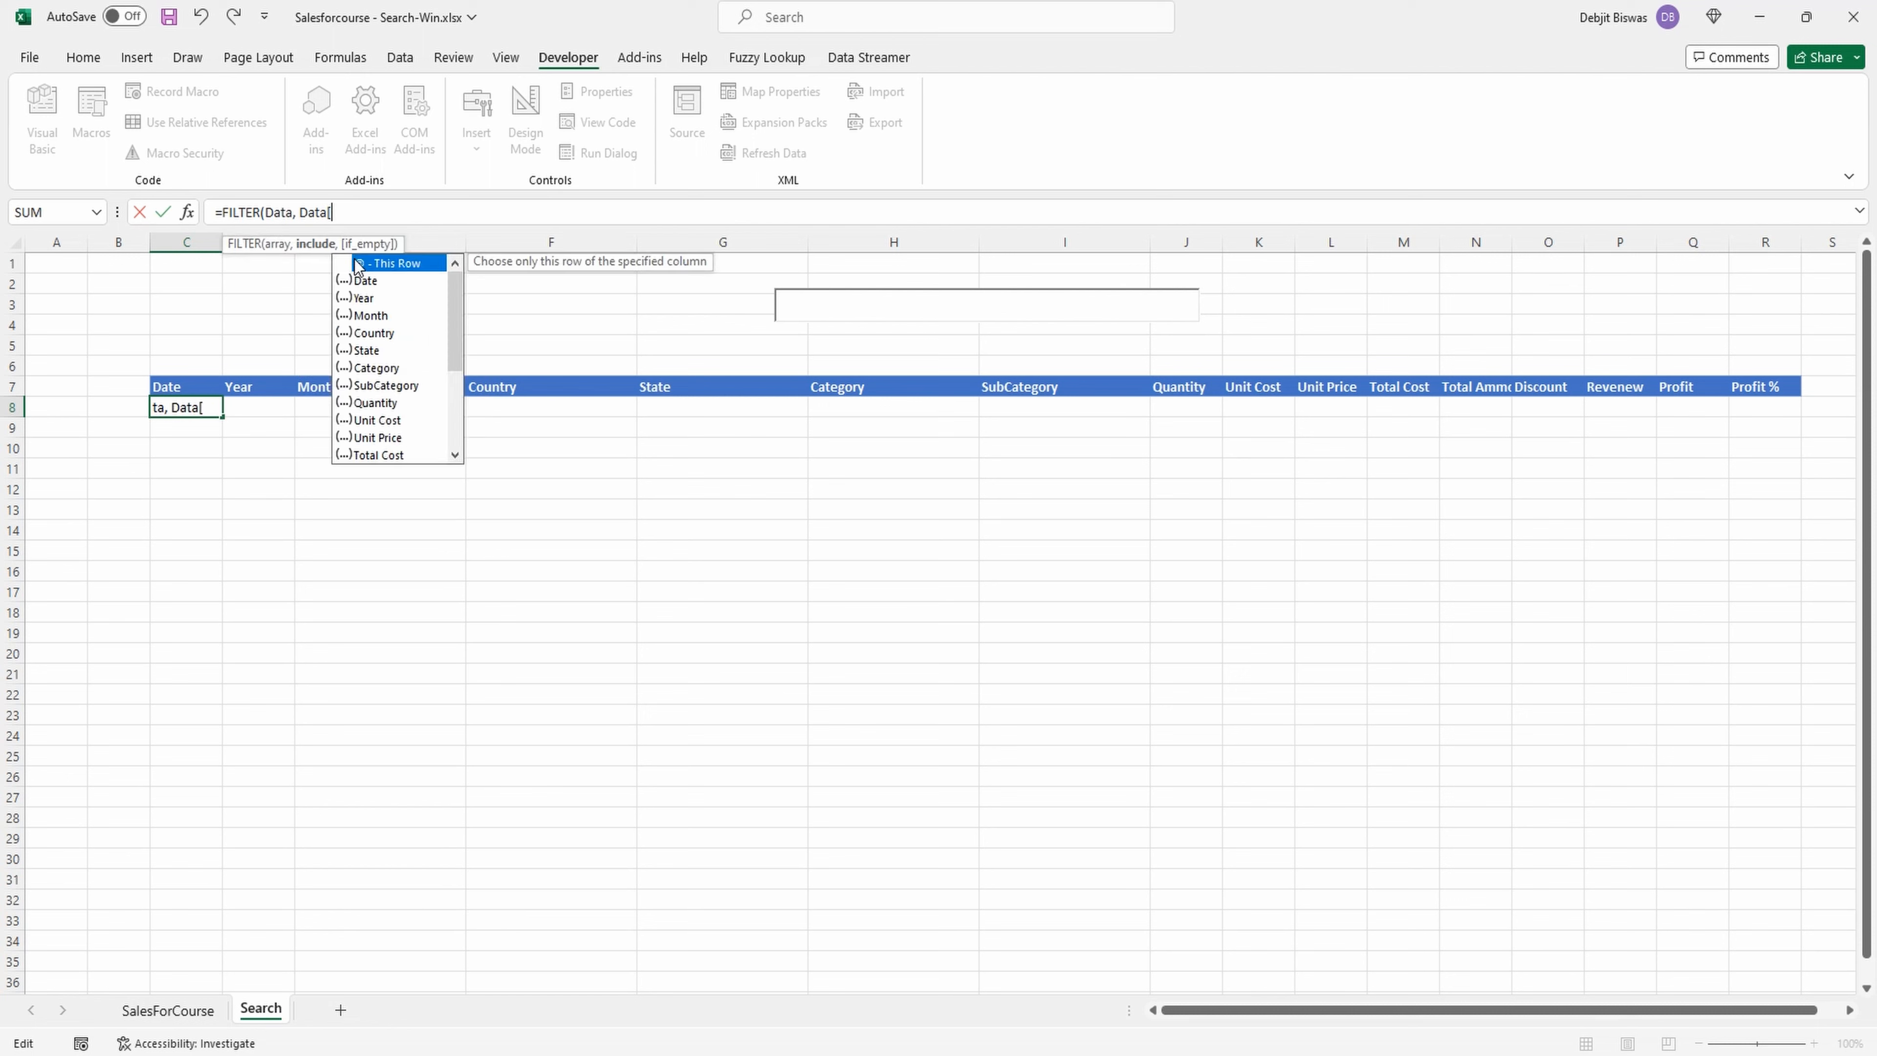
double_click(397, 331)
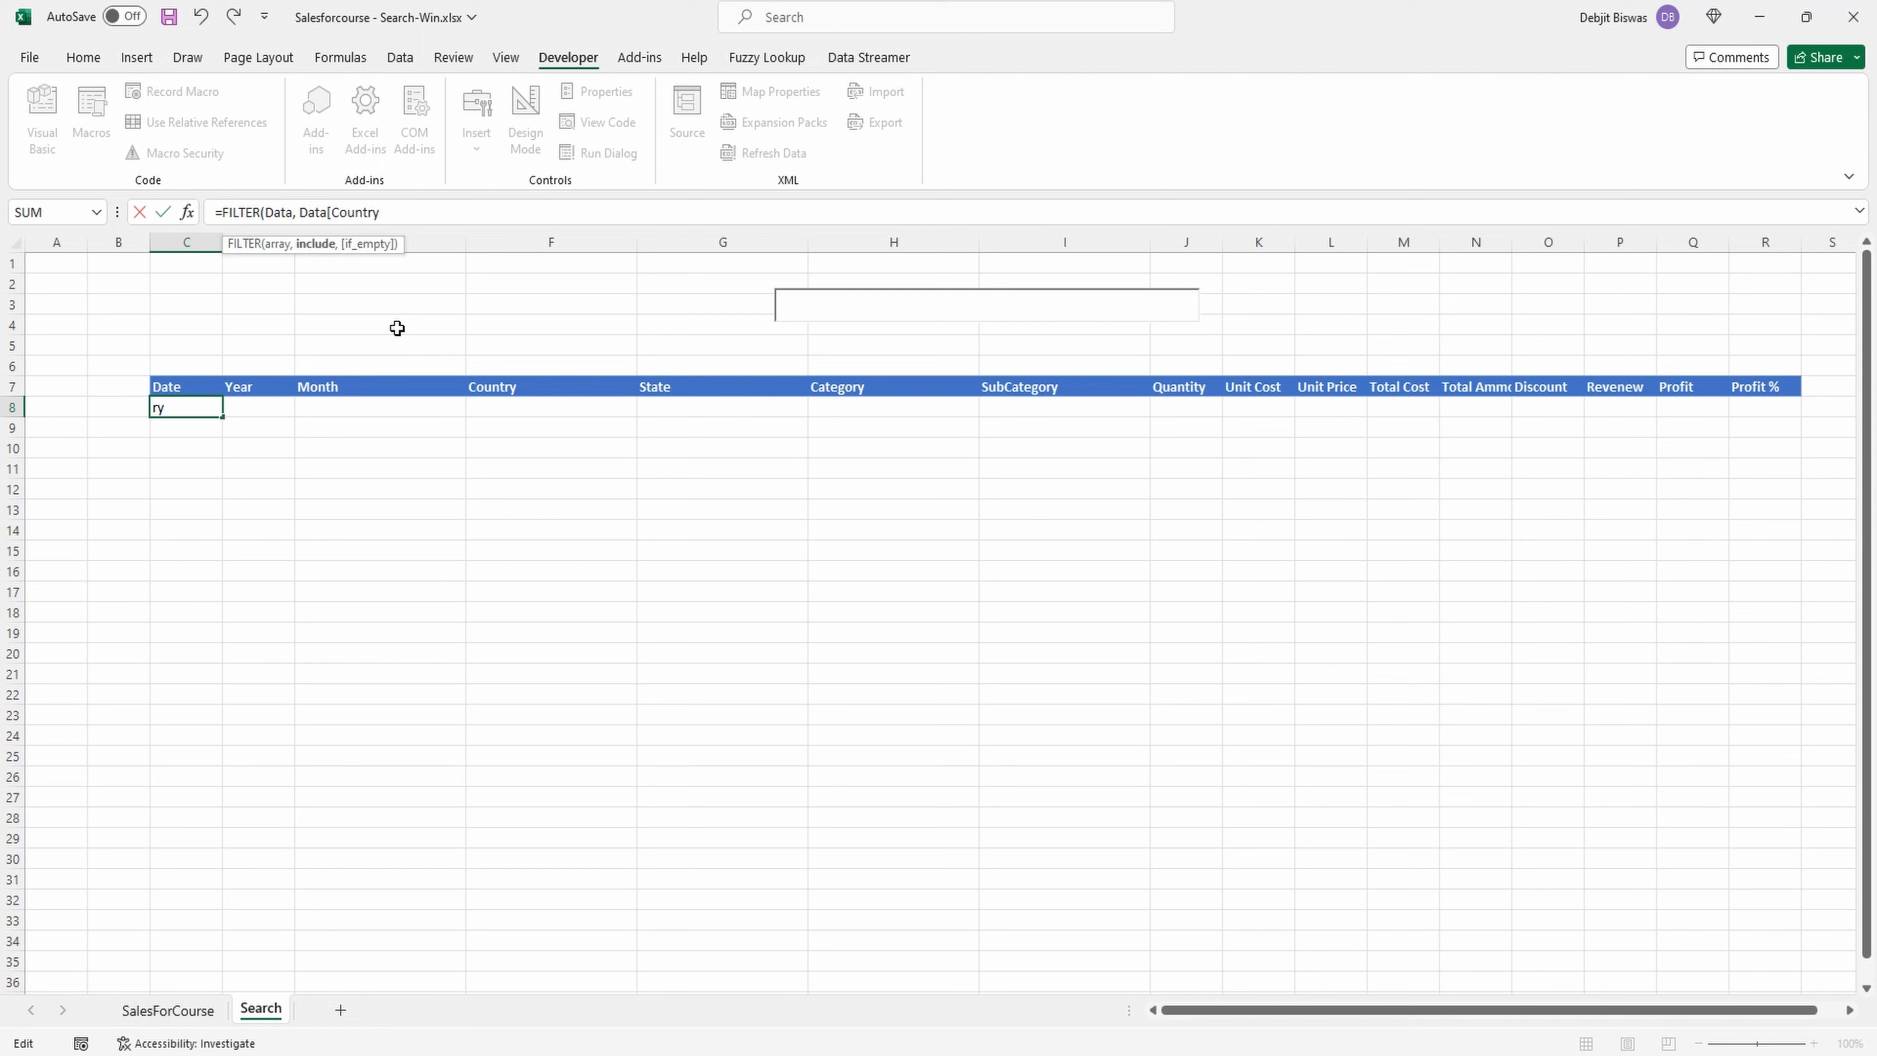
type("]=H3,\"\"")
Add "Not Found" as the if_empty argument, close the FILTER formula and enter it in C8.
key("BackSpace")
type("Not Found")
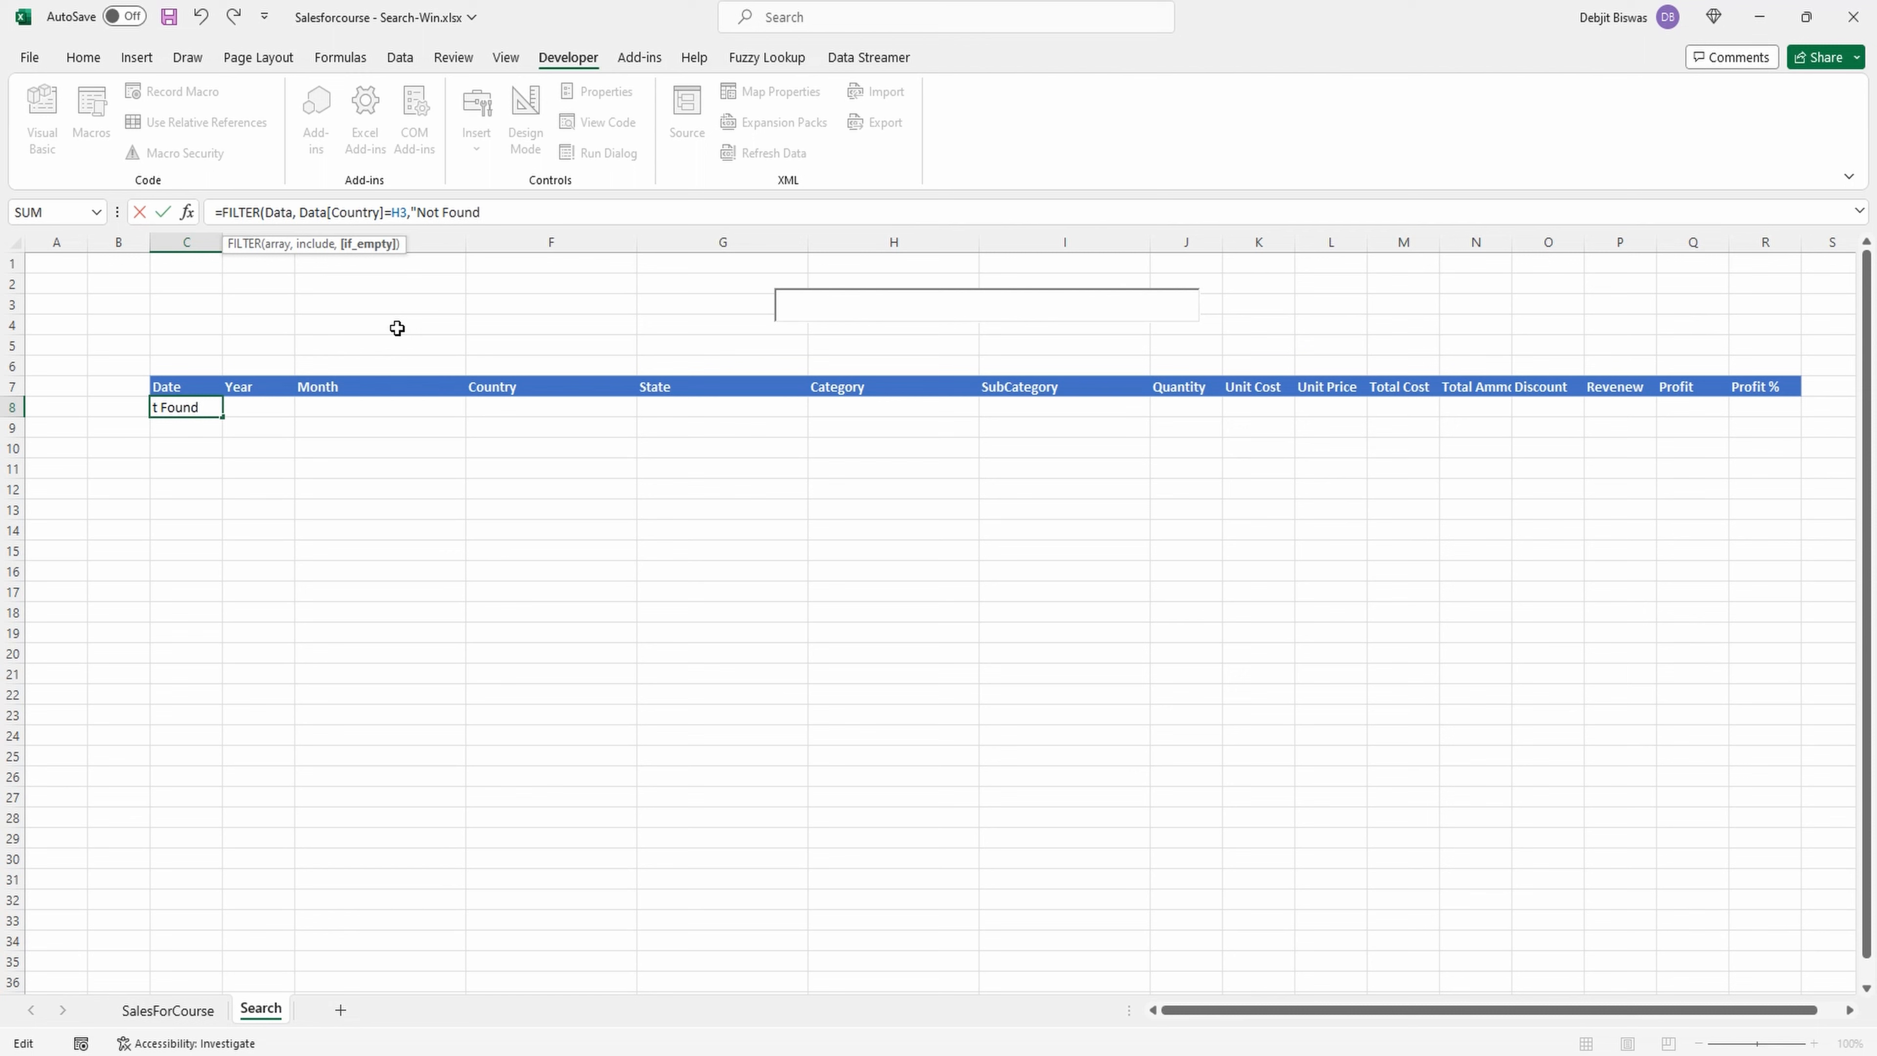
type("}")
key("BackSpace")
type("\")")
key("Return")
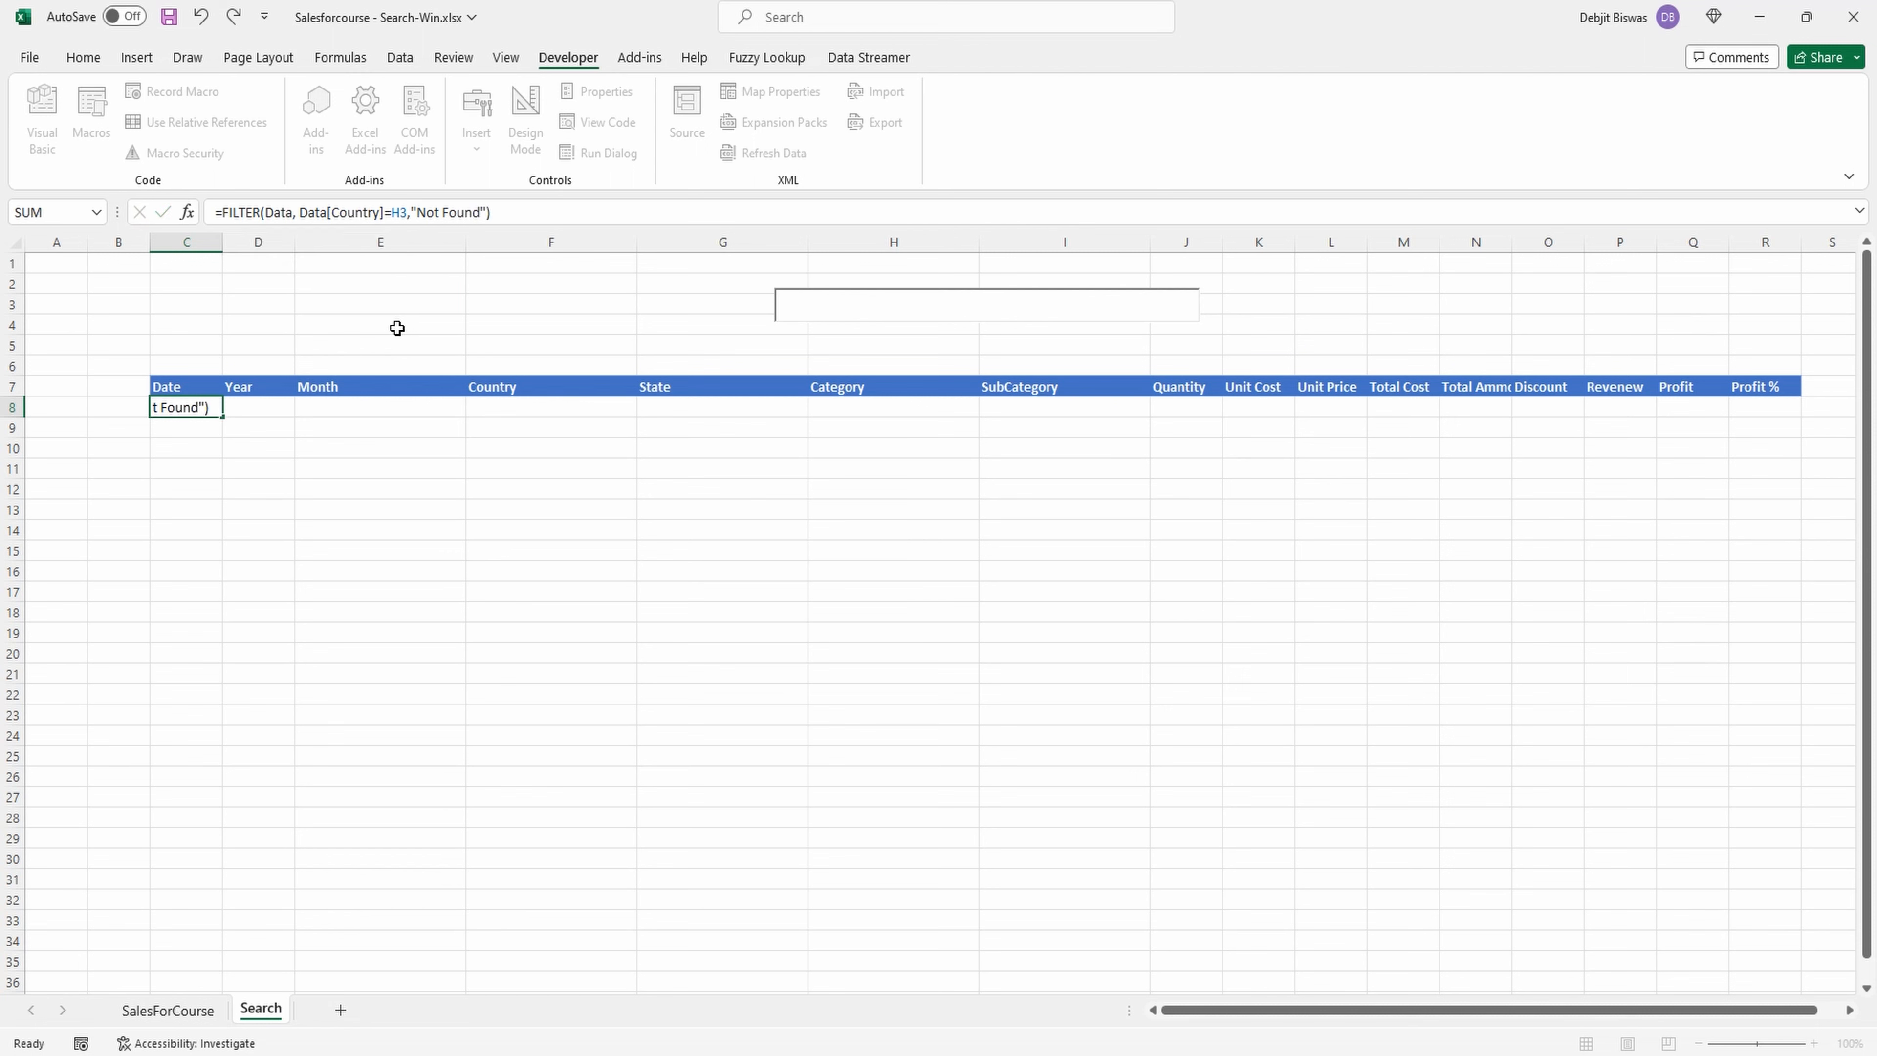
left_click(163, 407)
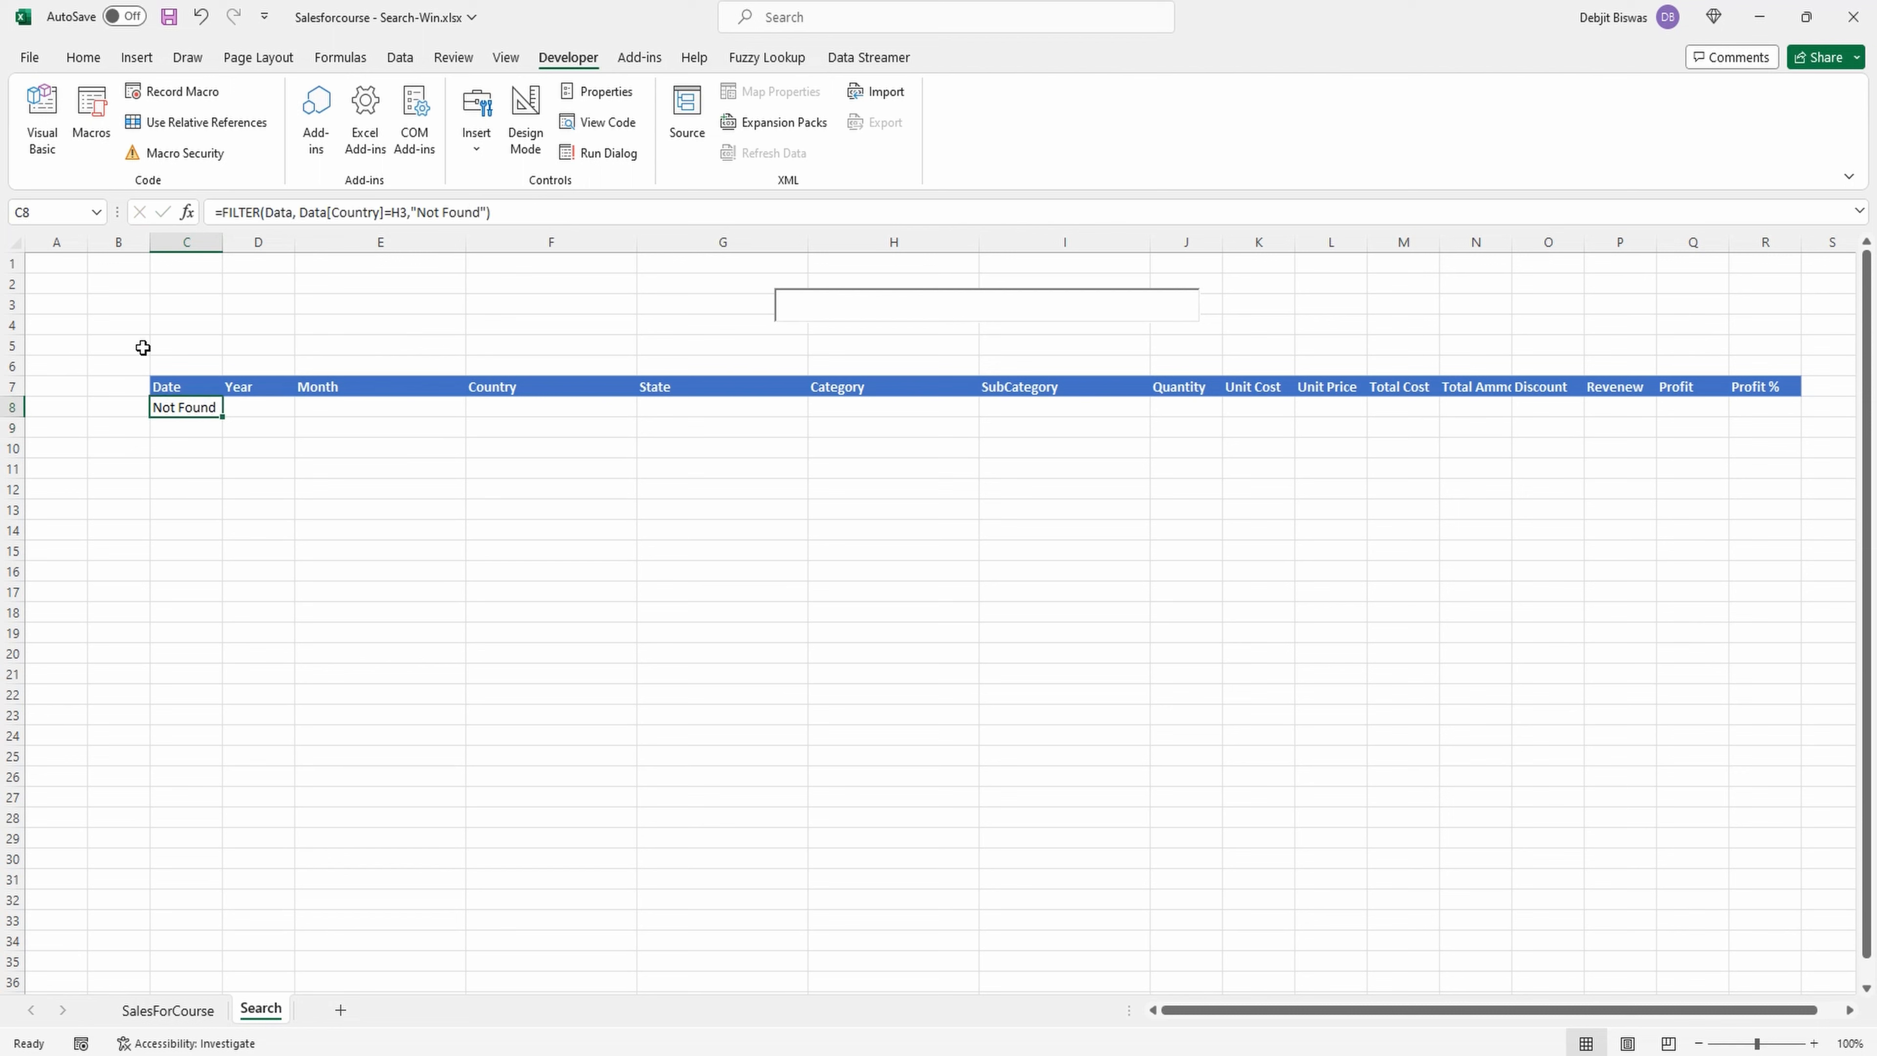
Test the sheet's search box with "France" and clear it.
left_click(800, 309)
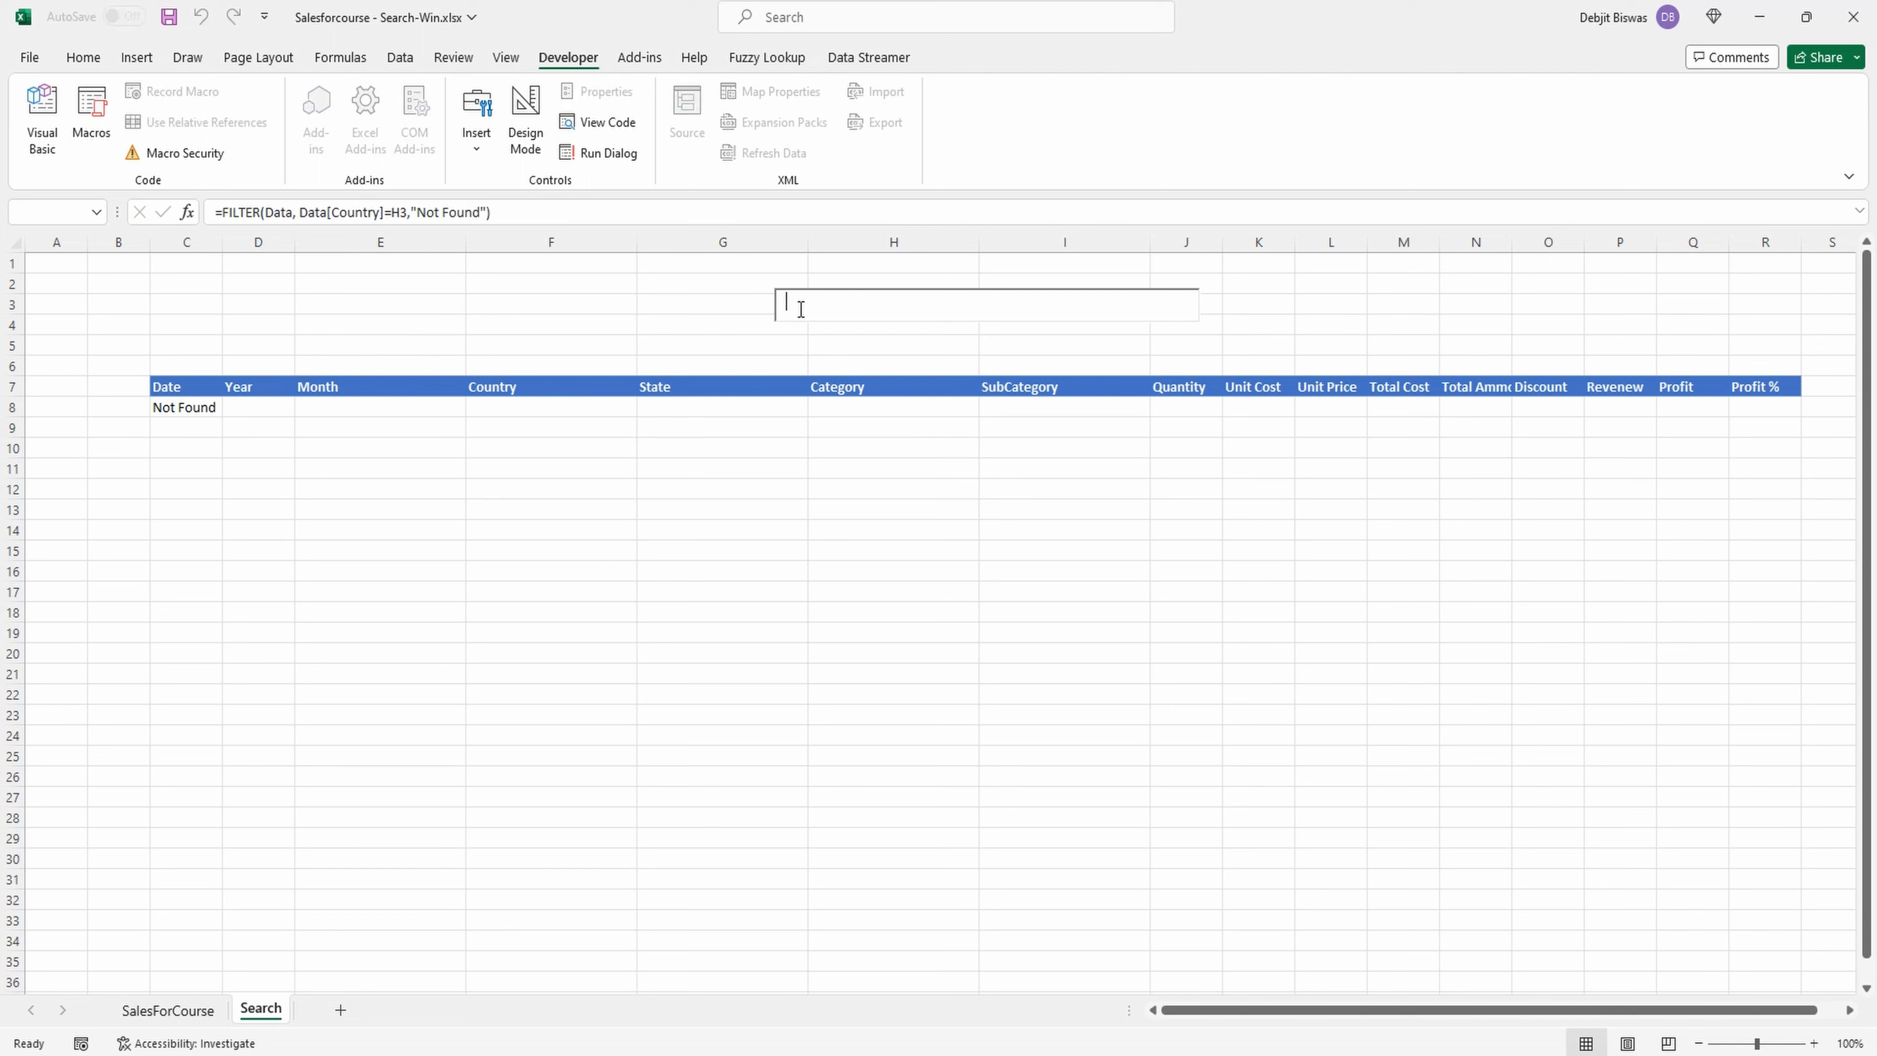
type("France")
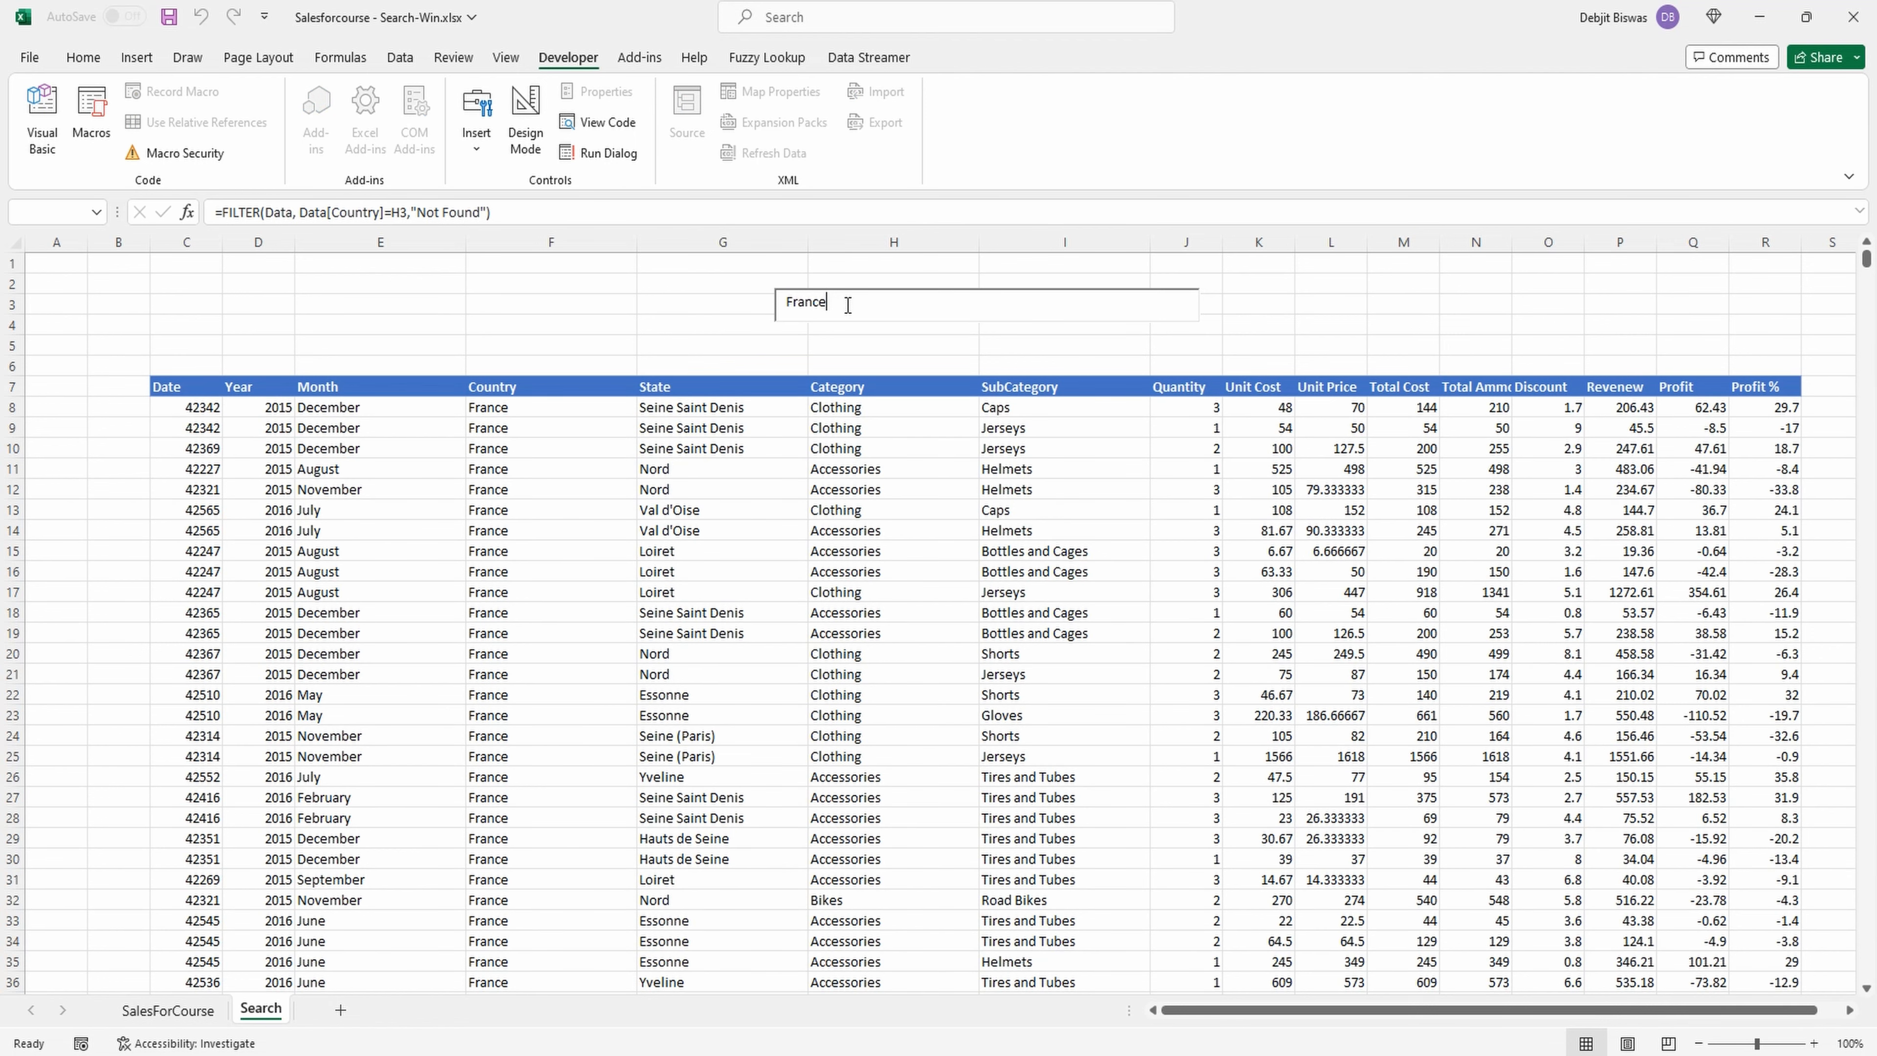
key("BackSpace")
key("BackSpace")
key("BackSpace")
key("BackSpace")
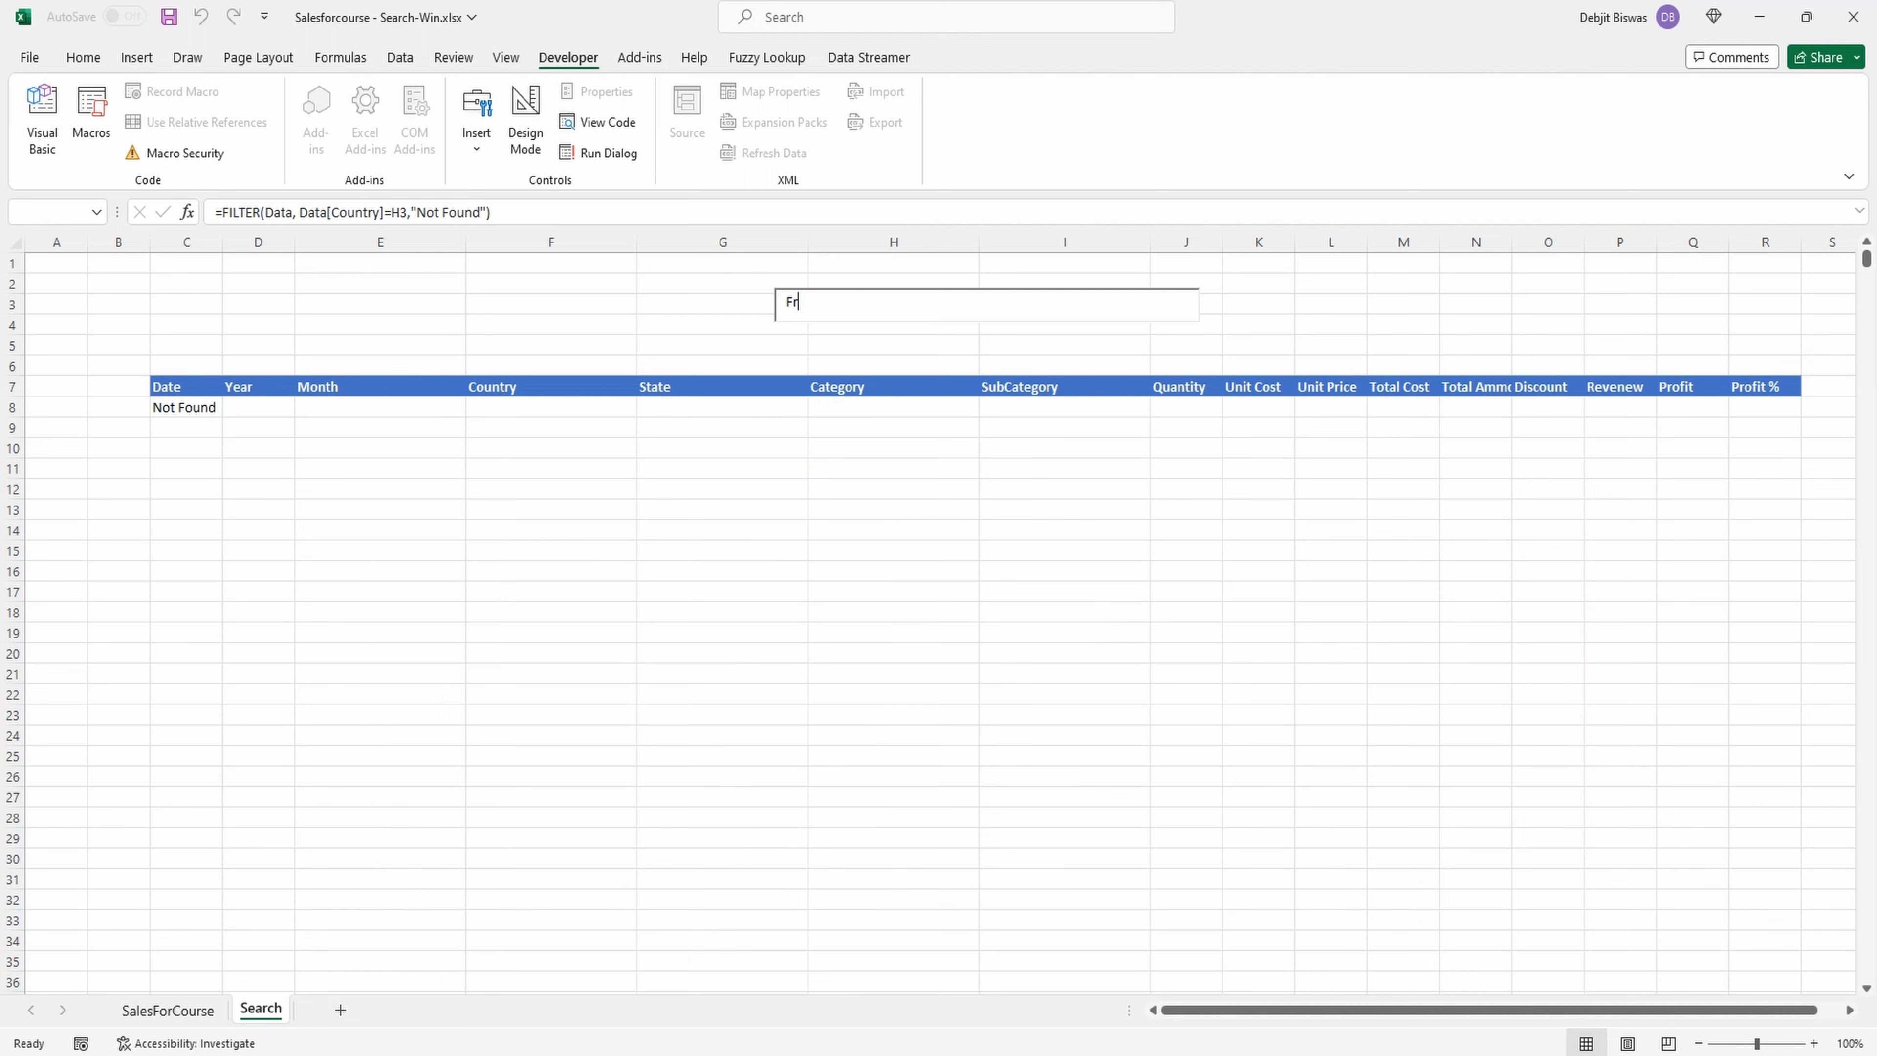
key("BackSpace")
Insert spaces between the arguments of the FILTER formula in C8 to set them apart.
left_click(174, 407)
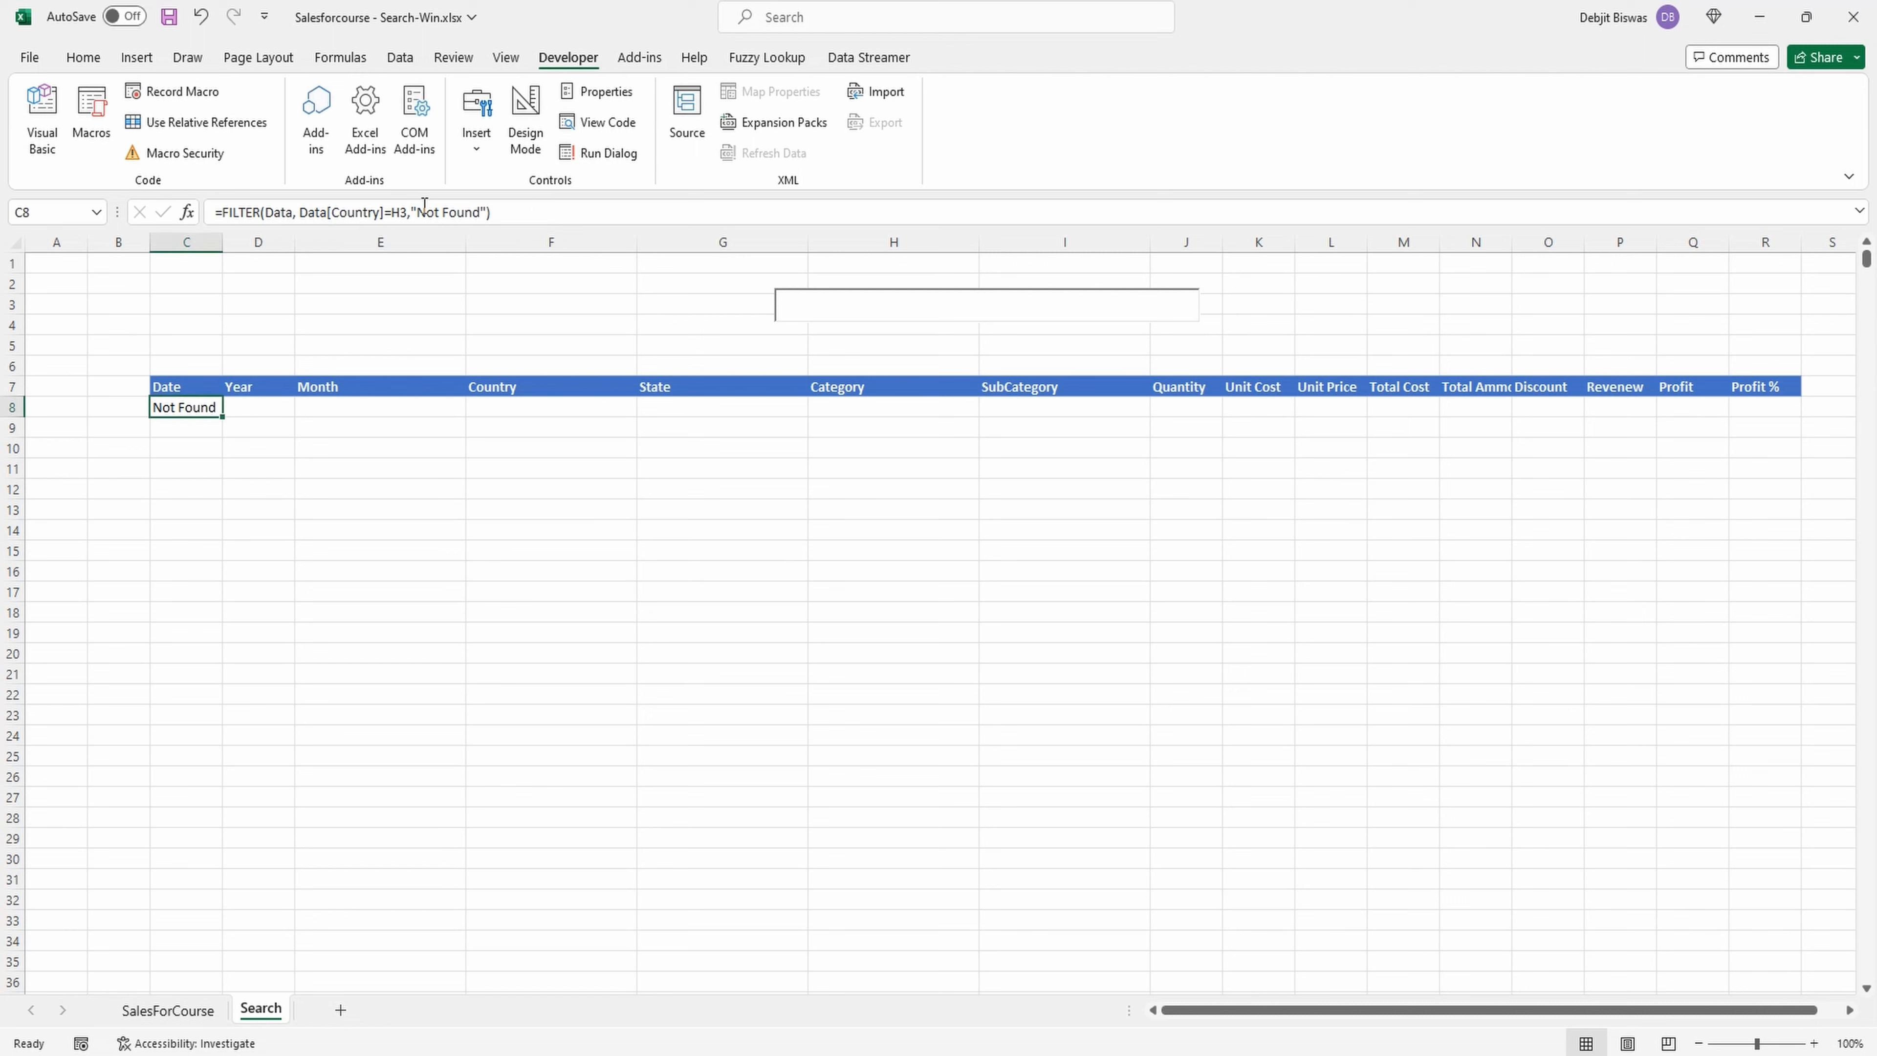
left_click(302, 216)
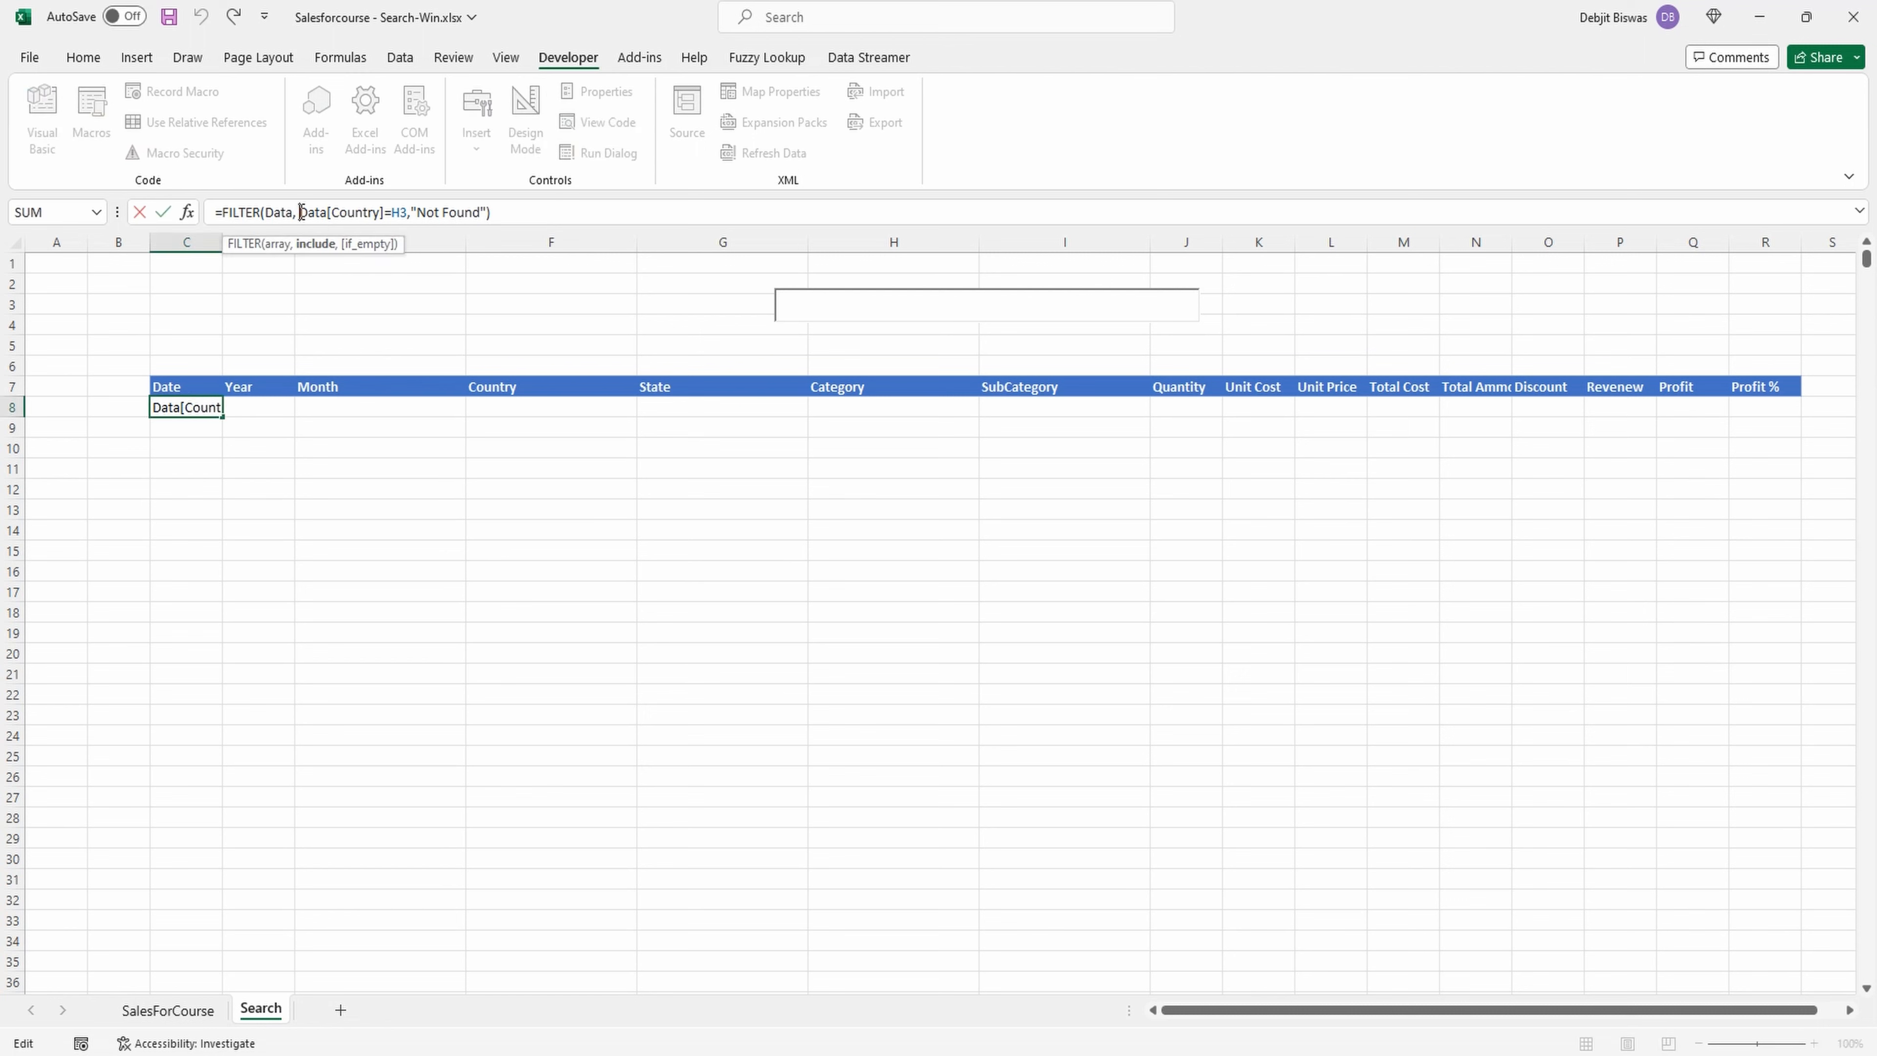
left_click(414, 212)
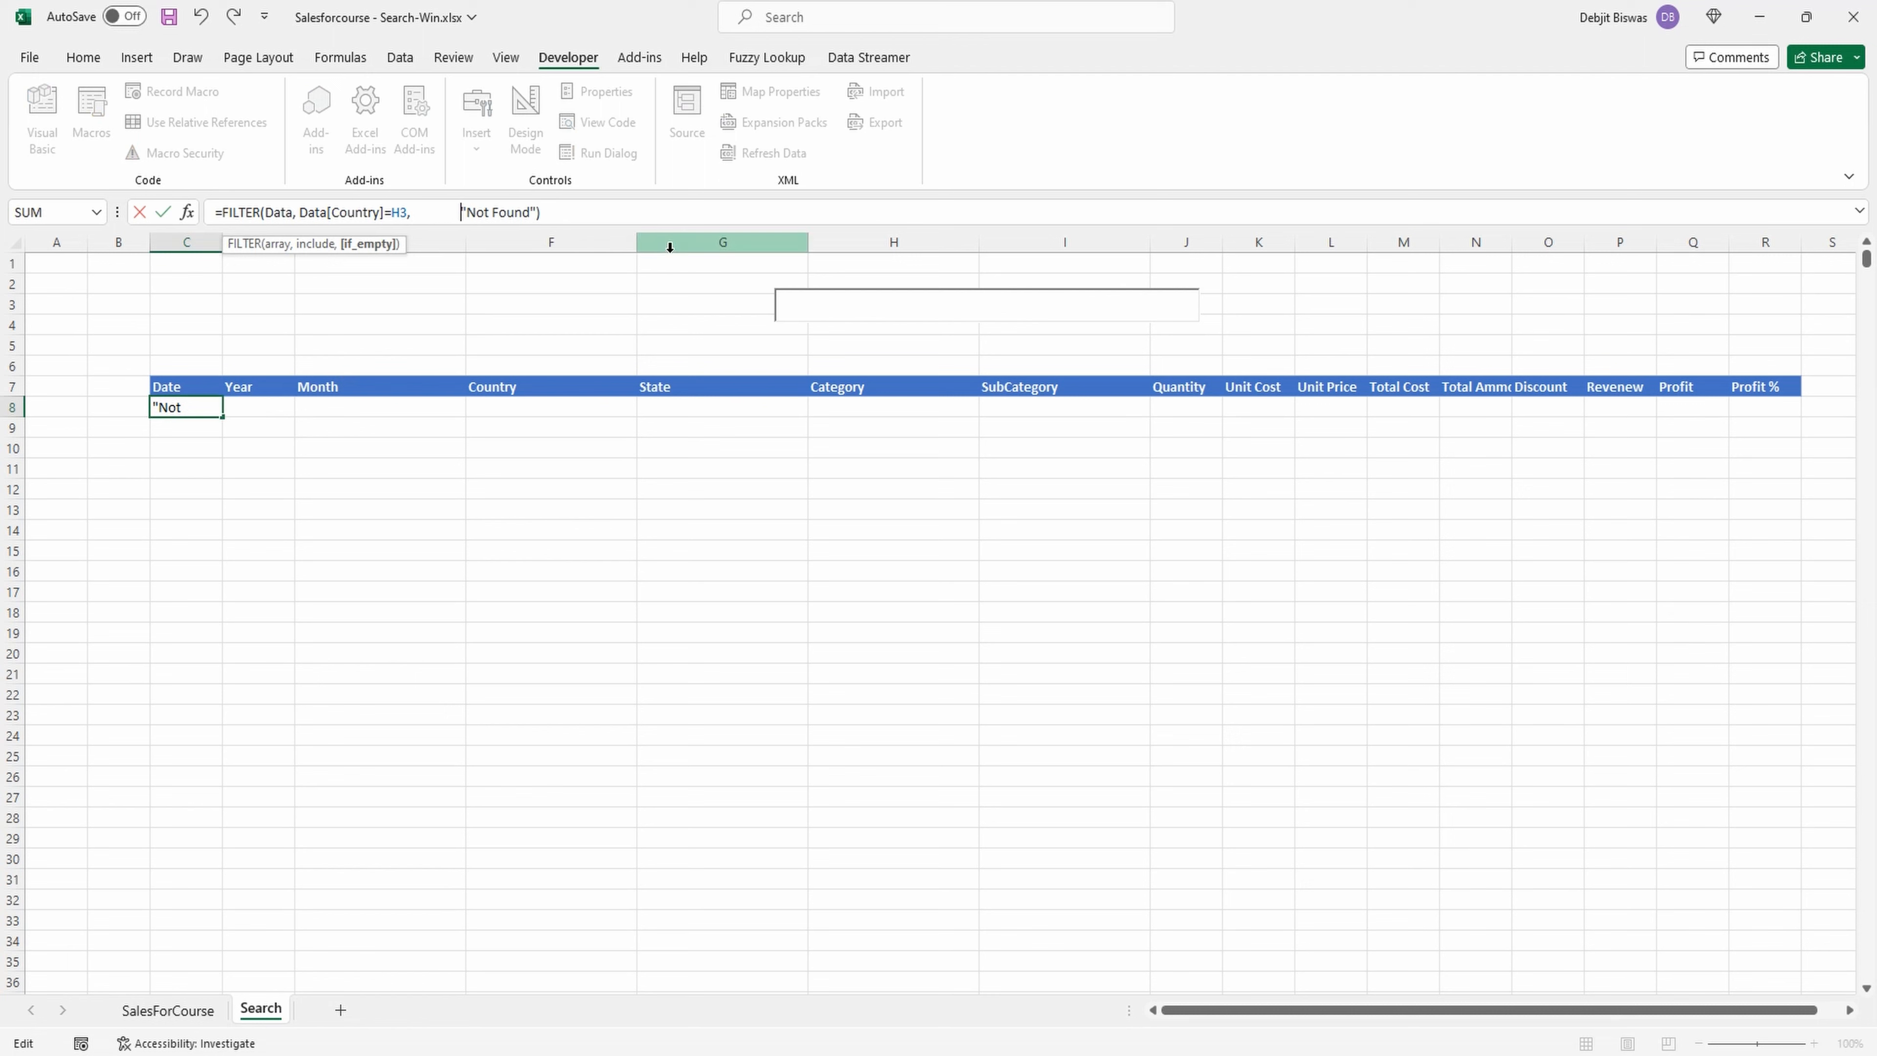
left_click(301, 214)
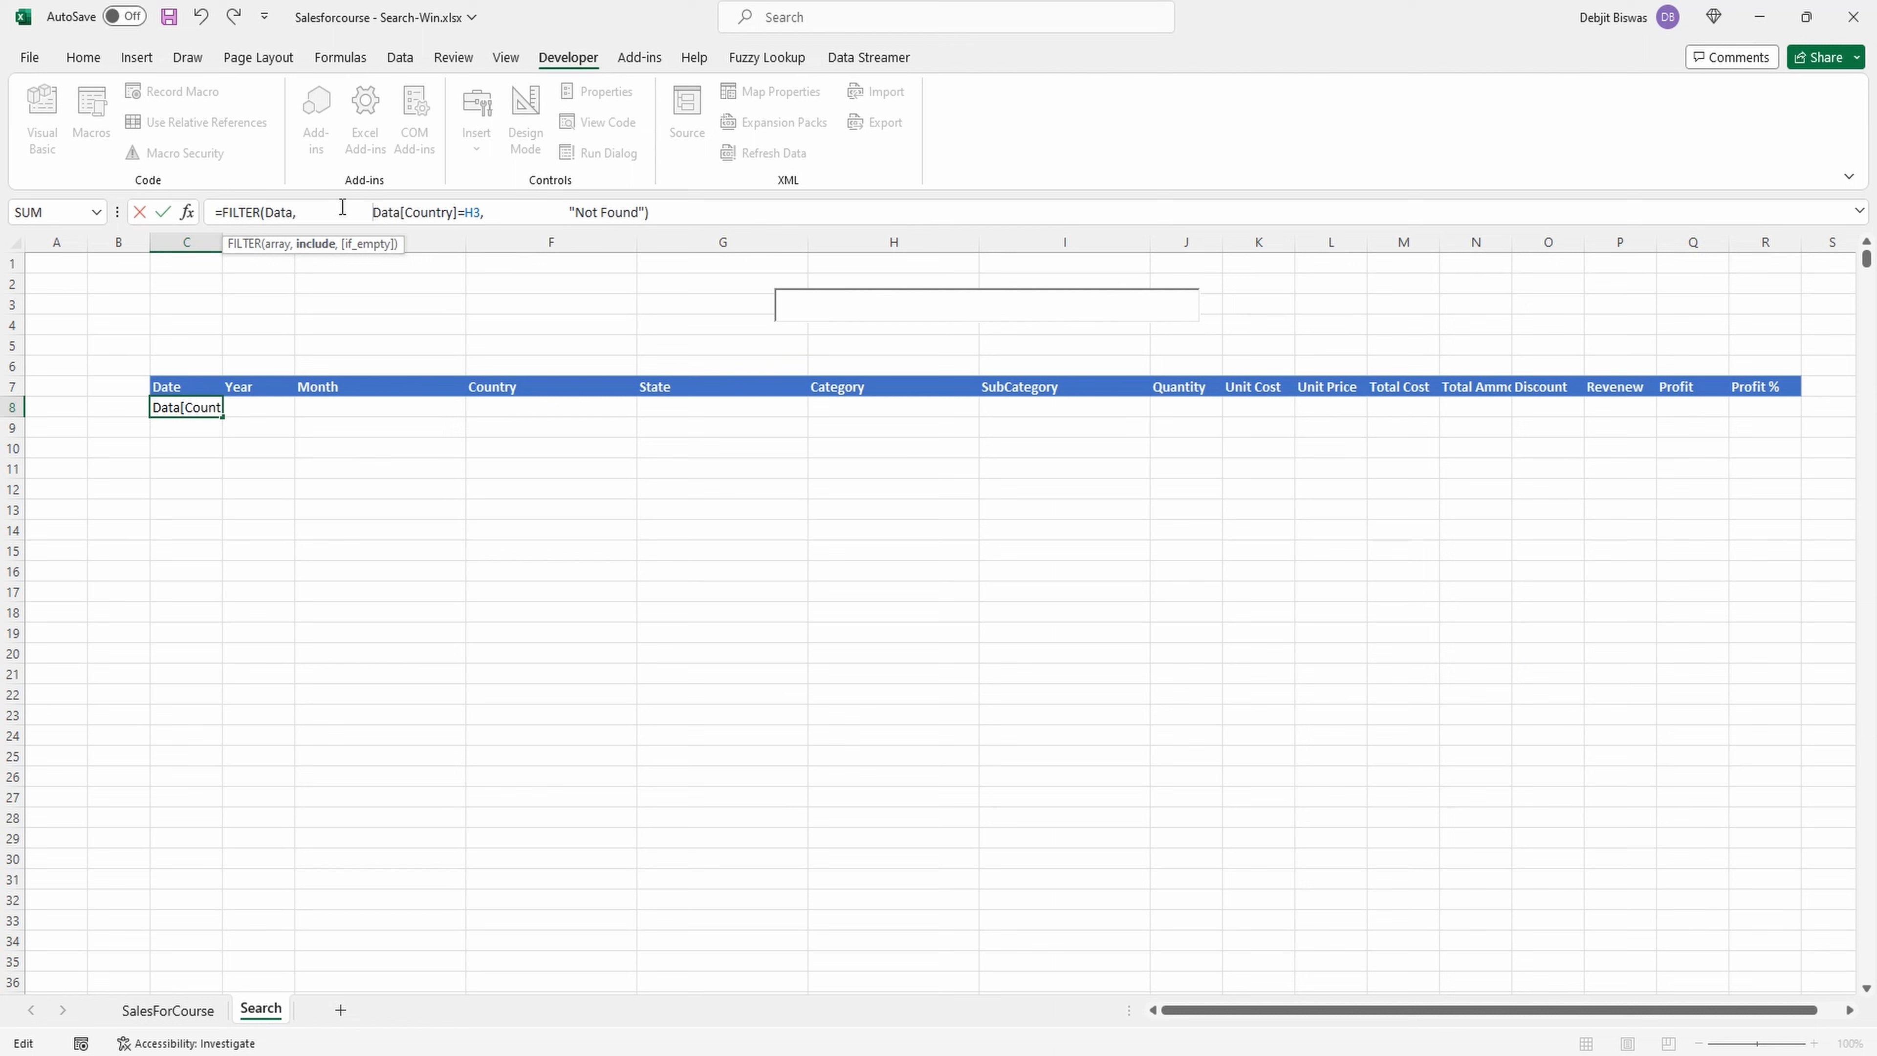
Remove the Data[Country]=H3 condition from the FILTER formula in C8.
left_click(481, 212)
type(",")
double_click(373, 213)
left_click_drag(424, 212, 485, 209)
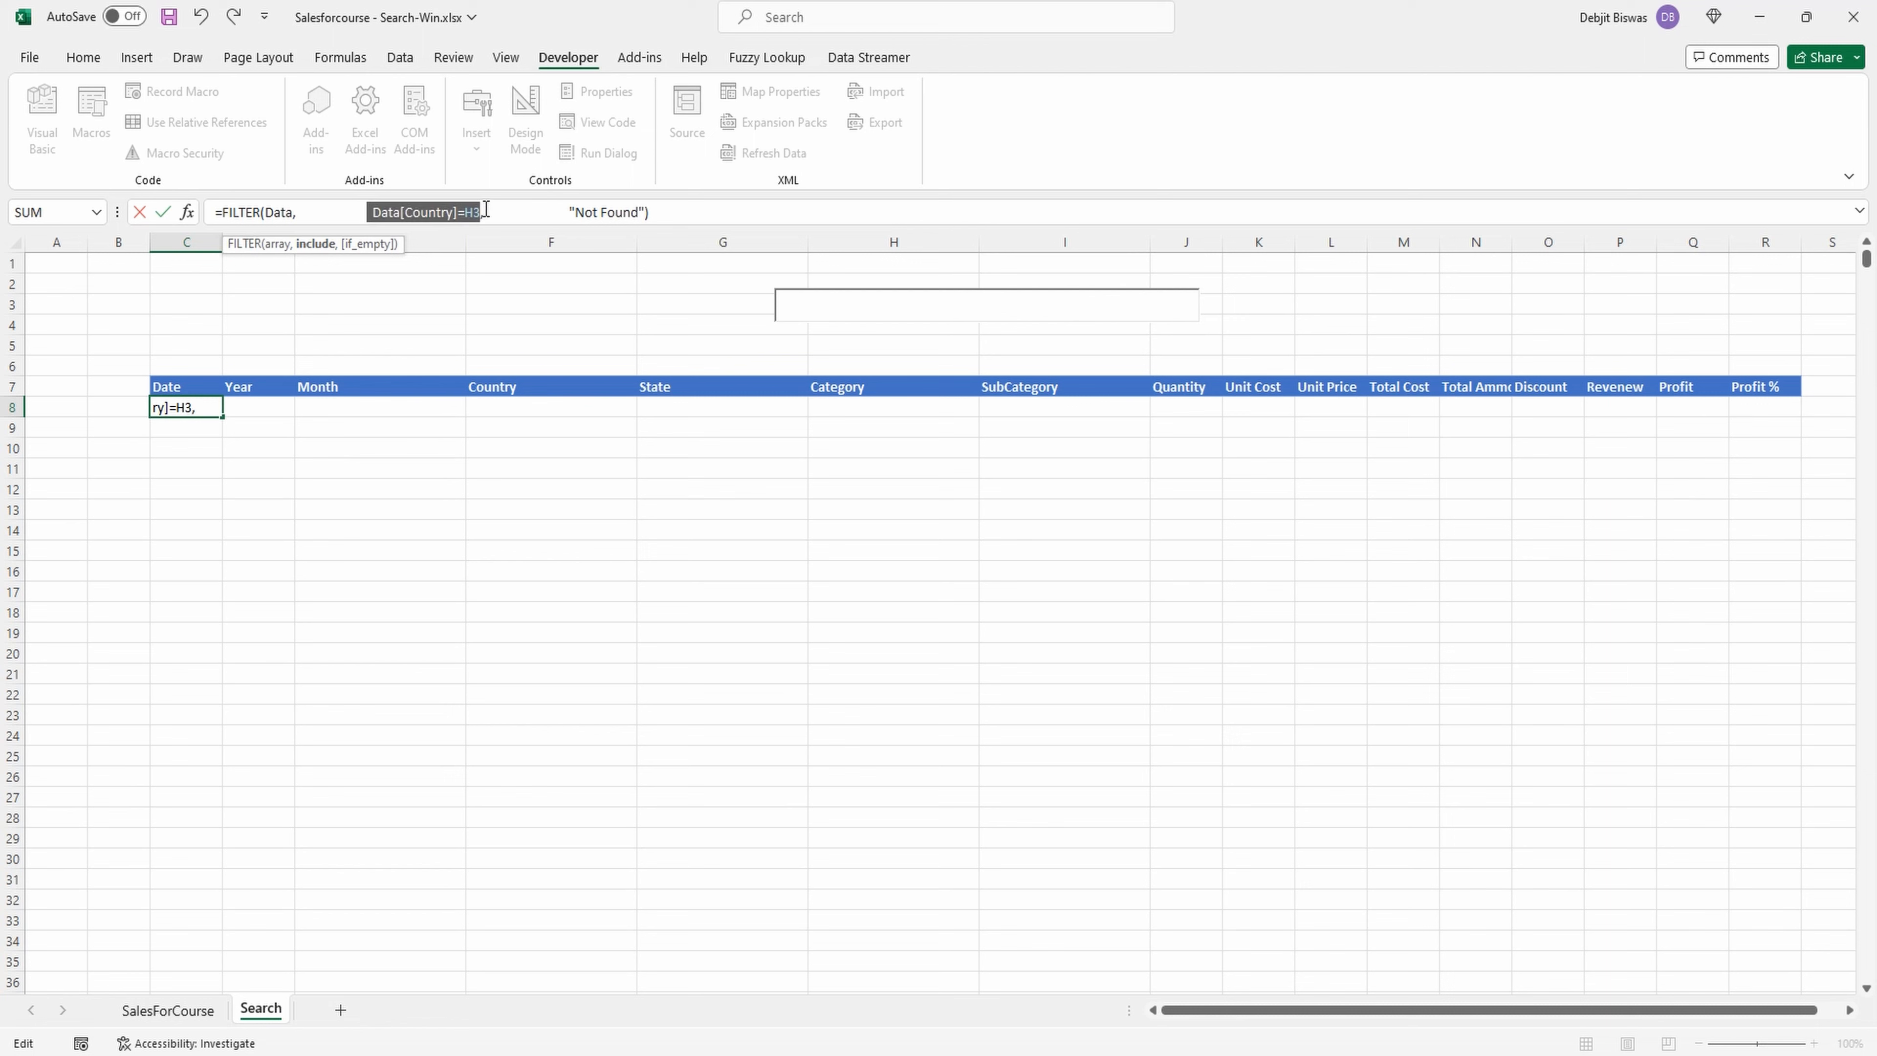
key("BackSpace")
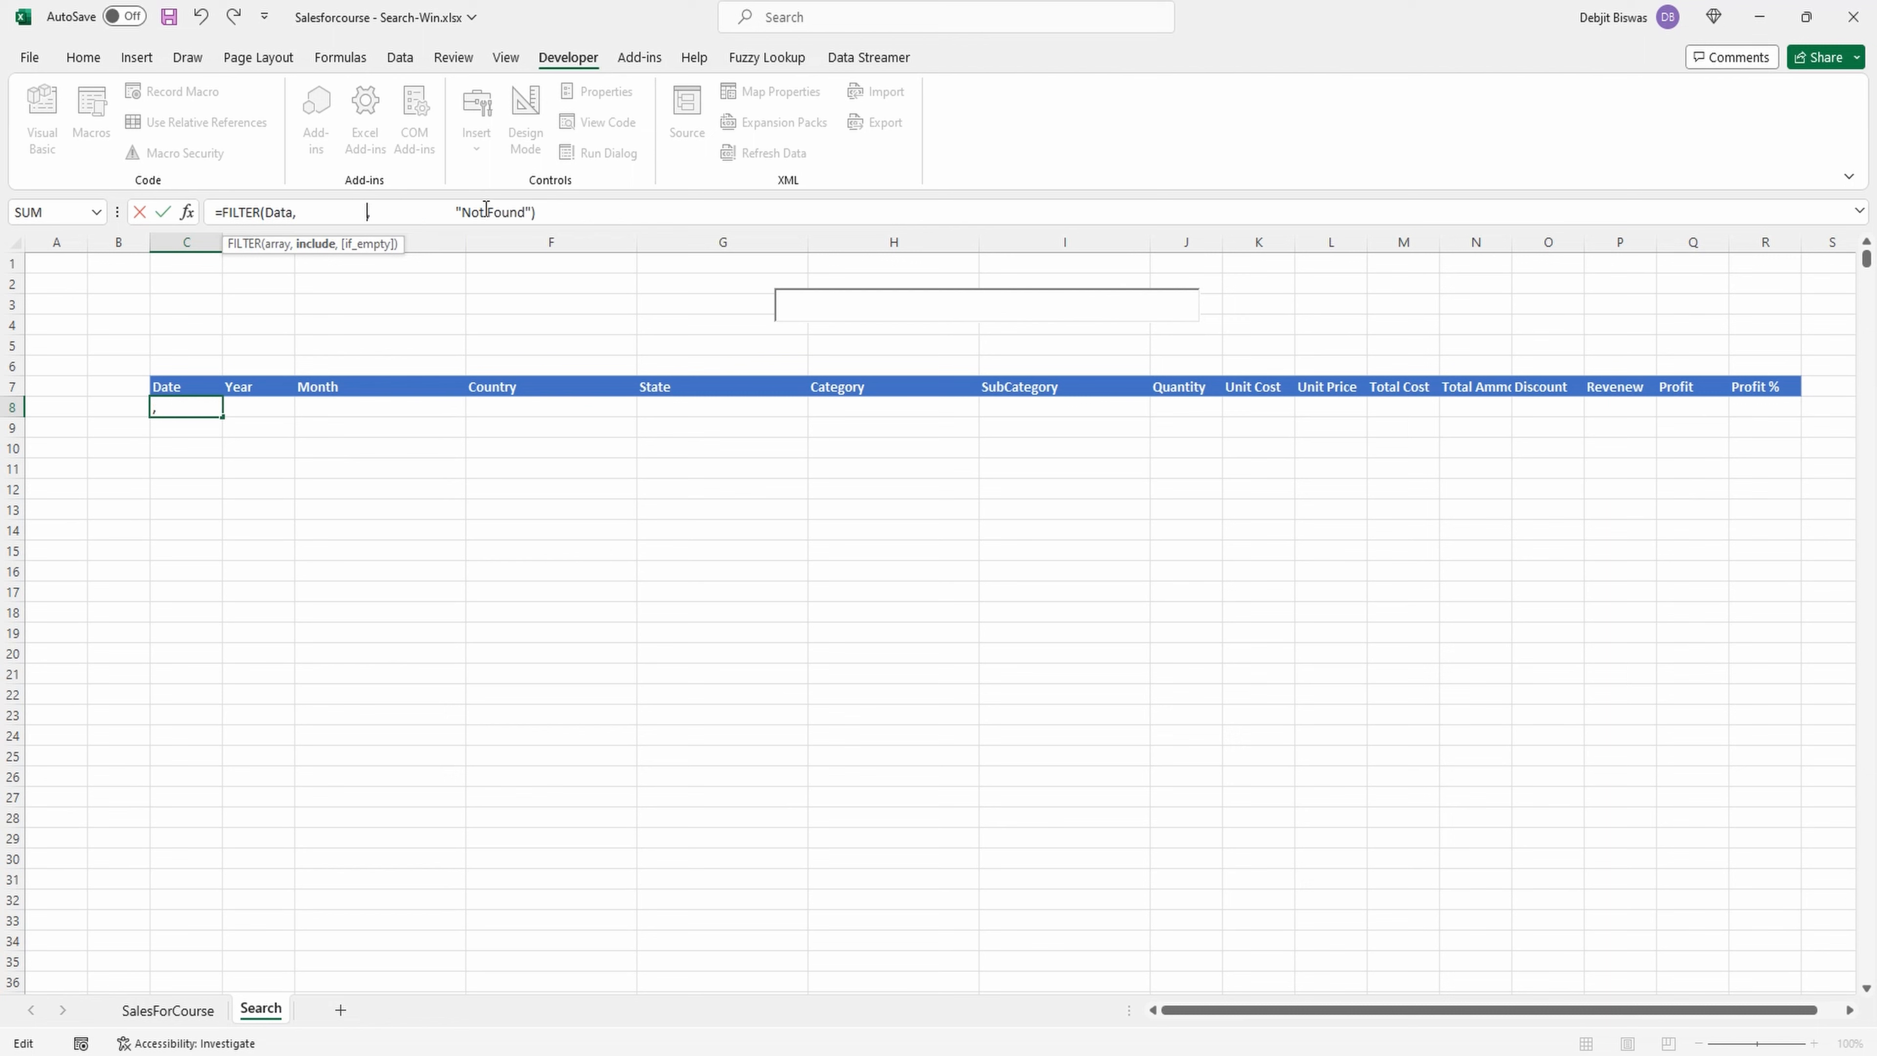
Enter SEARCH(H3,Data[Country]) as the include argument of the FILTER formula.
type("SEAR")
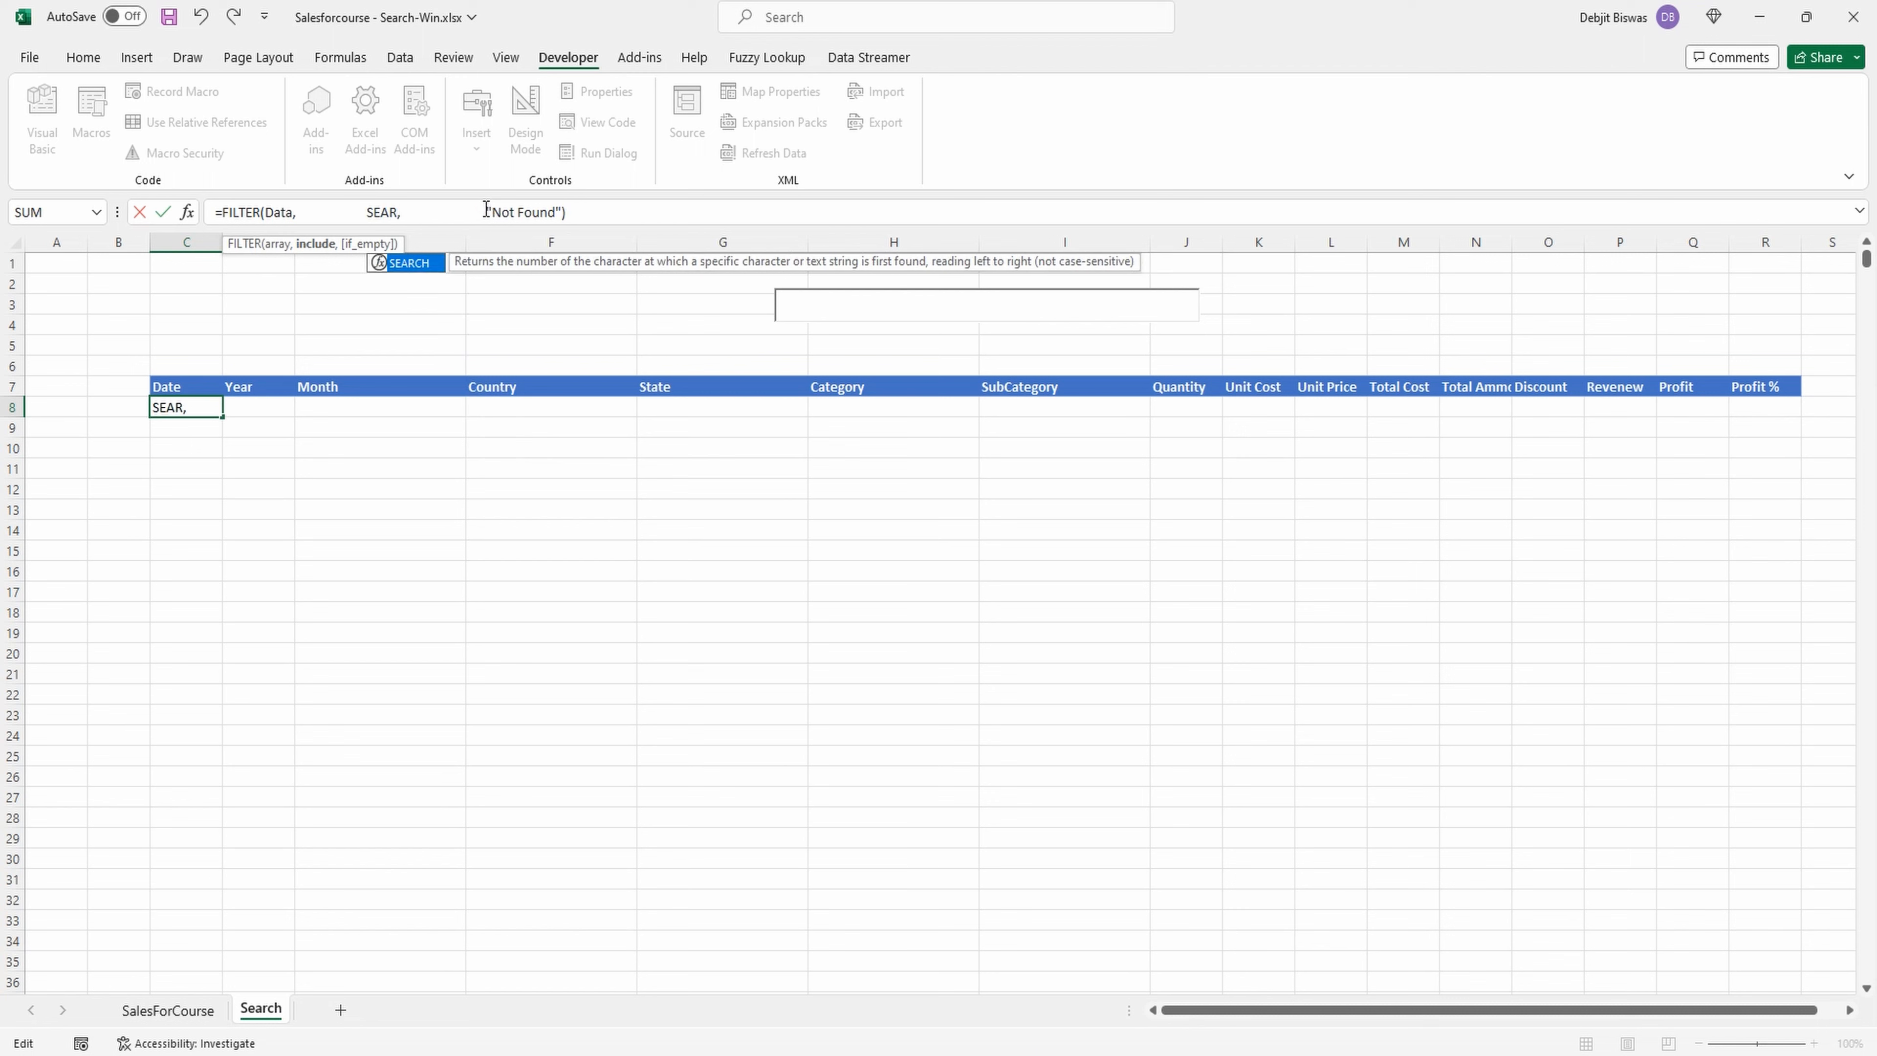
type("CH(")
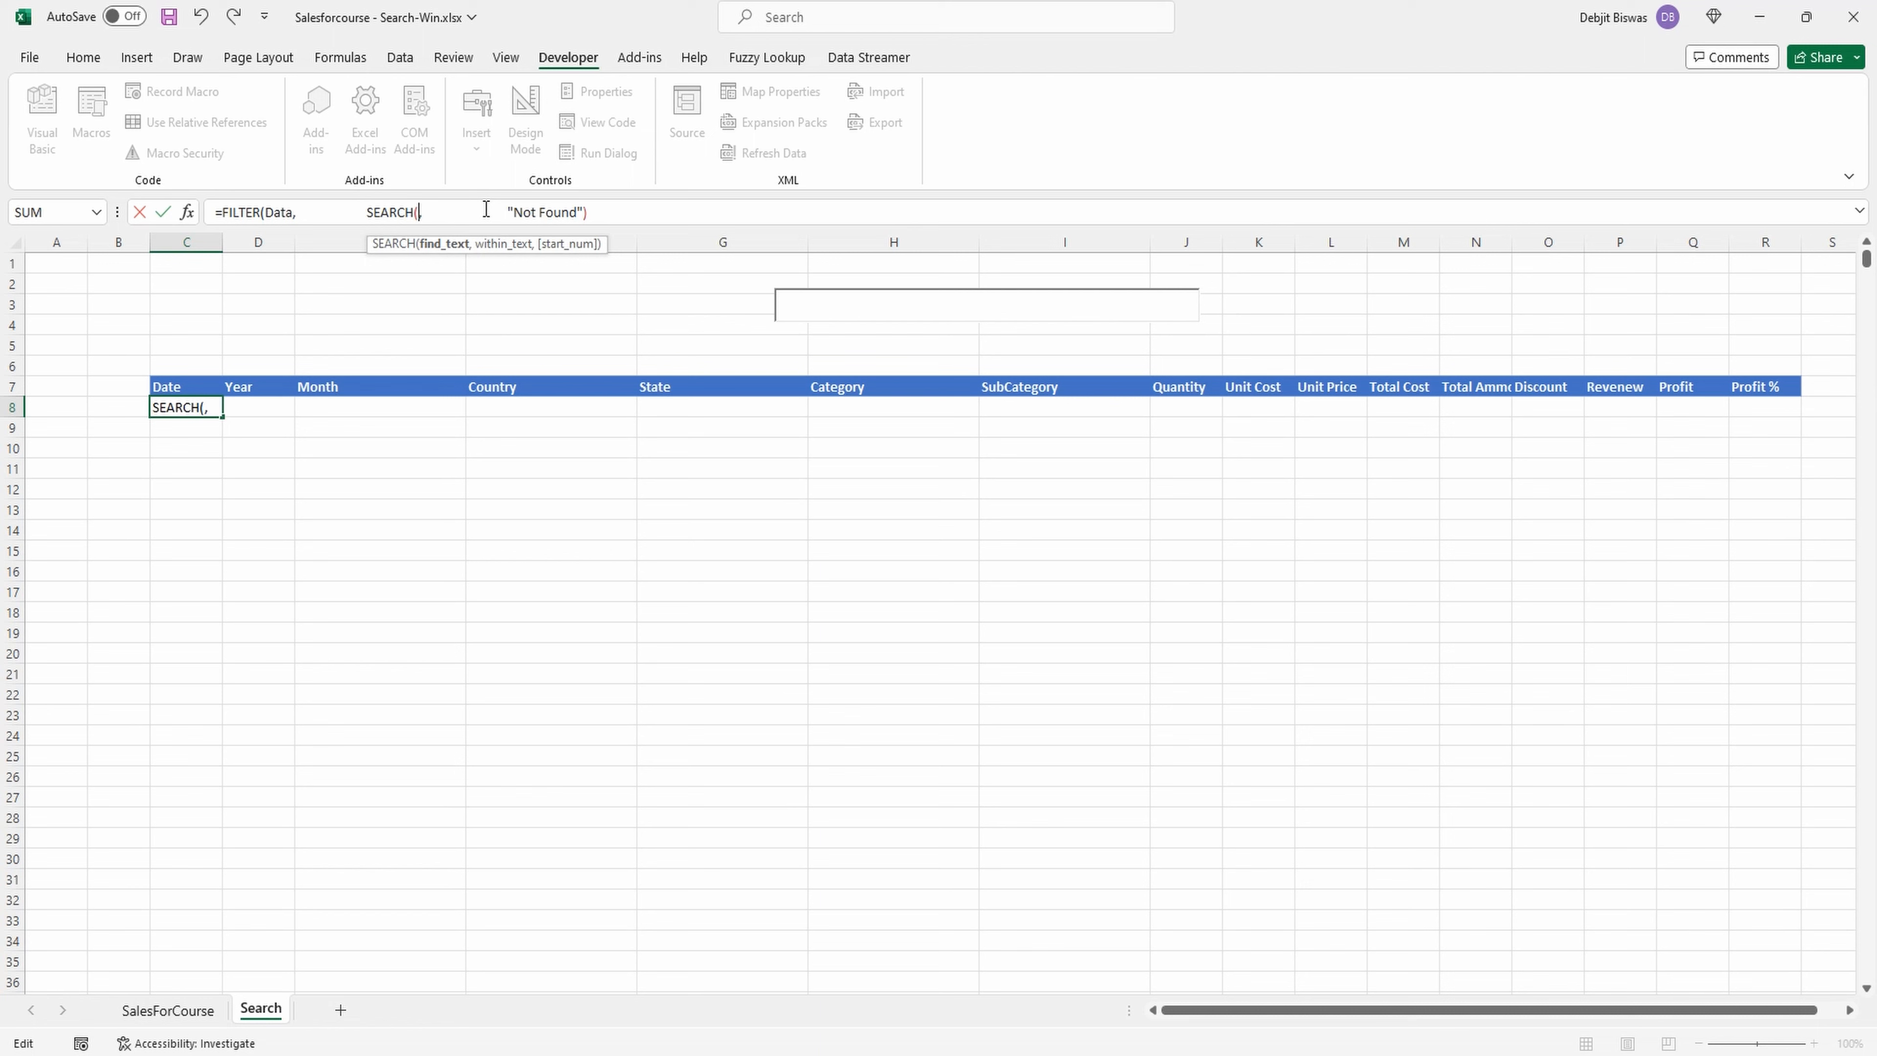
type("H3,")
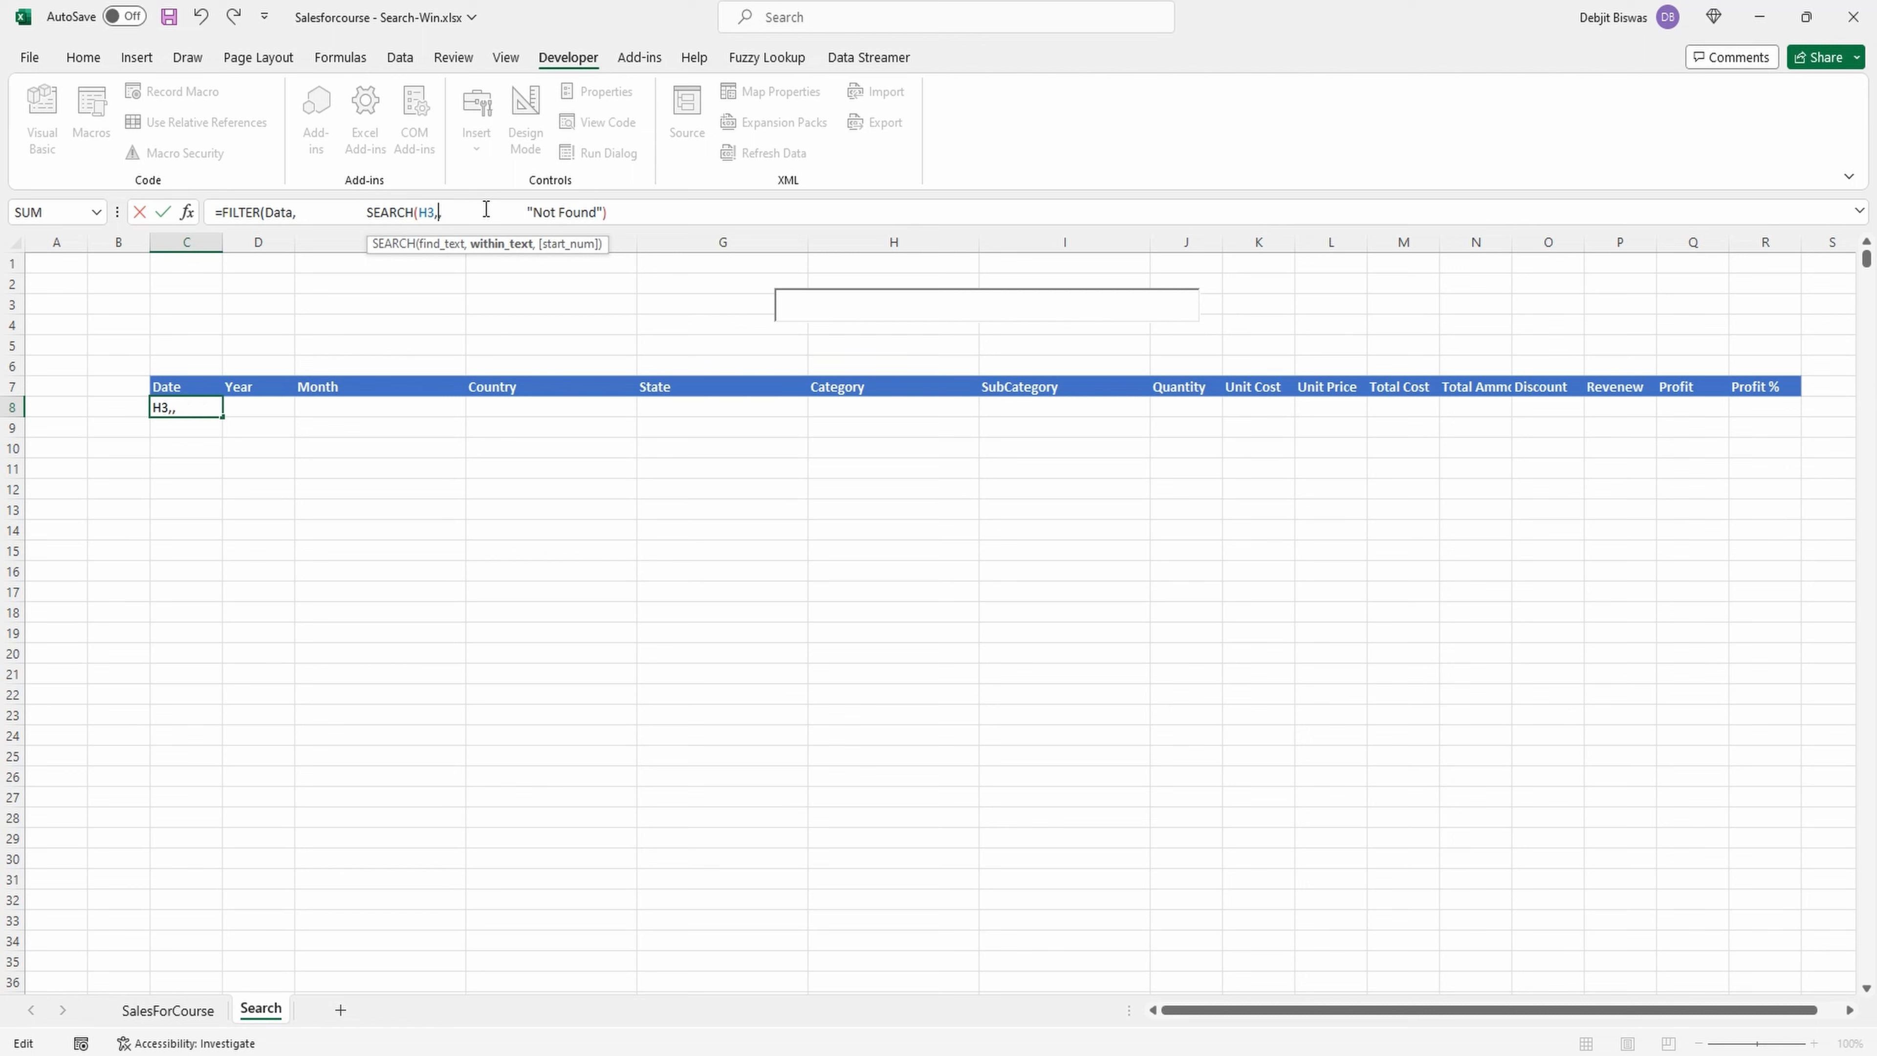
type("DA")
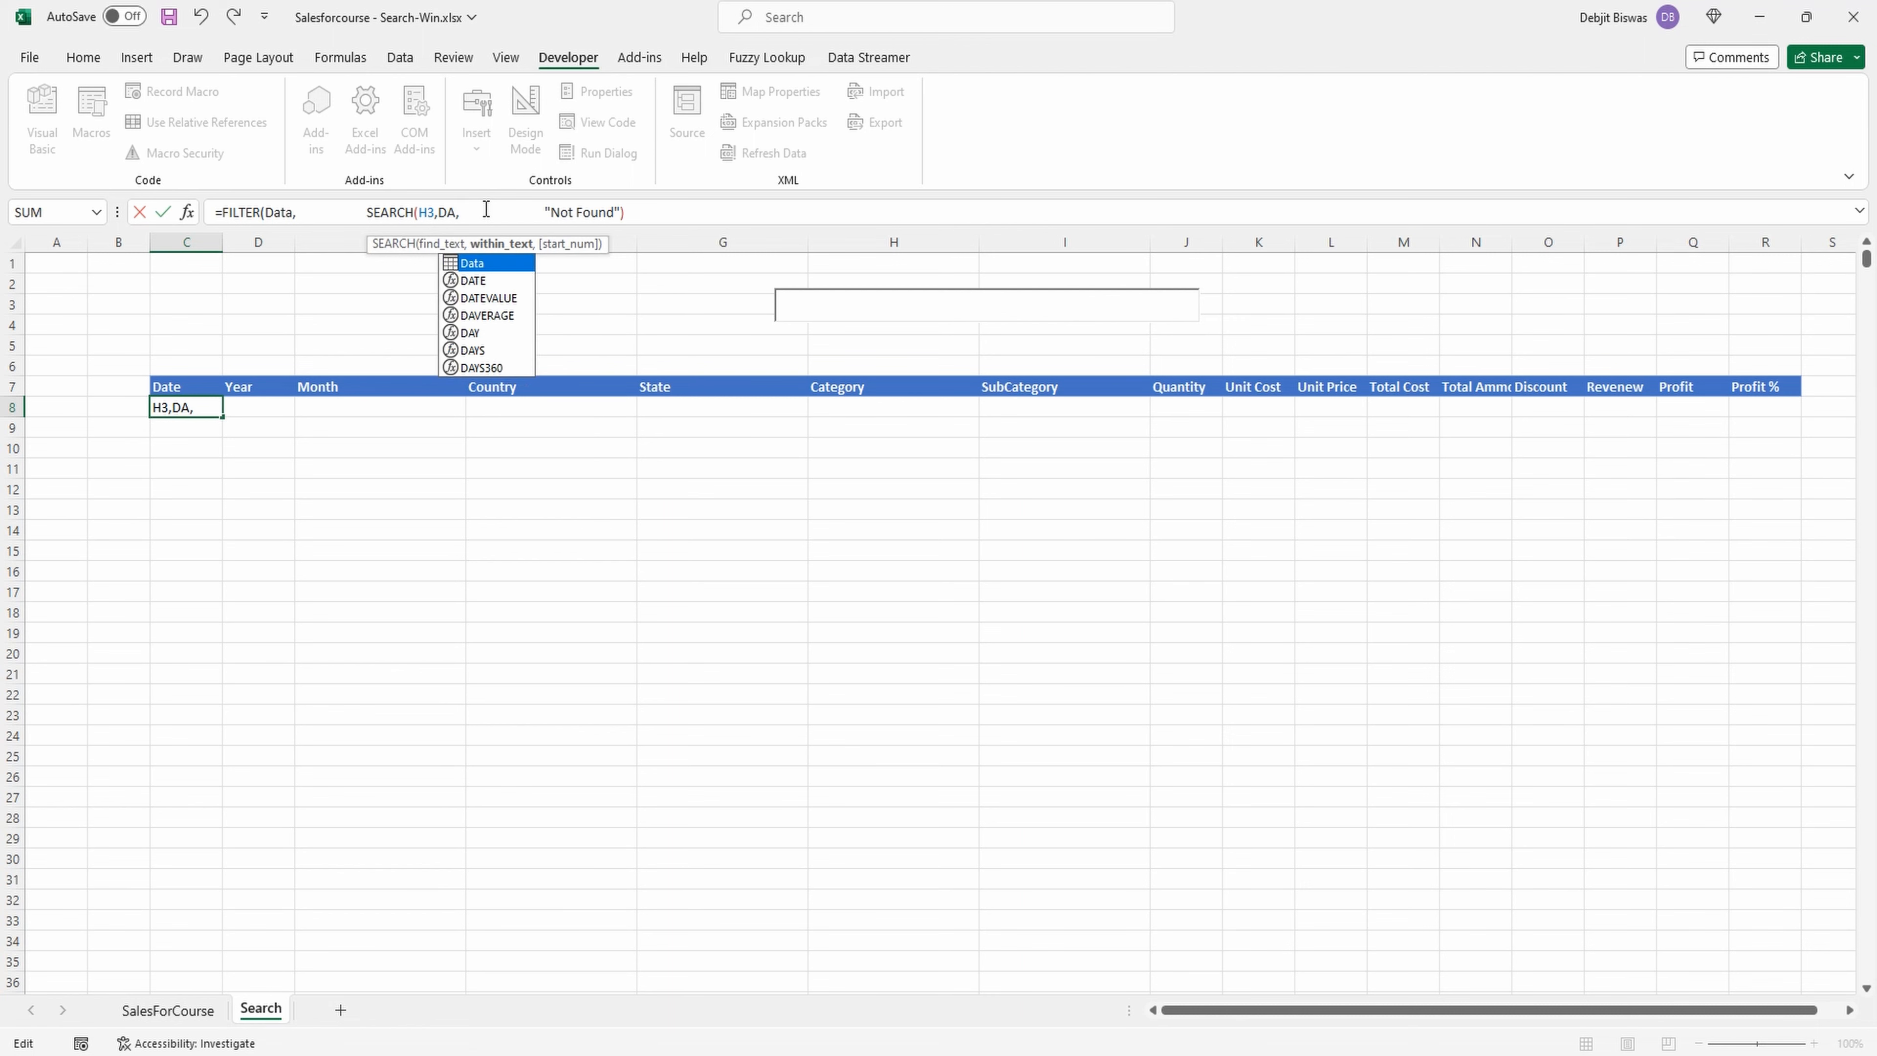
double_click(488, 265)
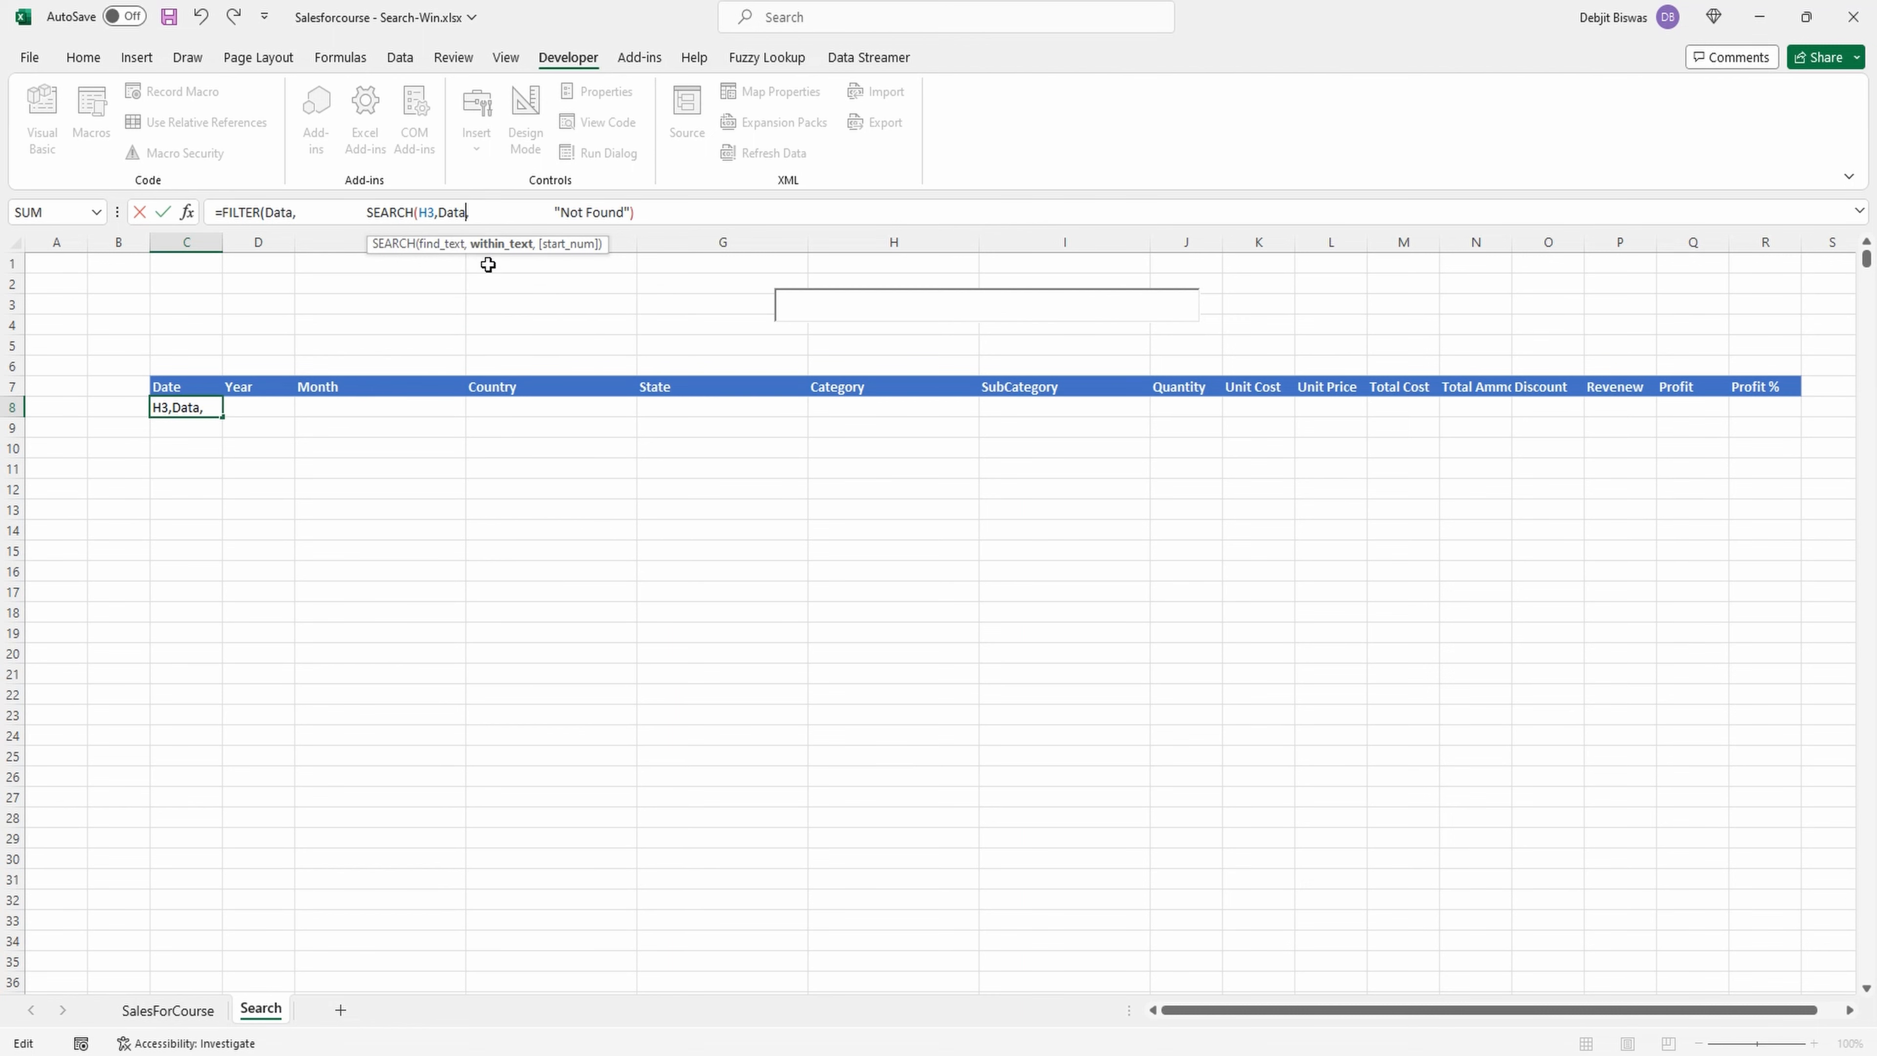
type("[")
double_click(544, 328)
type("],")
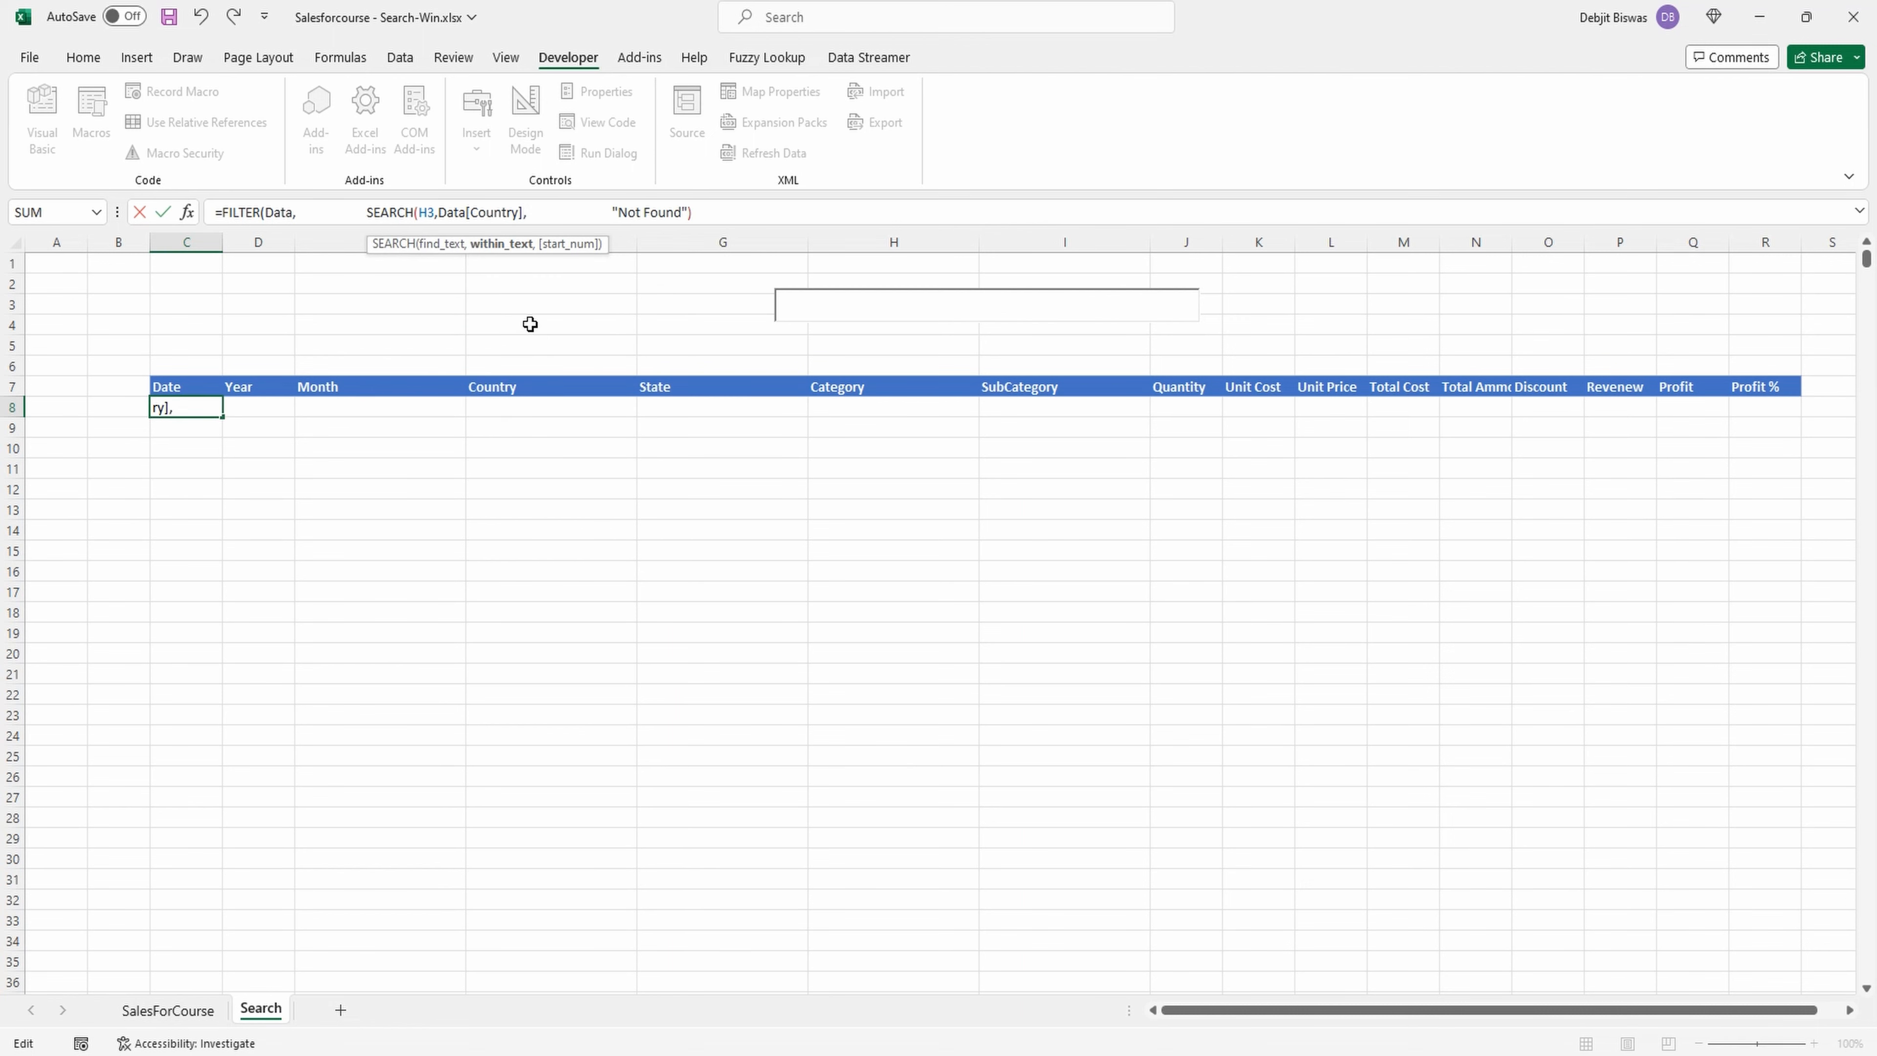
key("BackSpace")
type("),")
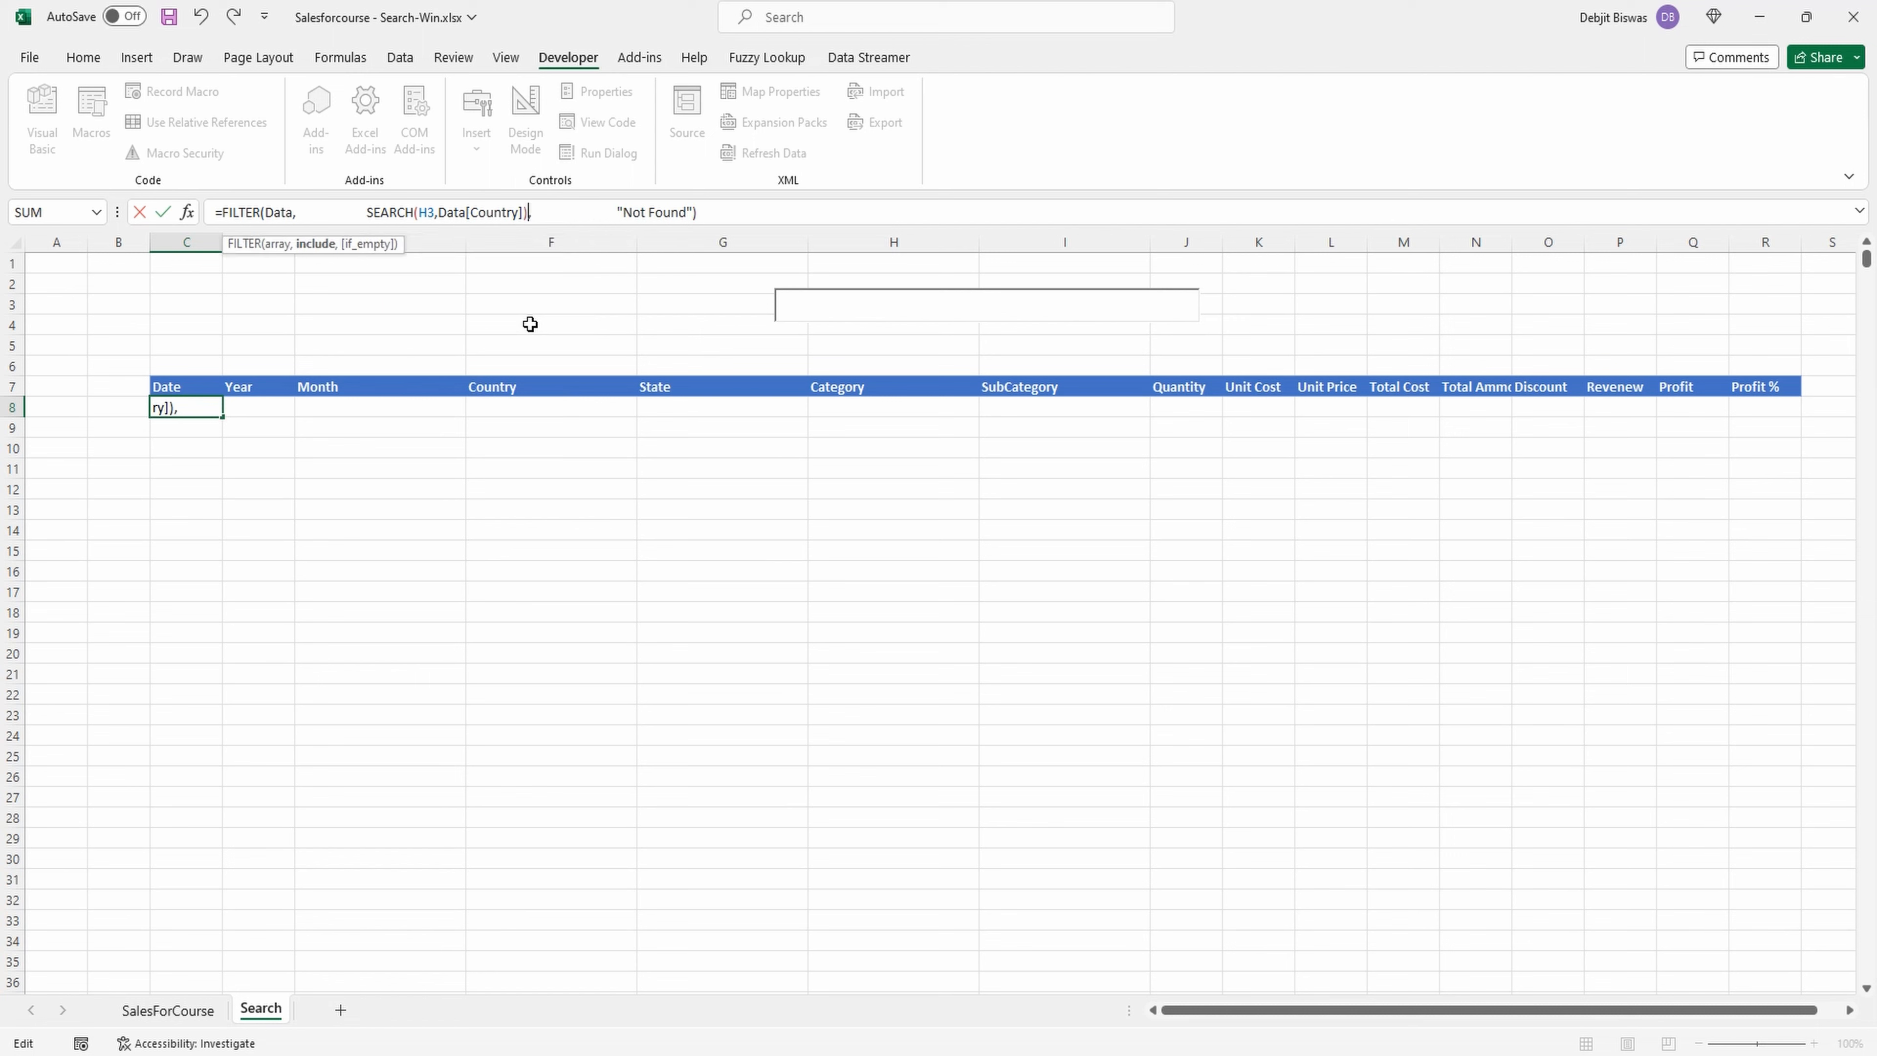
Wrap the SEARCH expression in ISNUMBER and enter the updated FILTER formula in C8.
left_click(367, 212)
type("ISNUMBER")
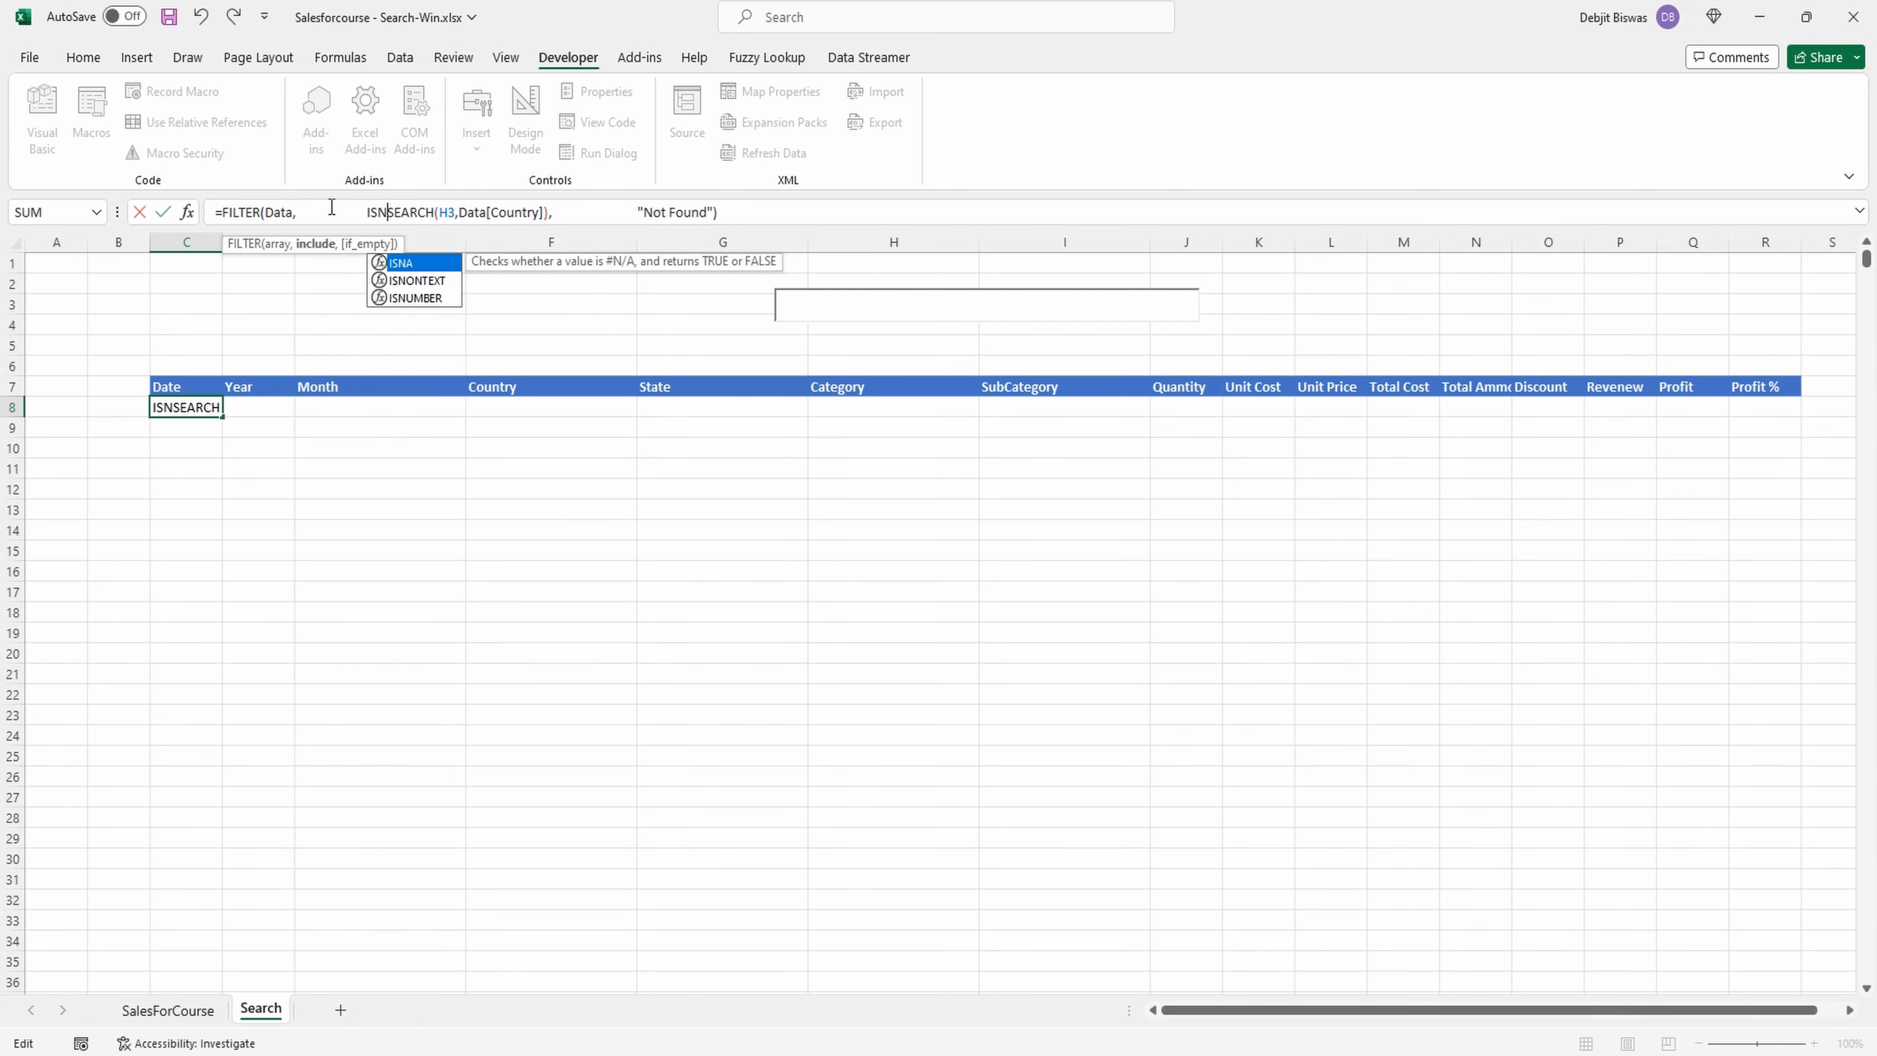
type("(")
left_click(598, 212)
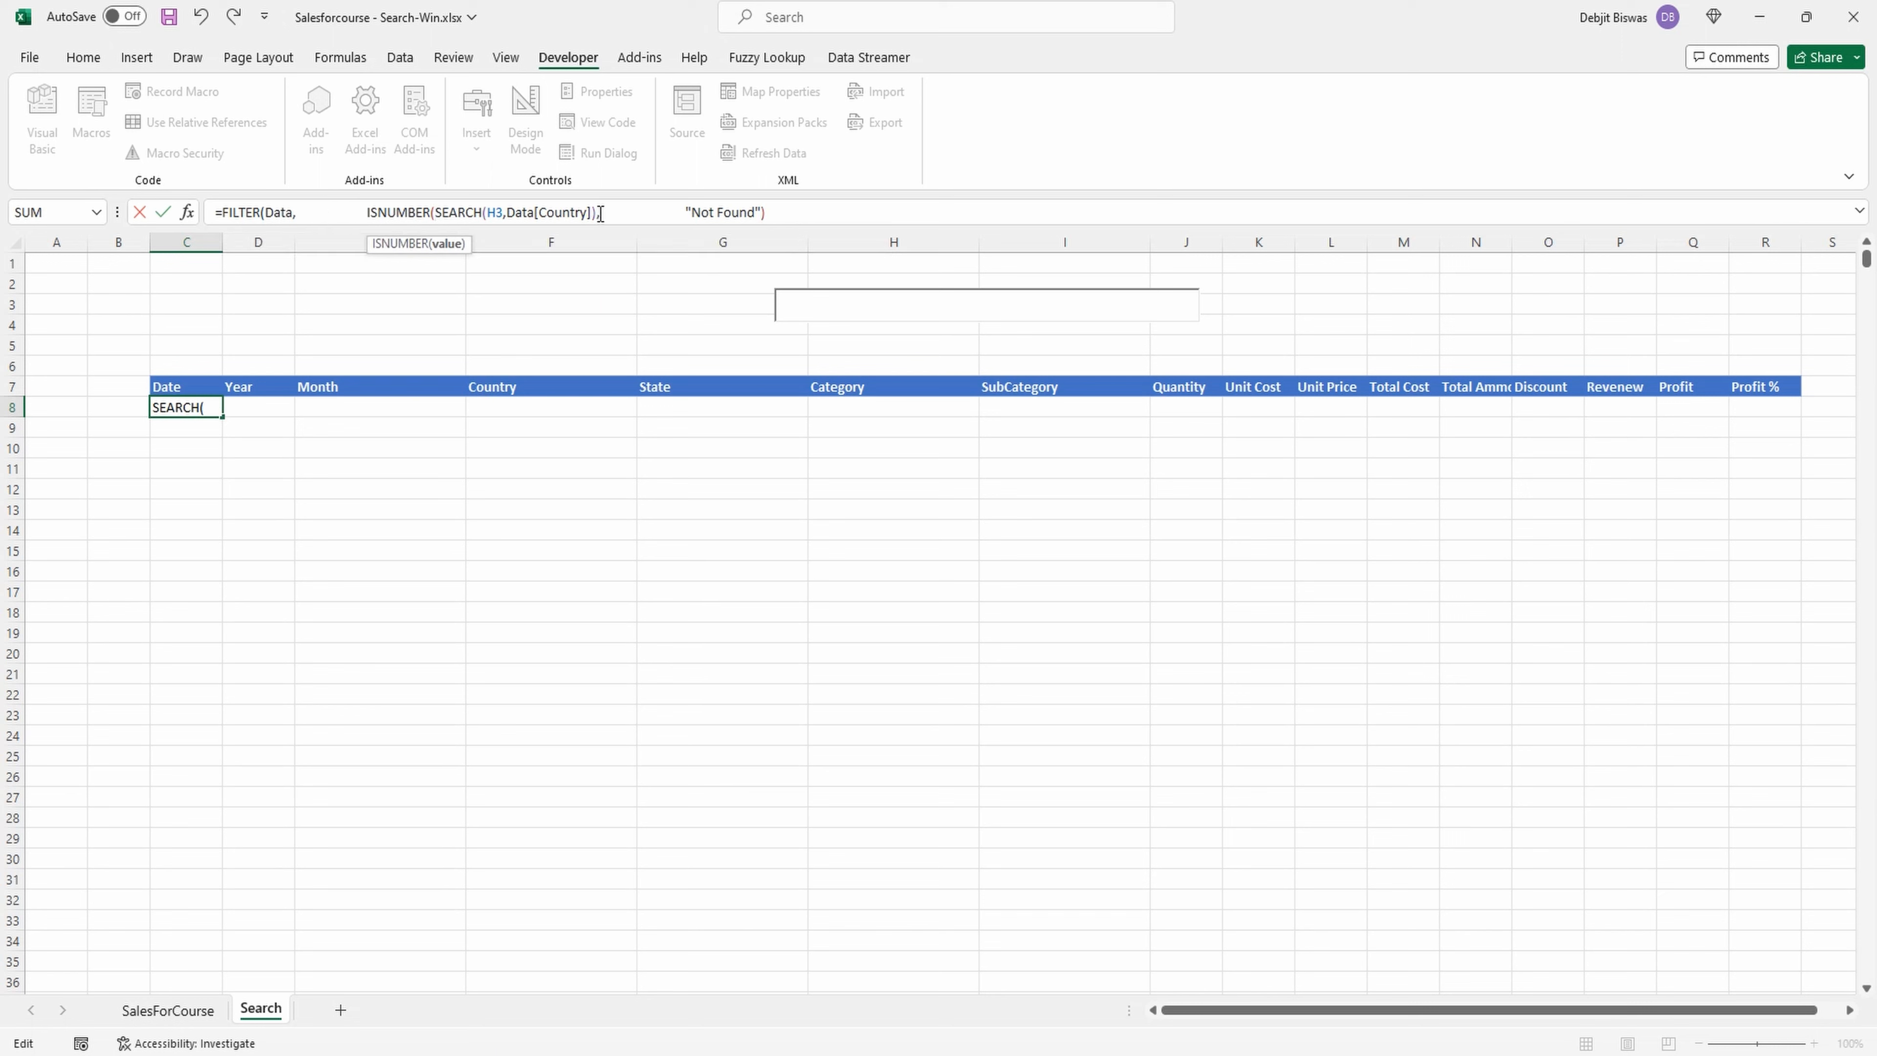
type(")),")
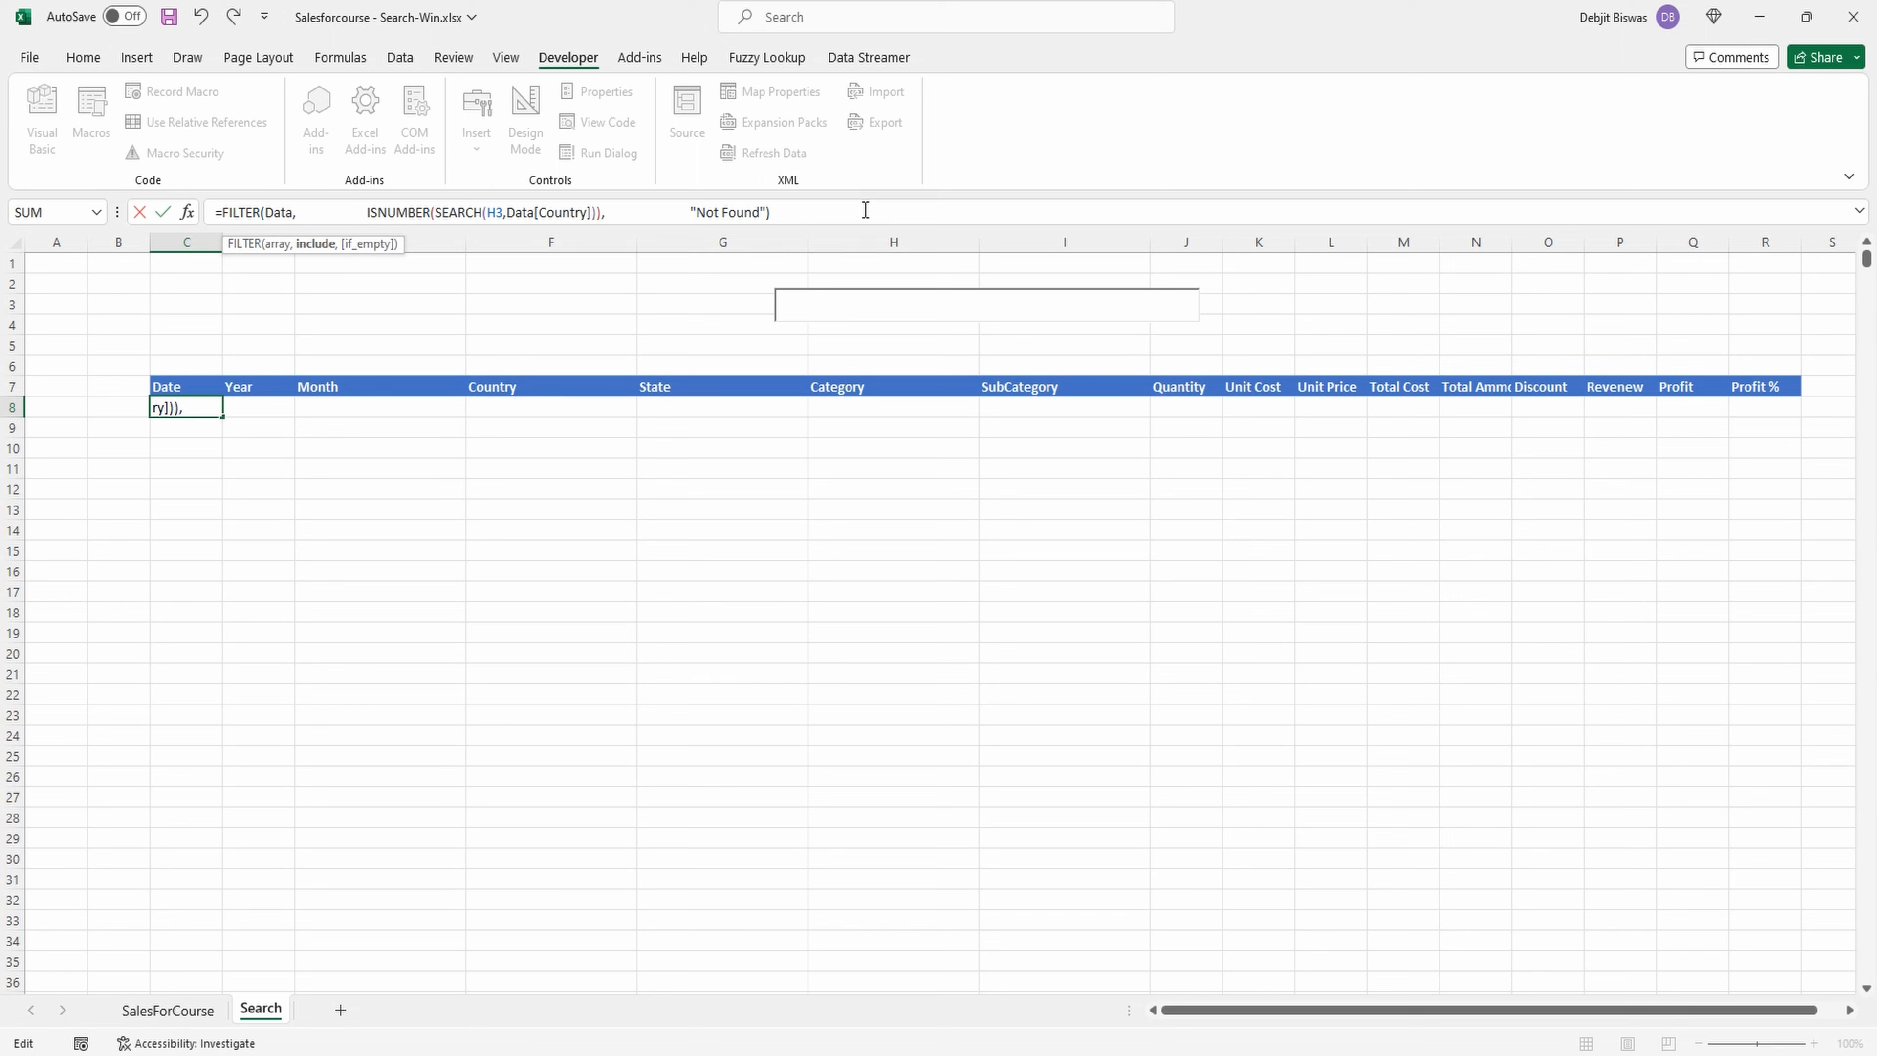
key("Return")
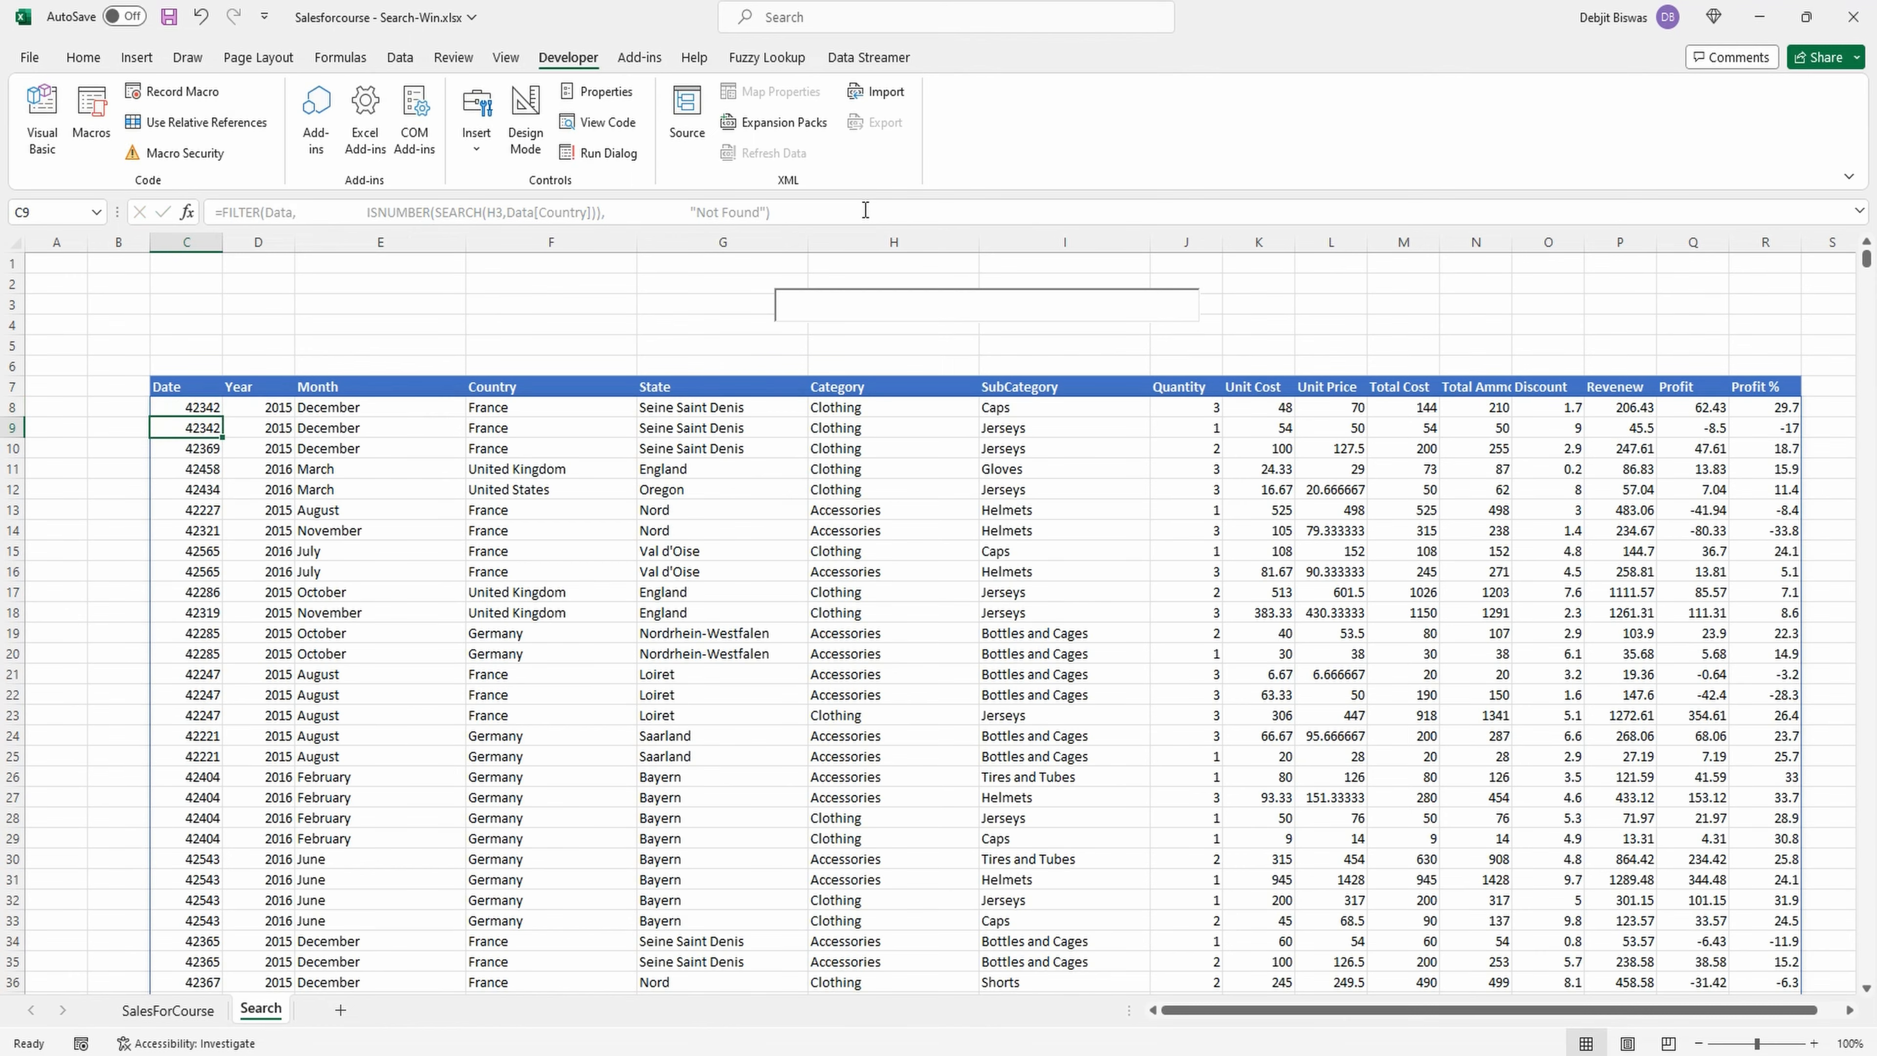
Test the search box with the partial country names "fr", "g" and "ge".
left_click(822, 305)
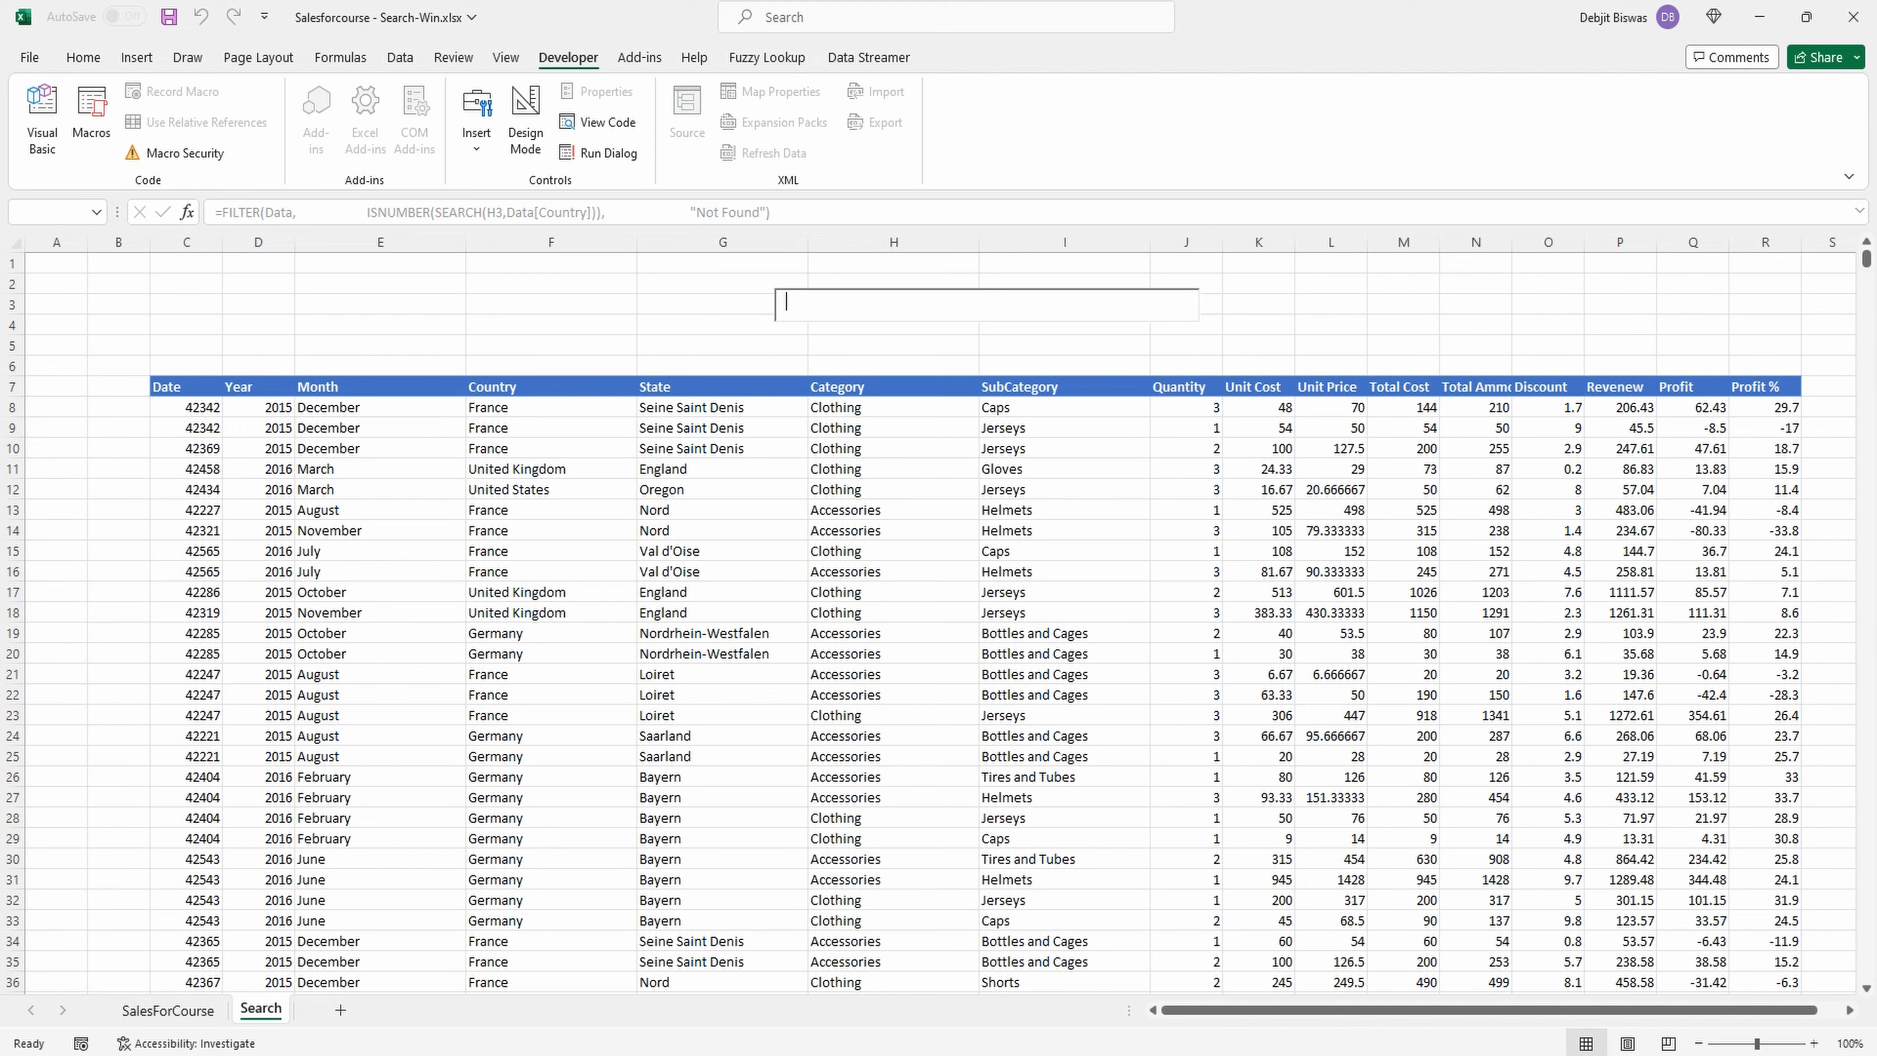
type("fr")
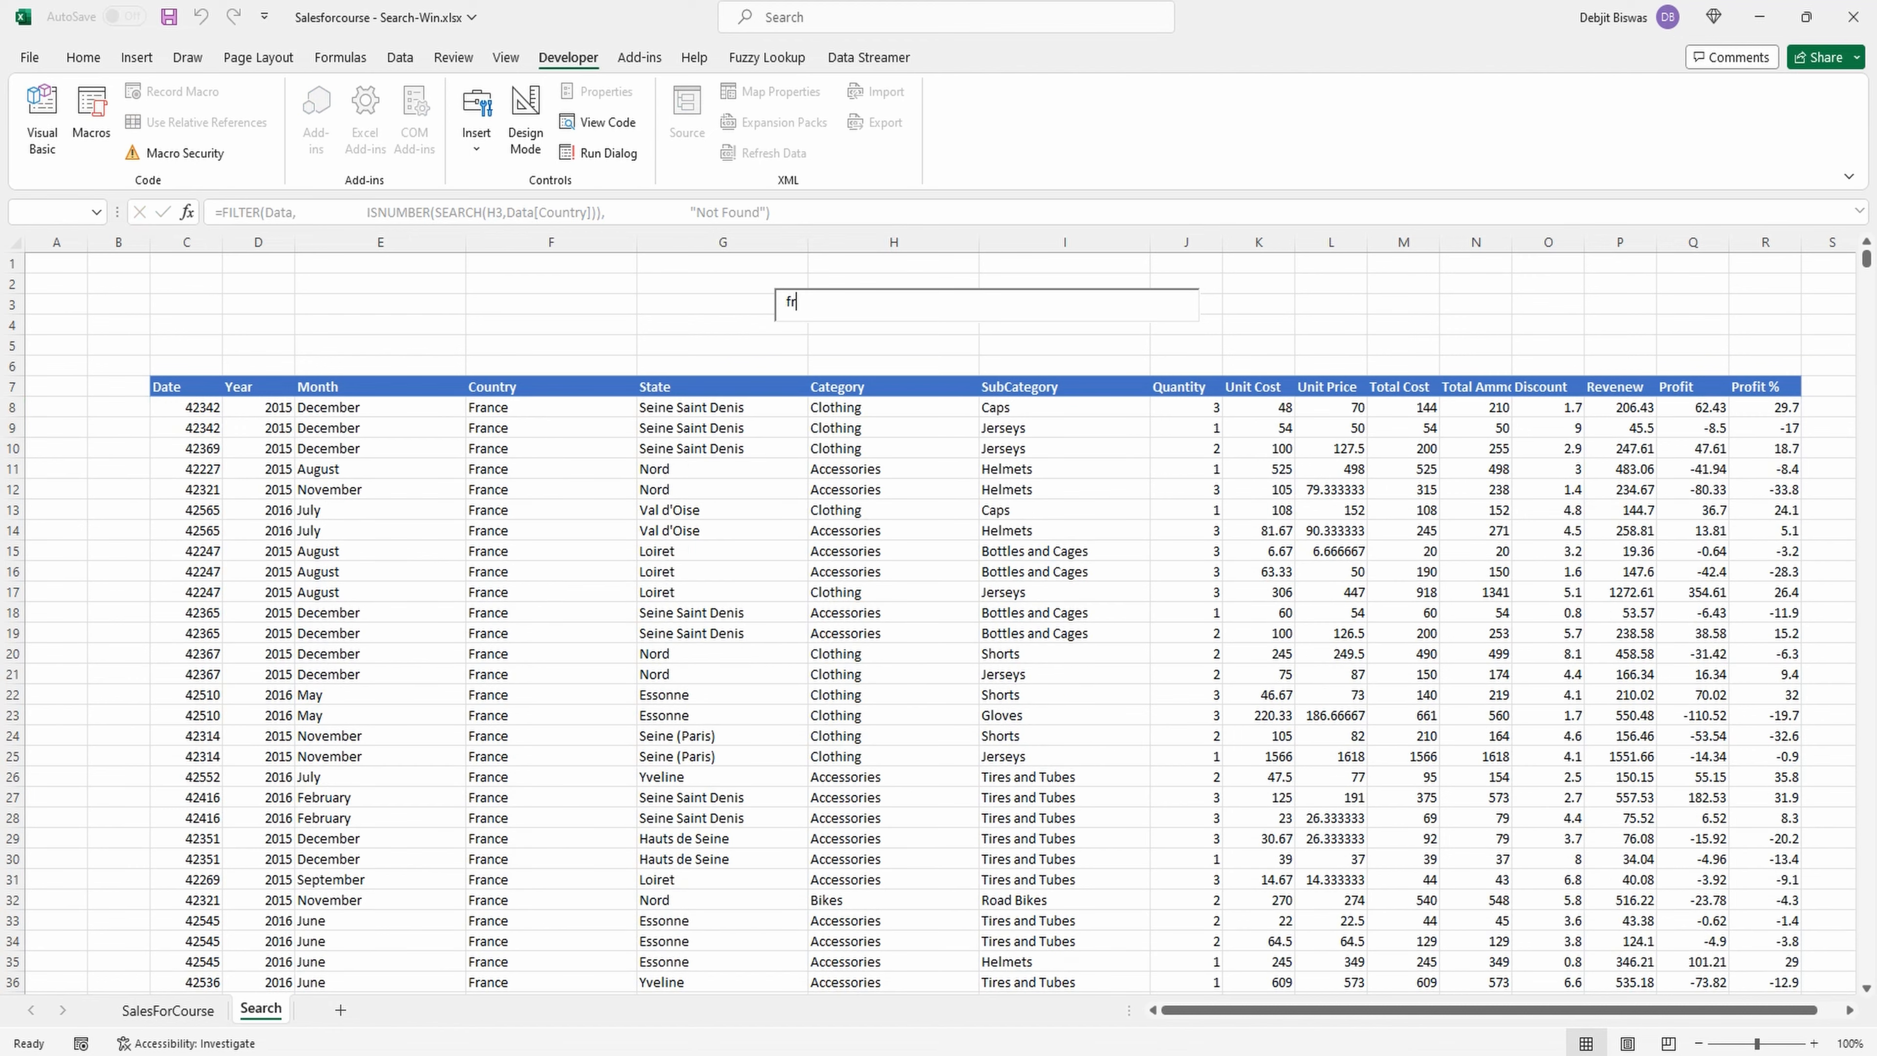
key("BackSpace")
key("BackSpace")
type("g")
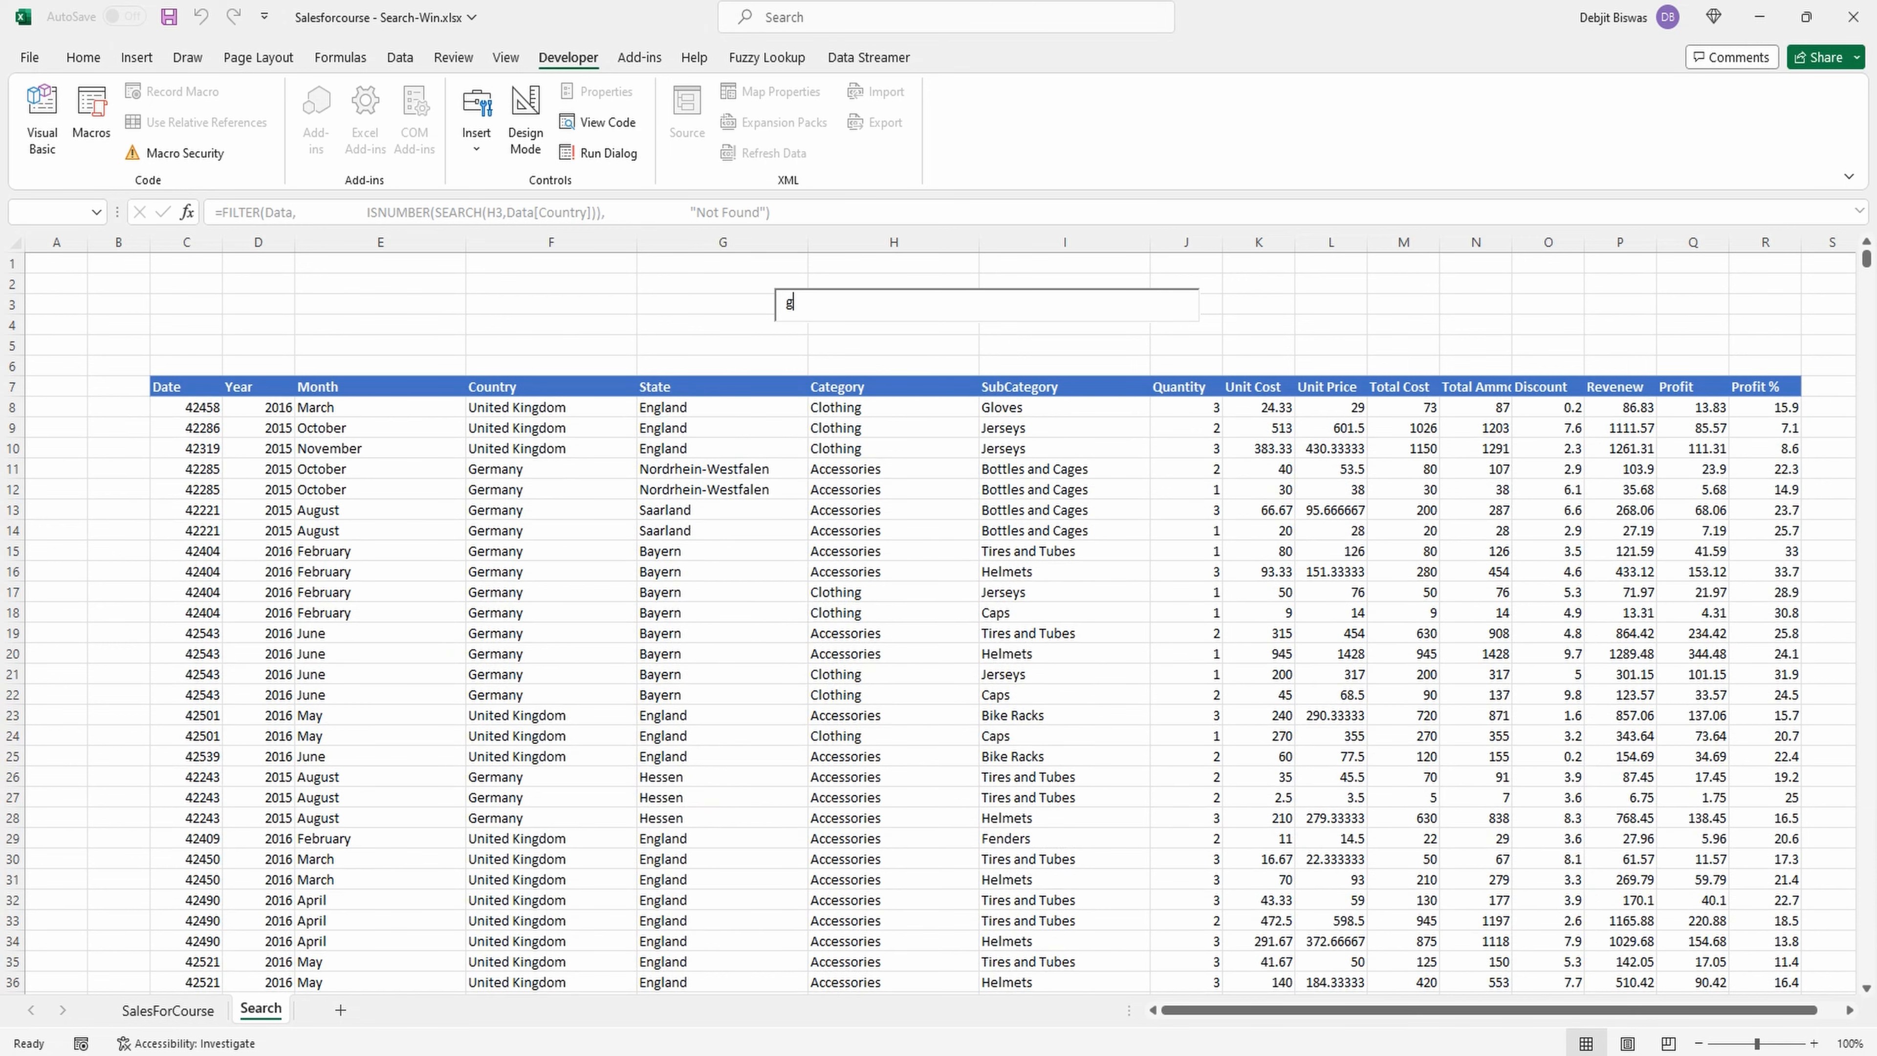
type("e")
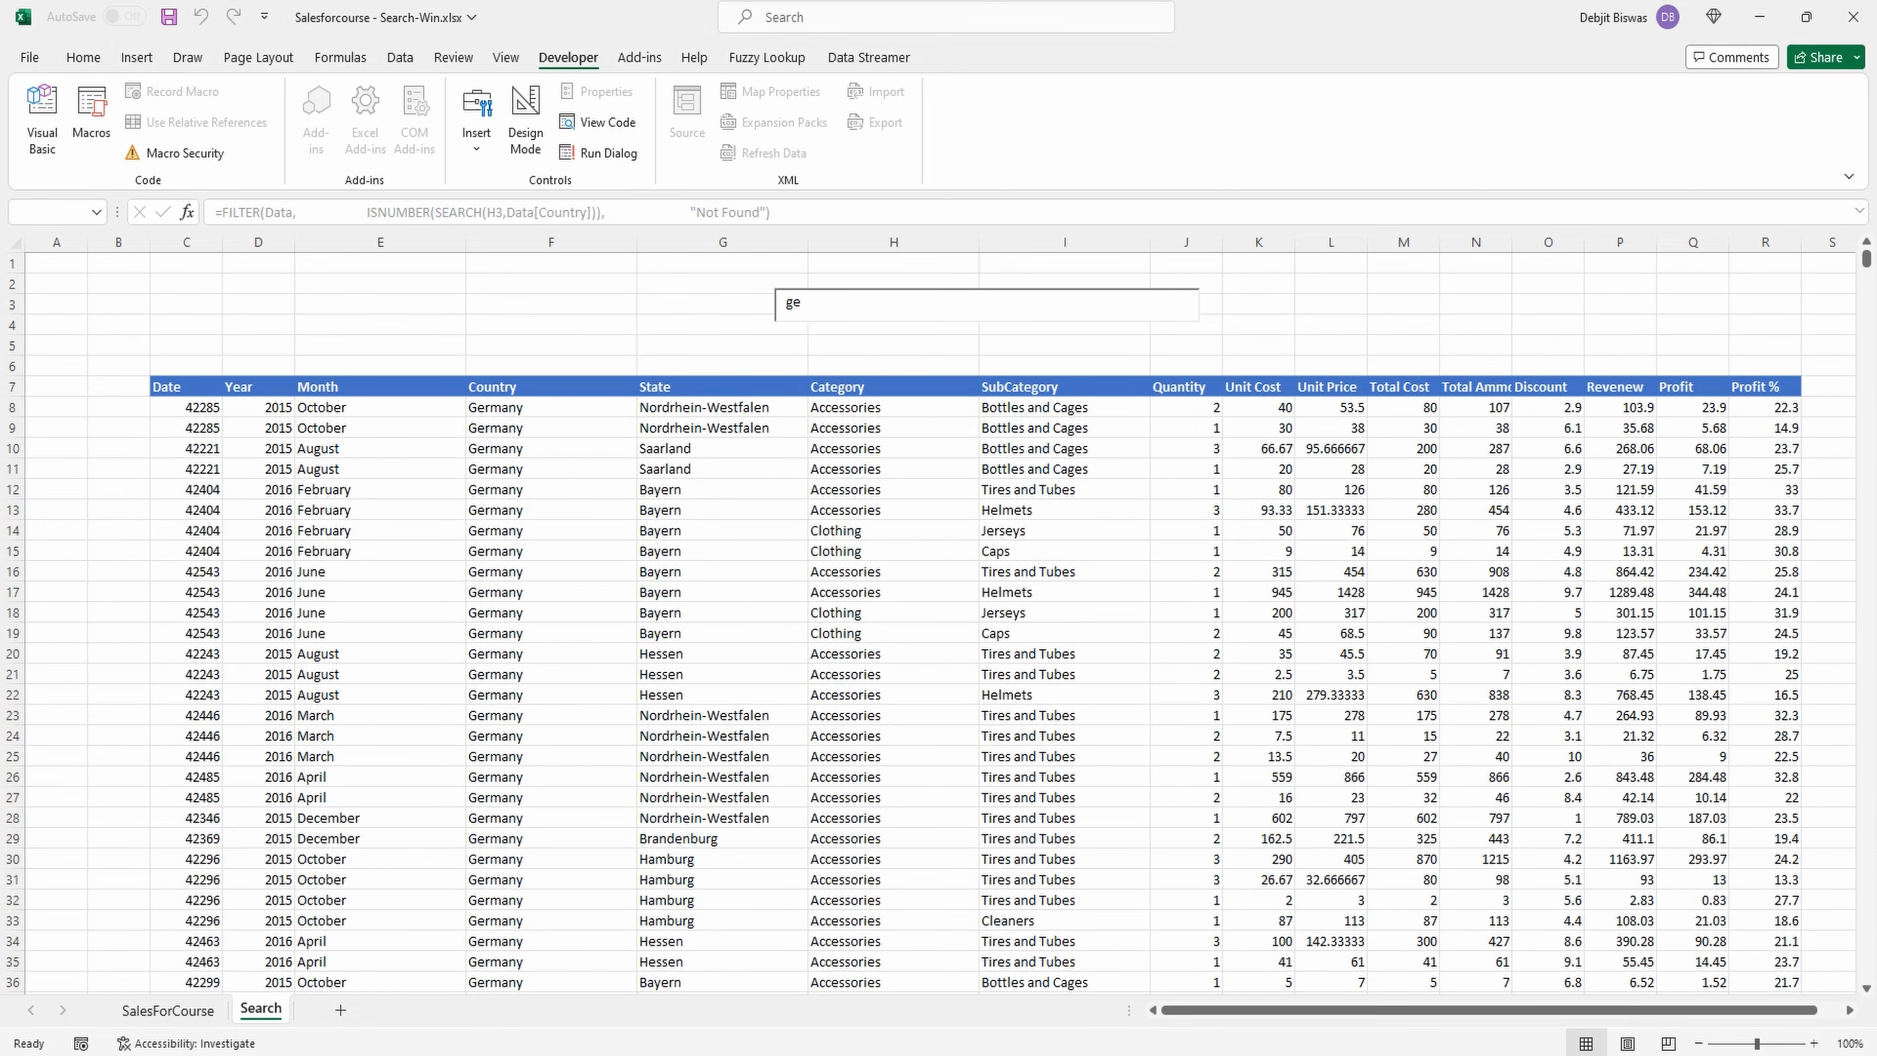
key("BackSpace")
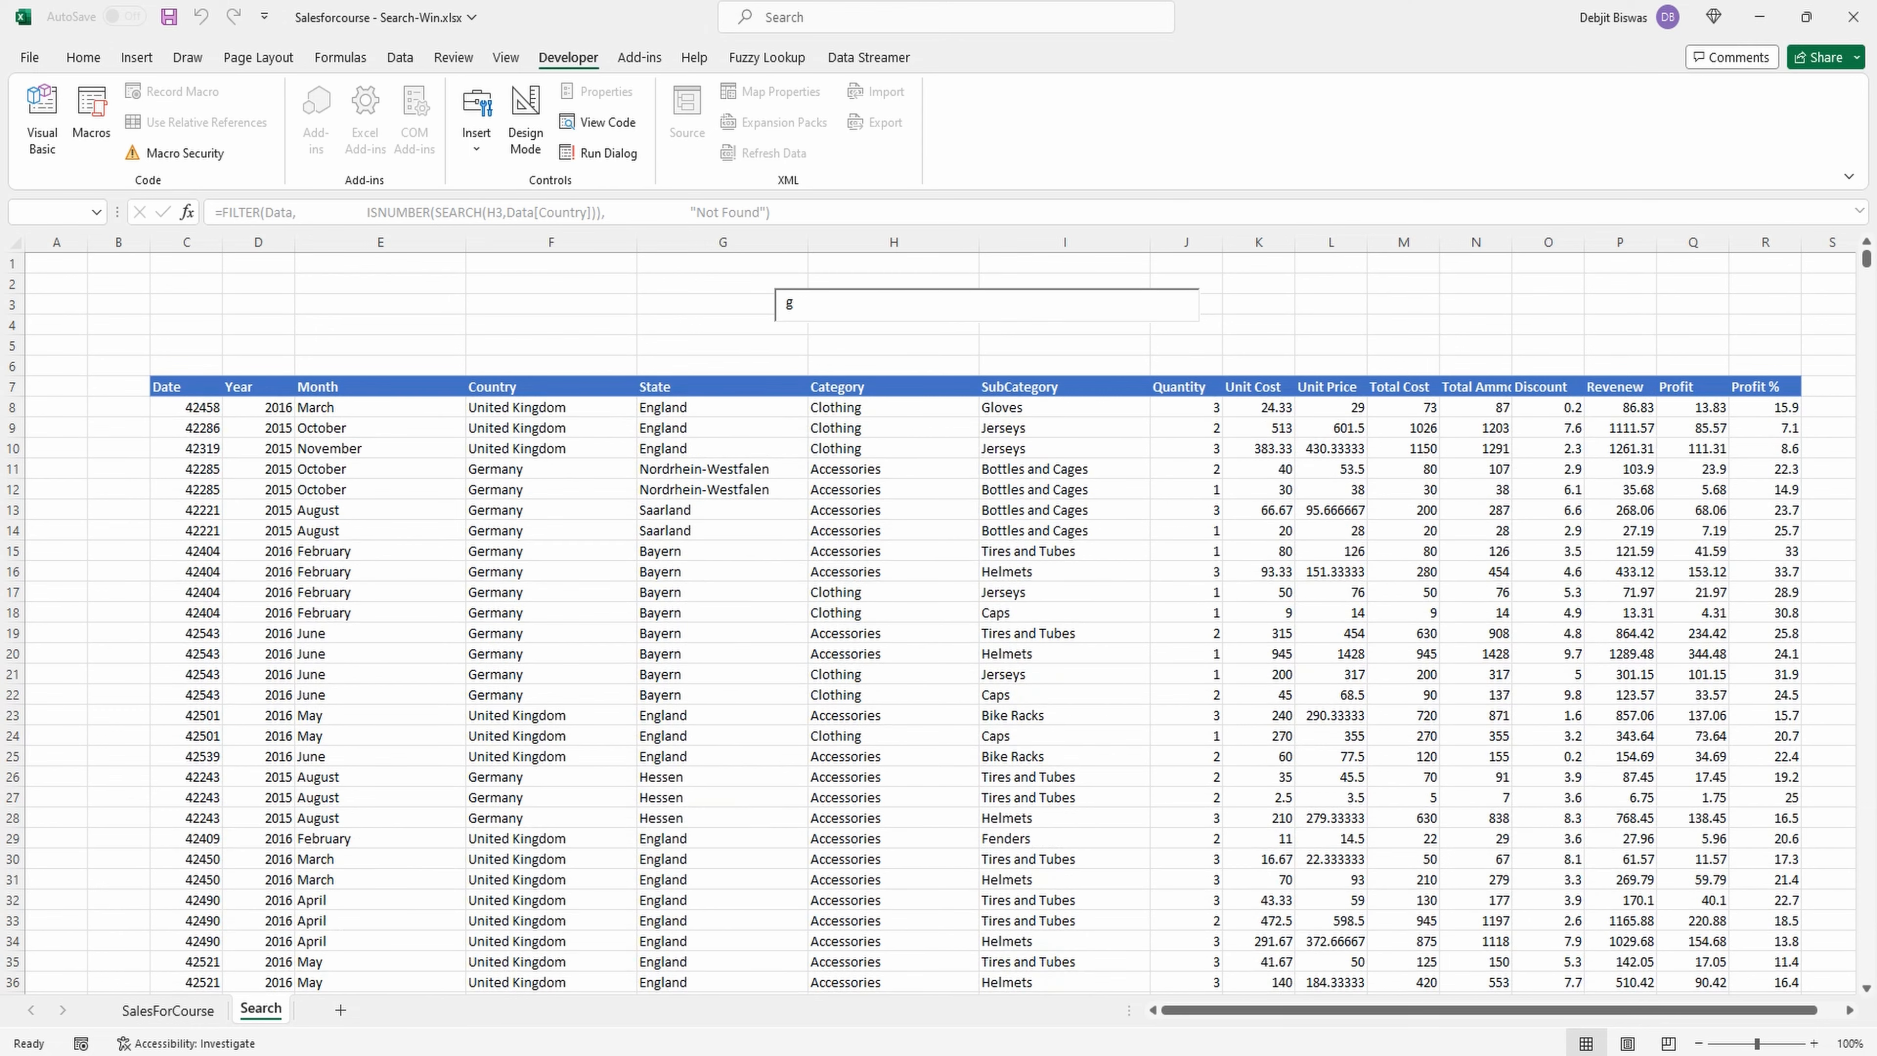
key("BackSpace")
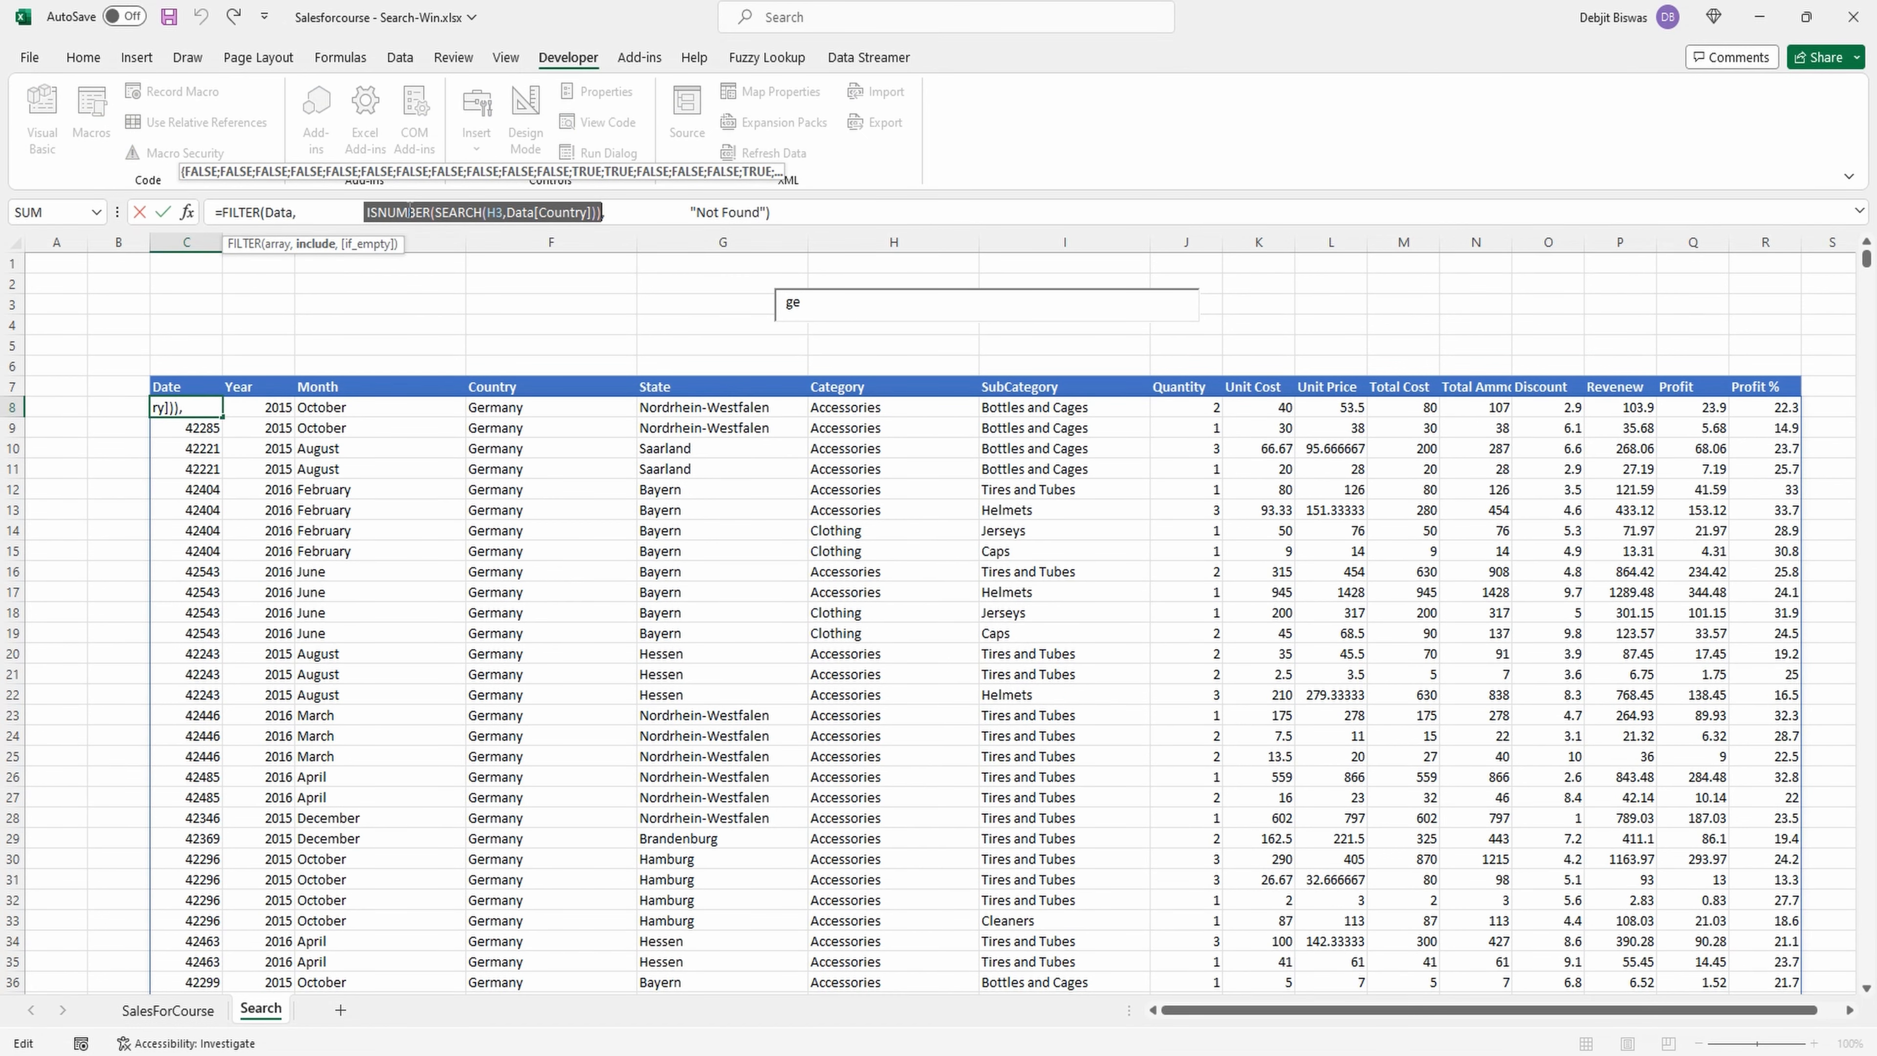
Add ISNUMBER(SEARCH(H3,Data[State])) with a plus sign after the country condition in the C8 FILTER formula.
key("Escape")
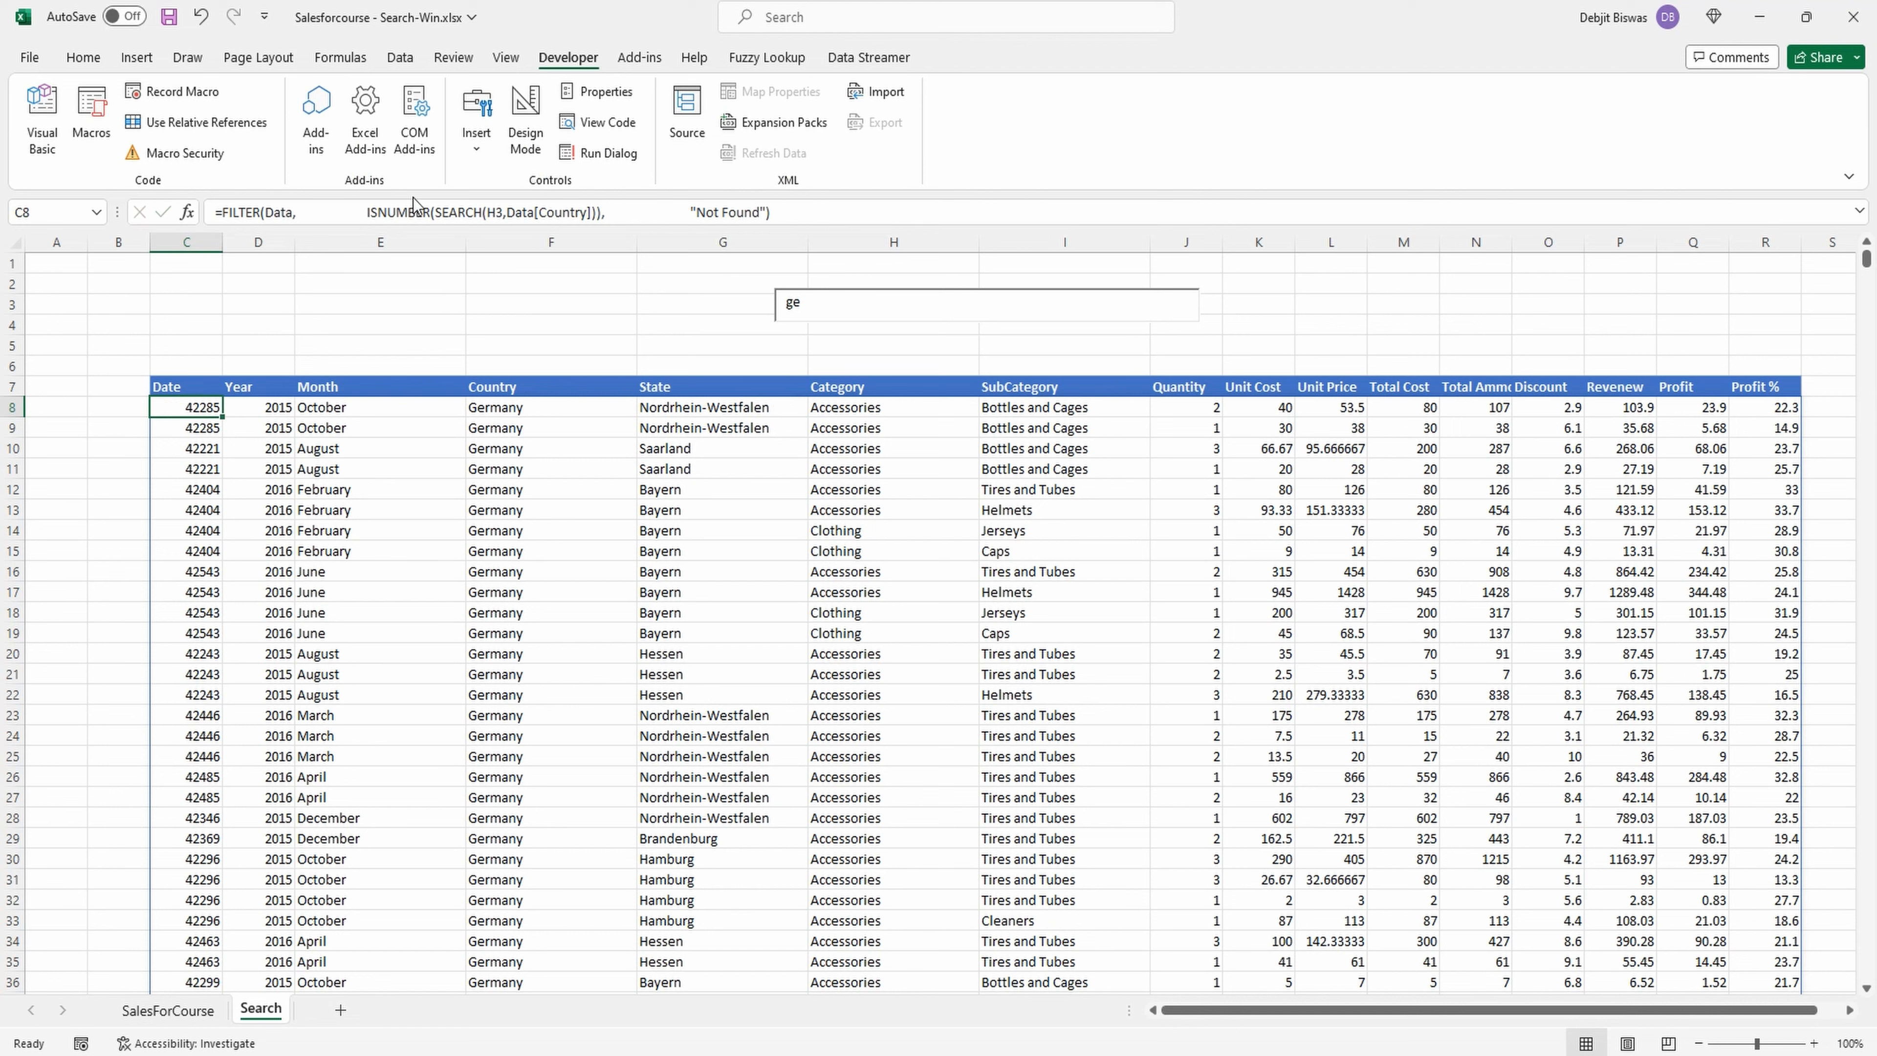
left_click(603, 213)
type("+")
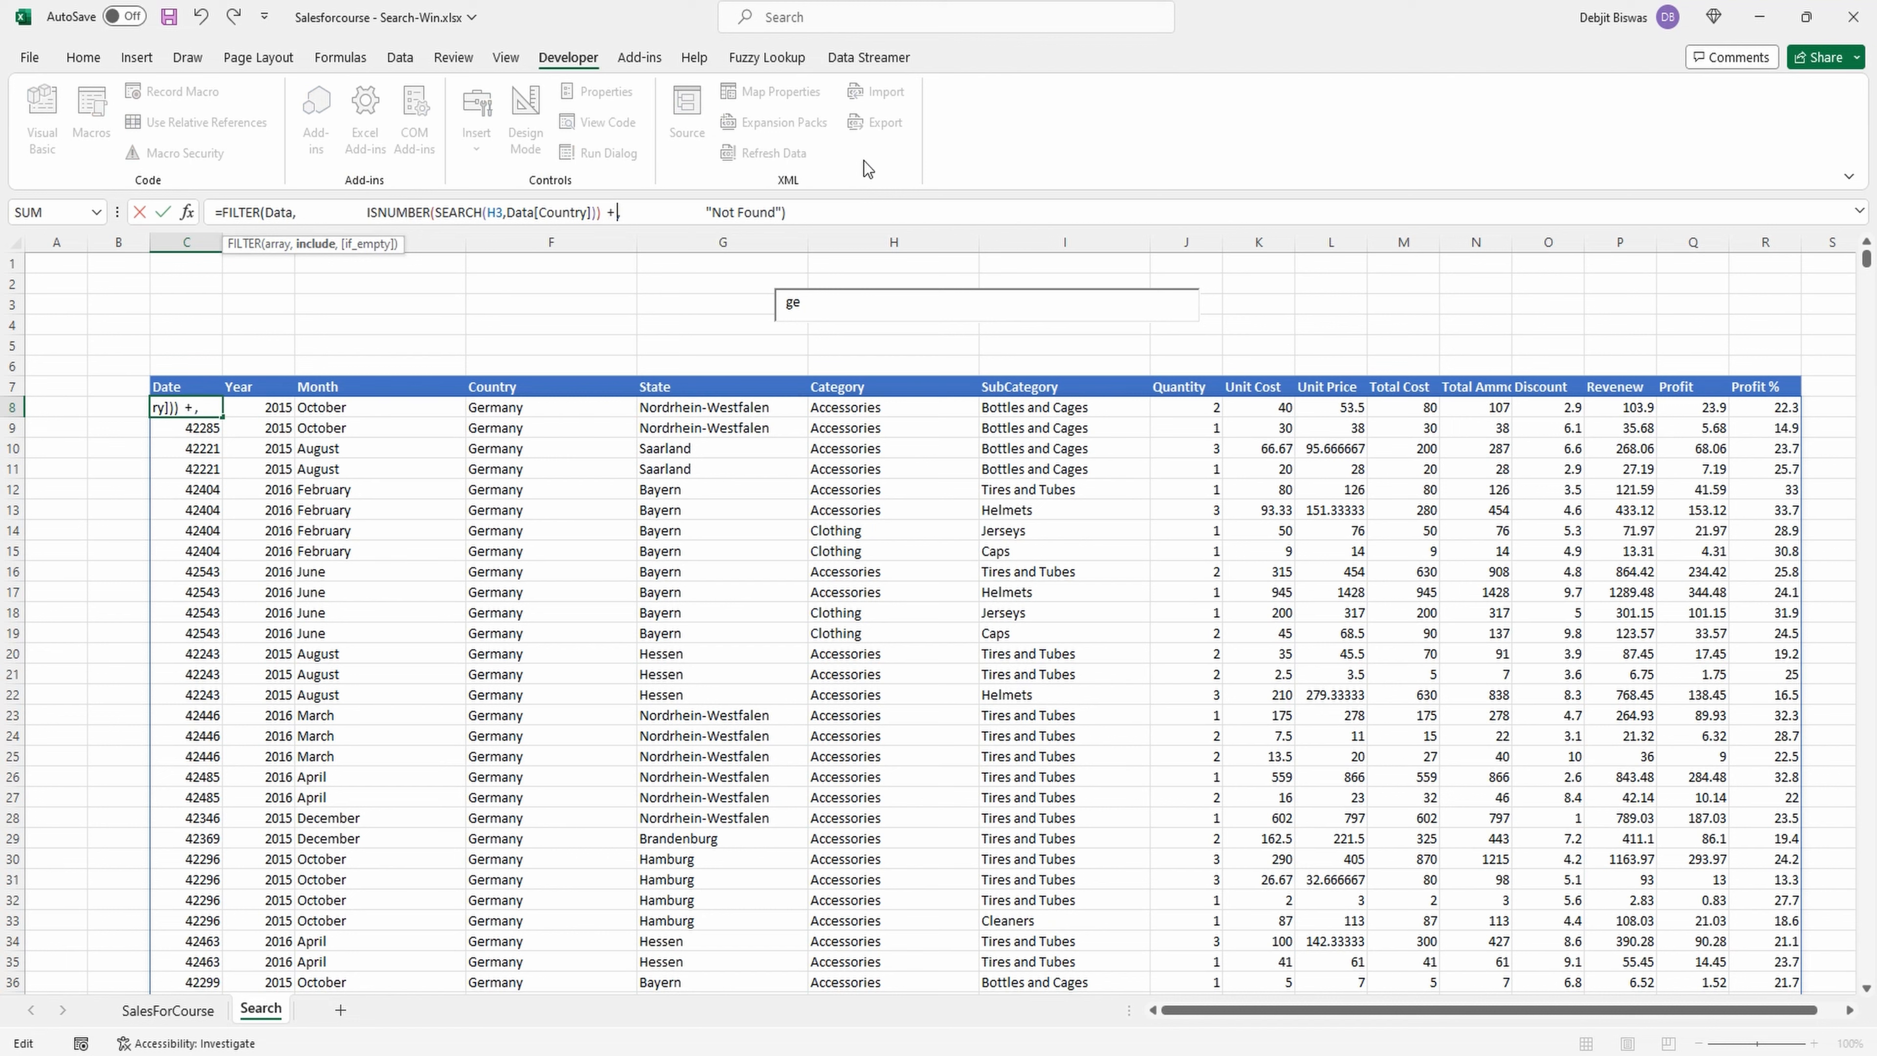
type("ISNUMBER(SEARCH(H3,Data[Country]))")
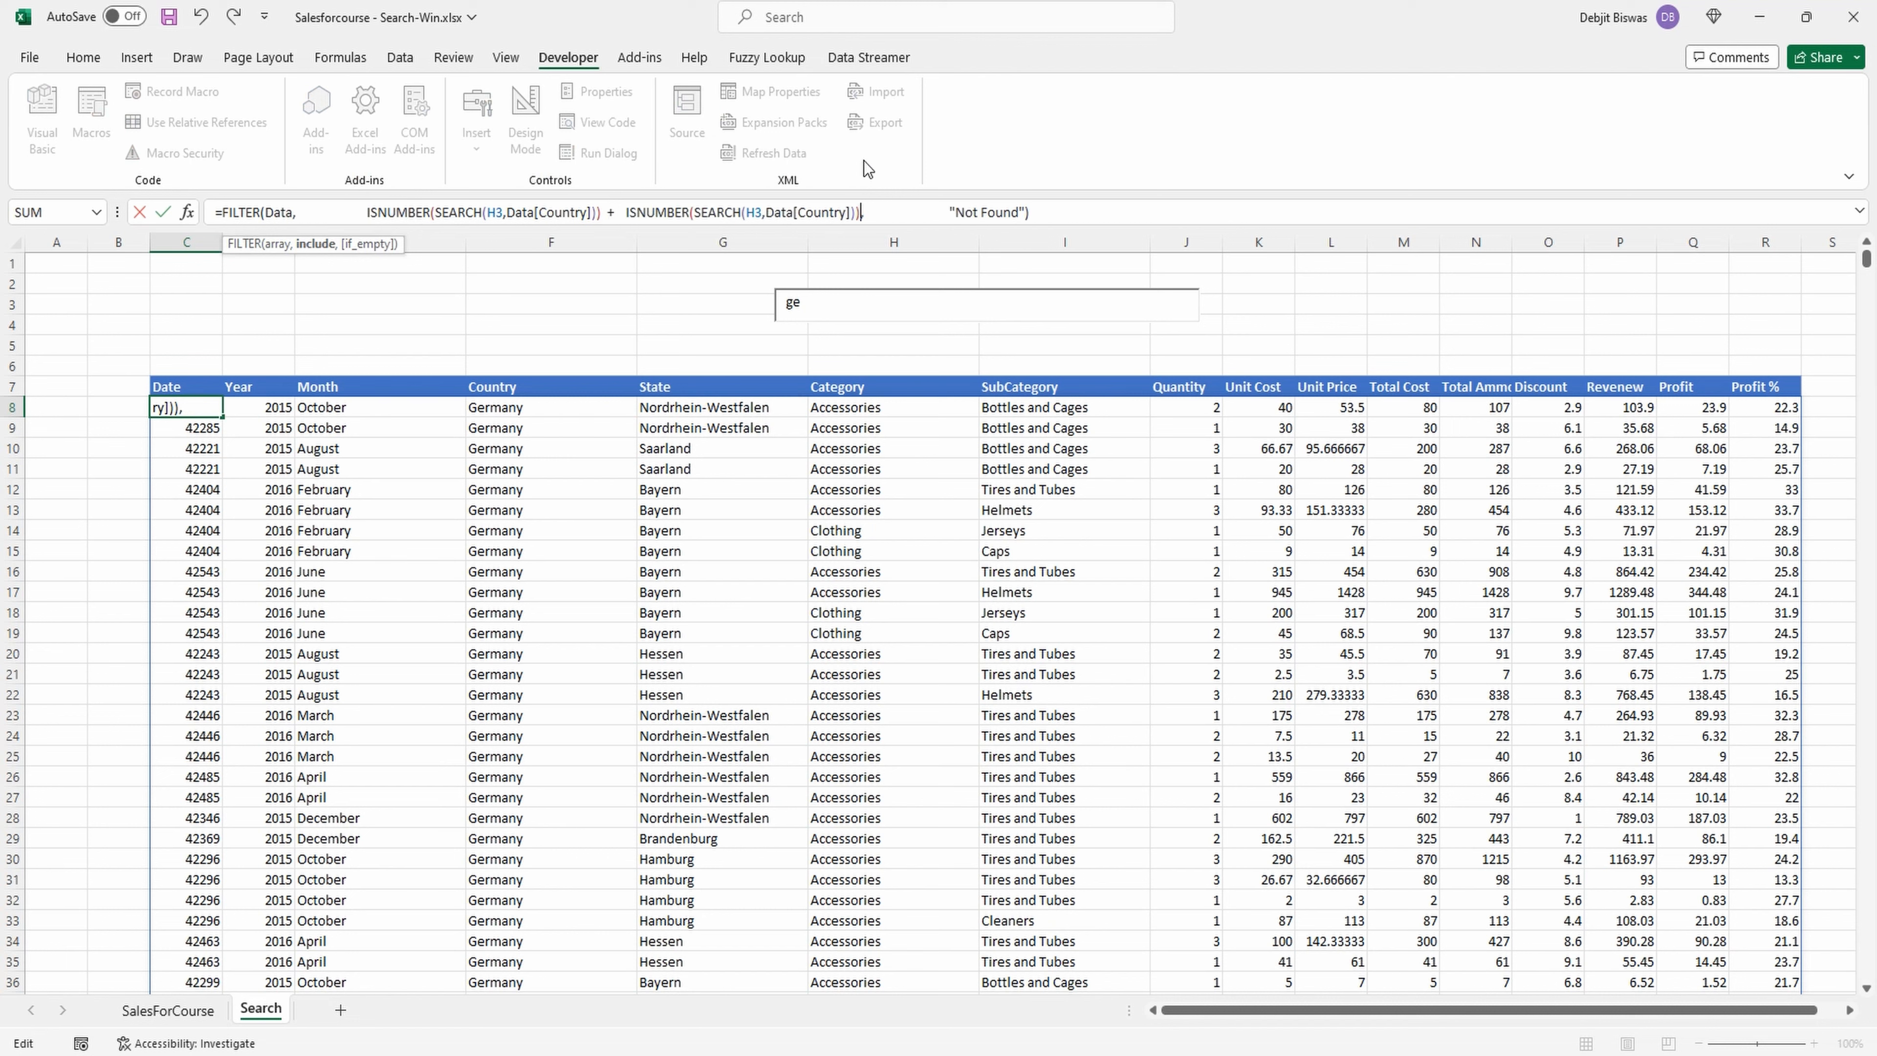
left_click(850, 213)
key("BackSpace")
key("BackSpace")
key("BackSpace")
key("BackSpace")
key("BackSpace")
key("BackSpace")
key("BackSpace")
key("BackSpace")
double_click(833, 348)
type("]")
key("Right")
key("Right")
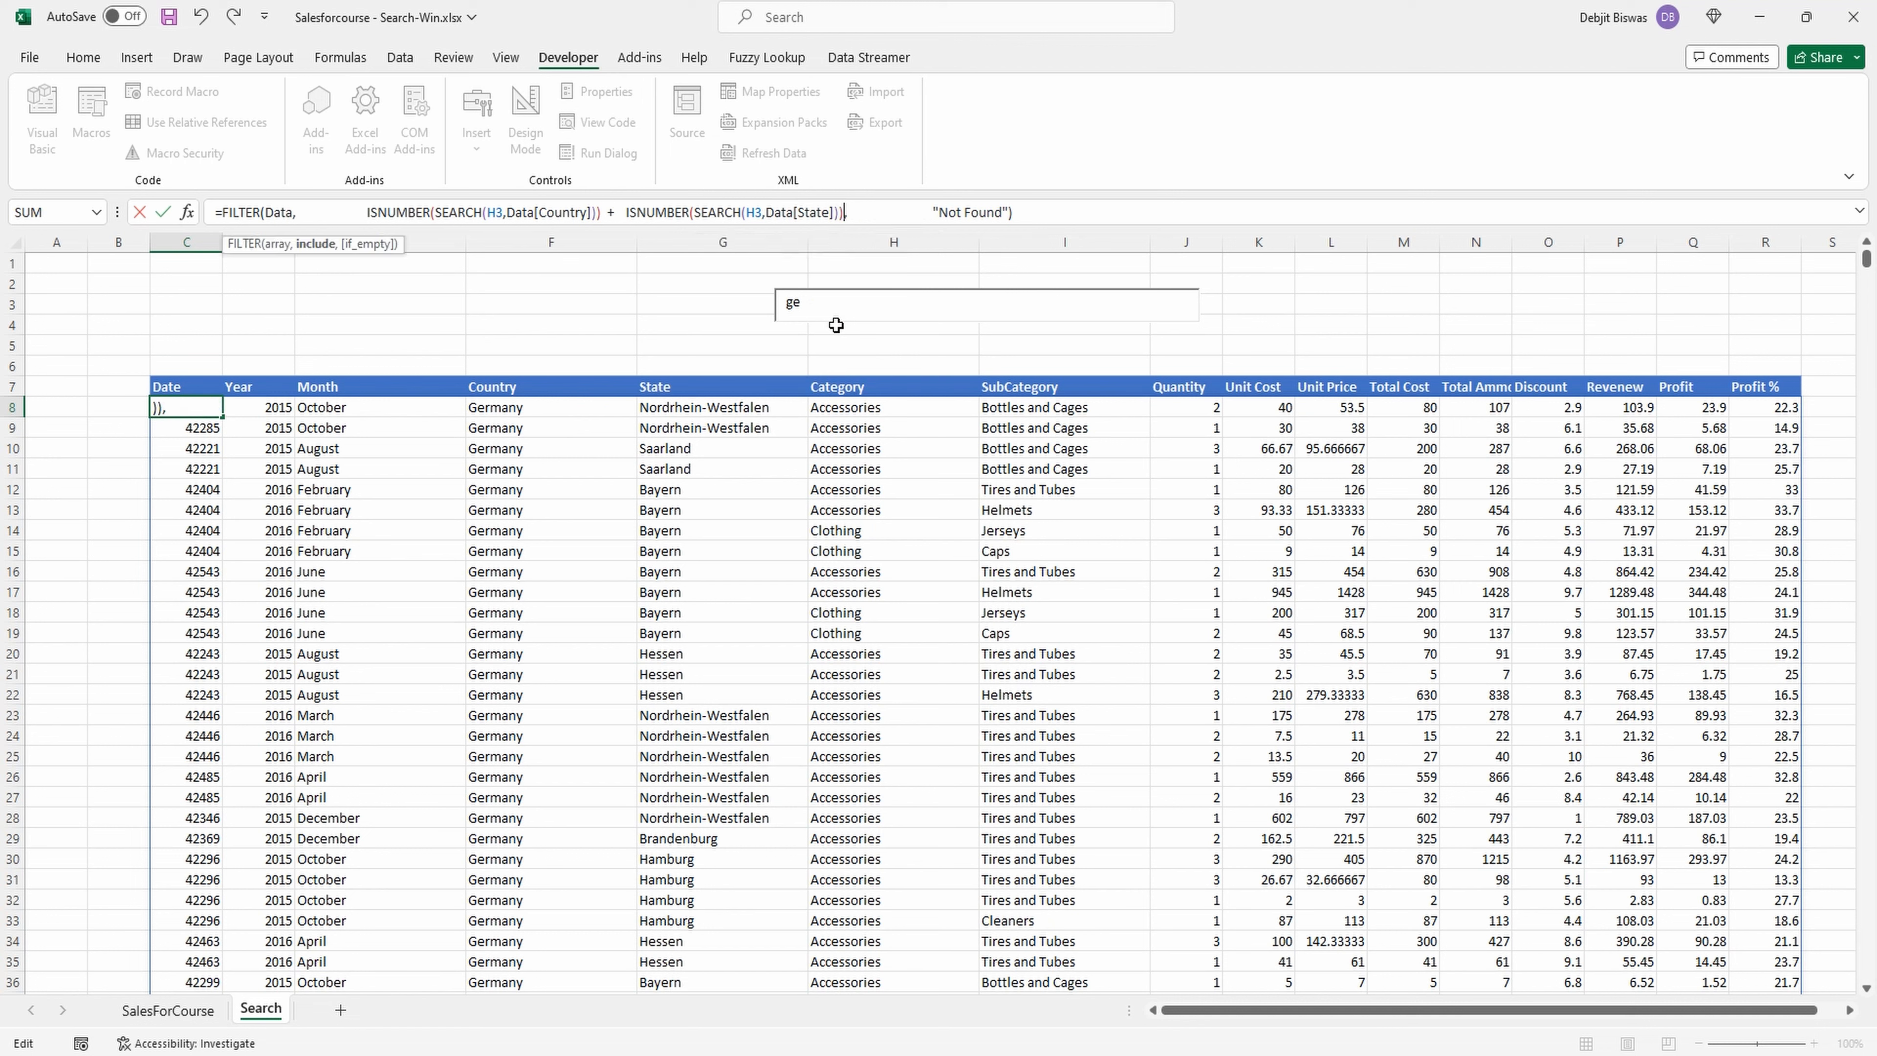
Add a third condition, ISNUMBER(SEARCH(H3,Data[Category])), to the FILTER include argument, correcting its closing brackets.
type("+")
type("ISNUMBER(SEARCH(H3,Data[Country]))")
left_click(1096, 212)
key("BackSpace")
key("BackSpace")
key("BackSpace")
key("BackSpace")
key("BackSpace")
key("BackSpace")
key("BackSpace")
key("BackSpace")
double_click(1082, 368)
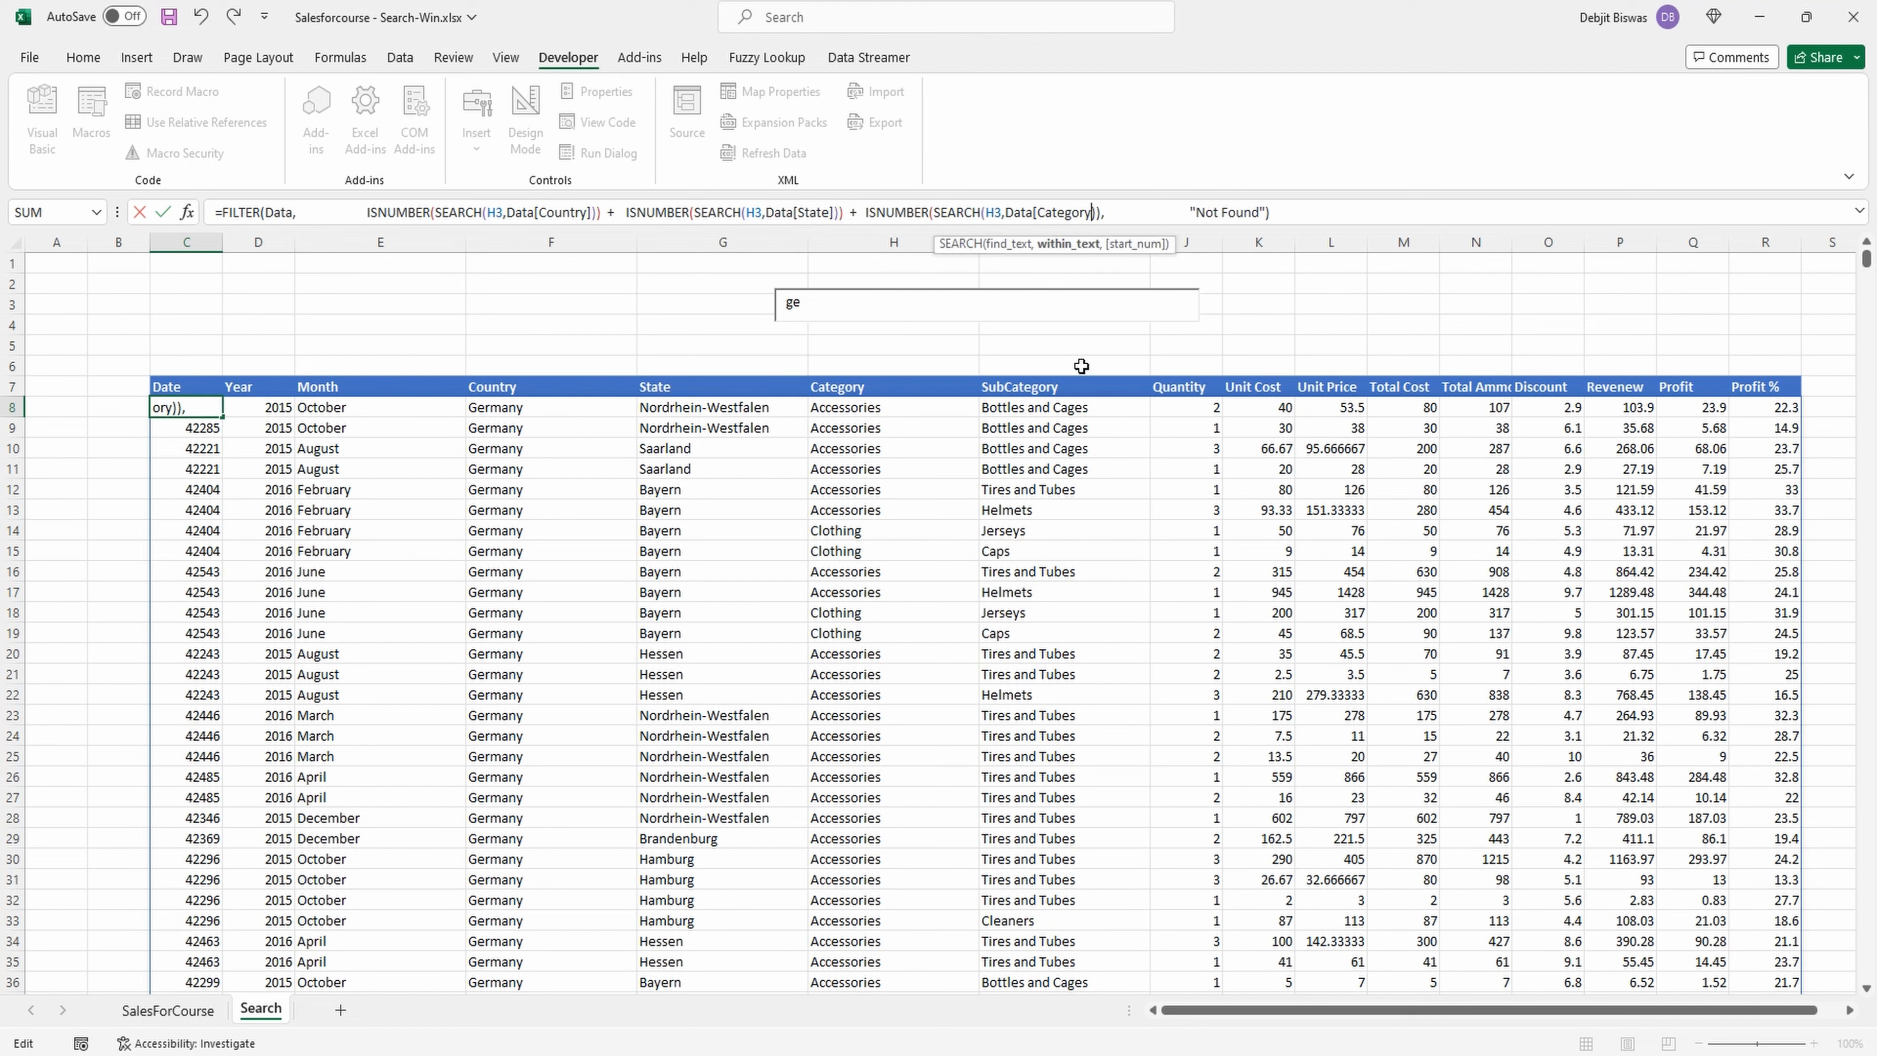
type("]  +")
type("ISNUMBER(SEARCH(H3,Data[Country]))")
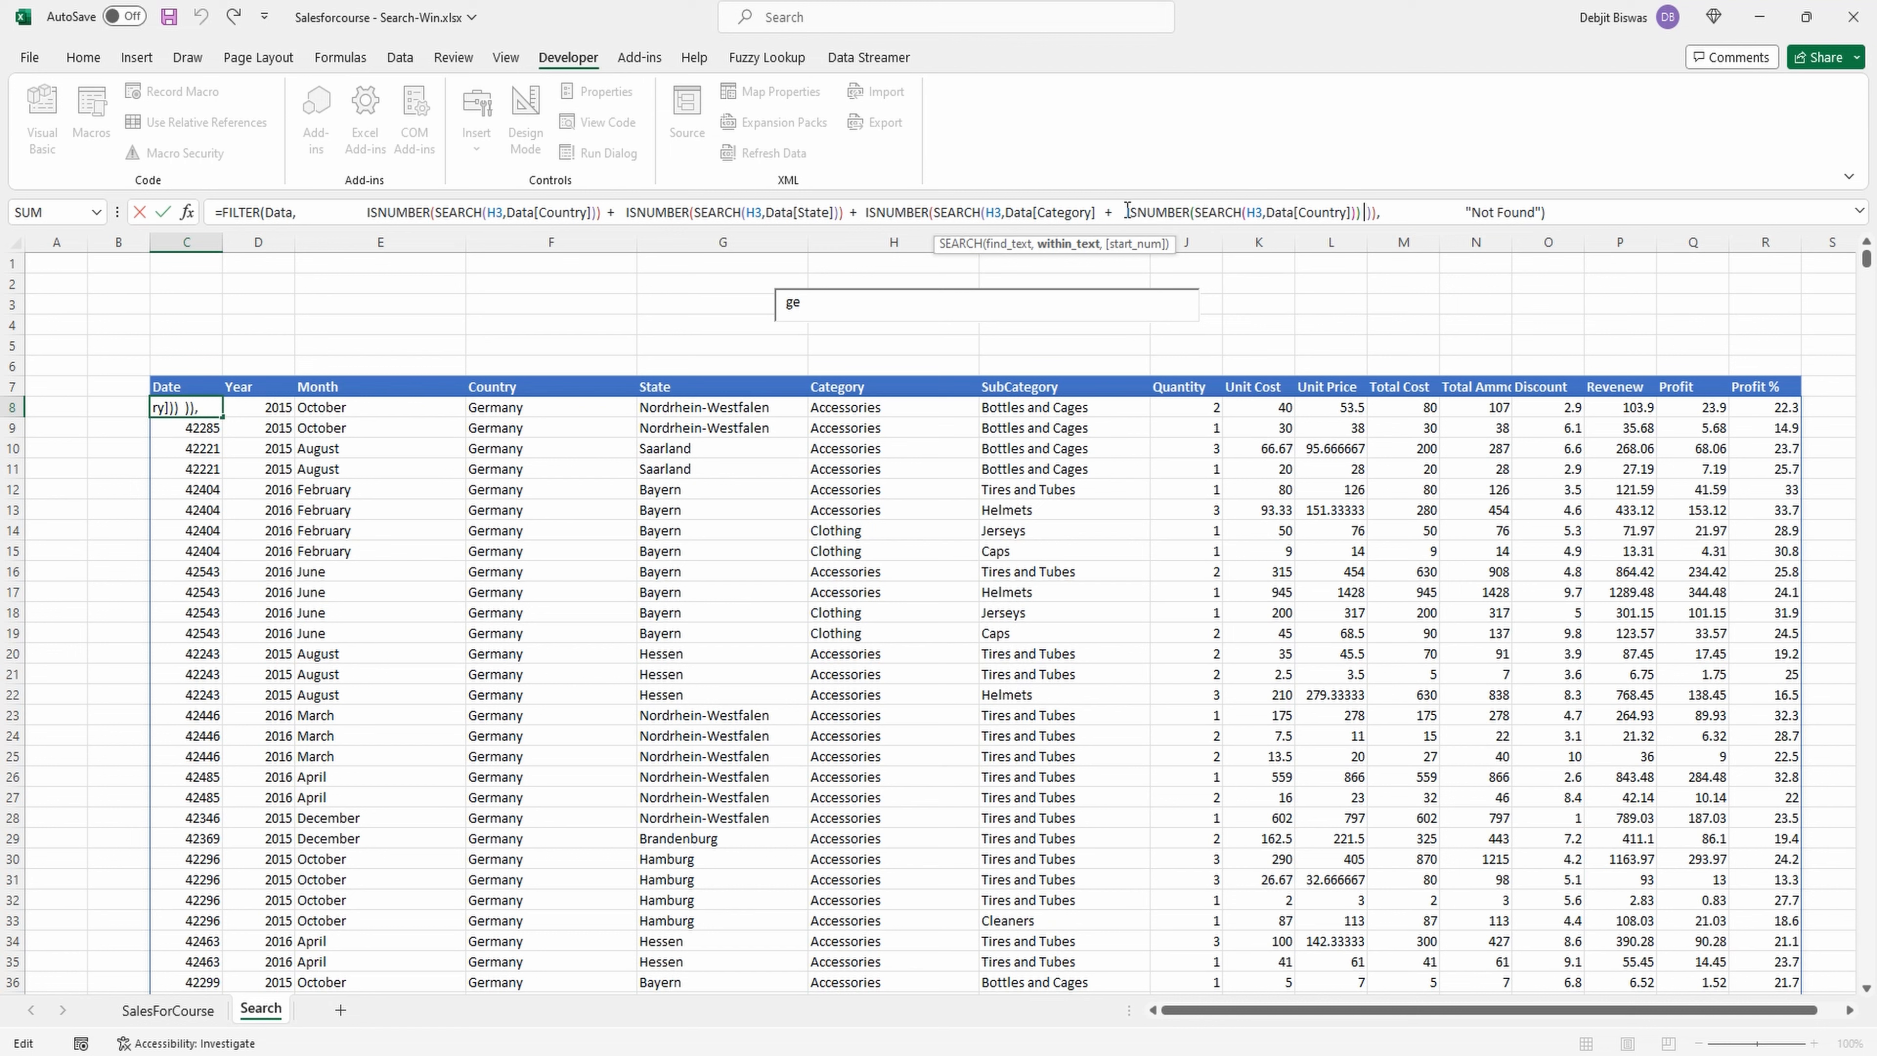
left_click_drag(1127, 212, 1096, 214)
key("ctrl+c")
key("Delete")
key("Delete")
key("Right")
key("Right")
Add ISNUMBER(SEARCH(H3,Data[SubCategory])) as the fourth OR condition of the FILTER formula.
type("+")
key("ctrl+v")
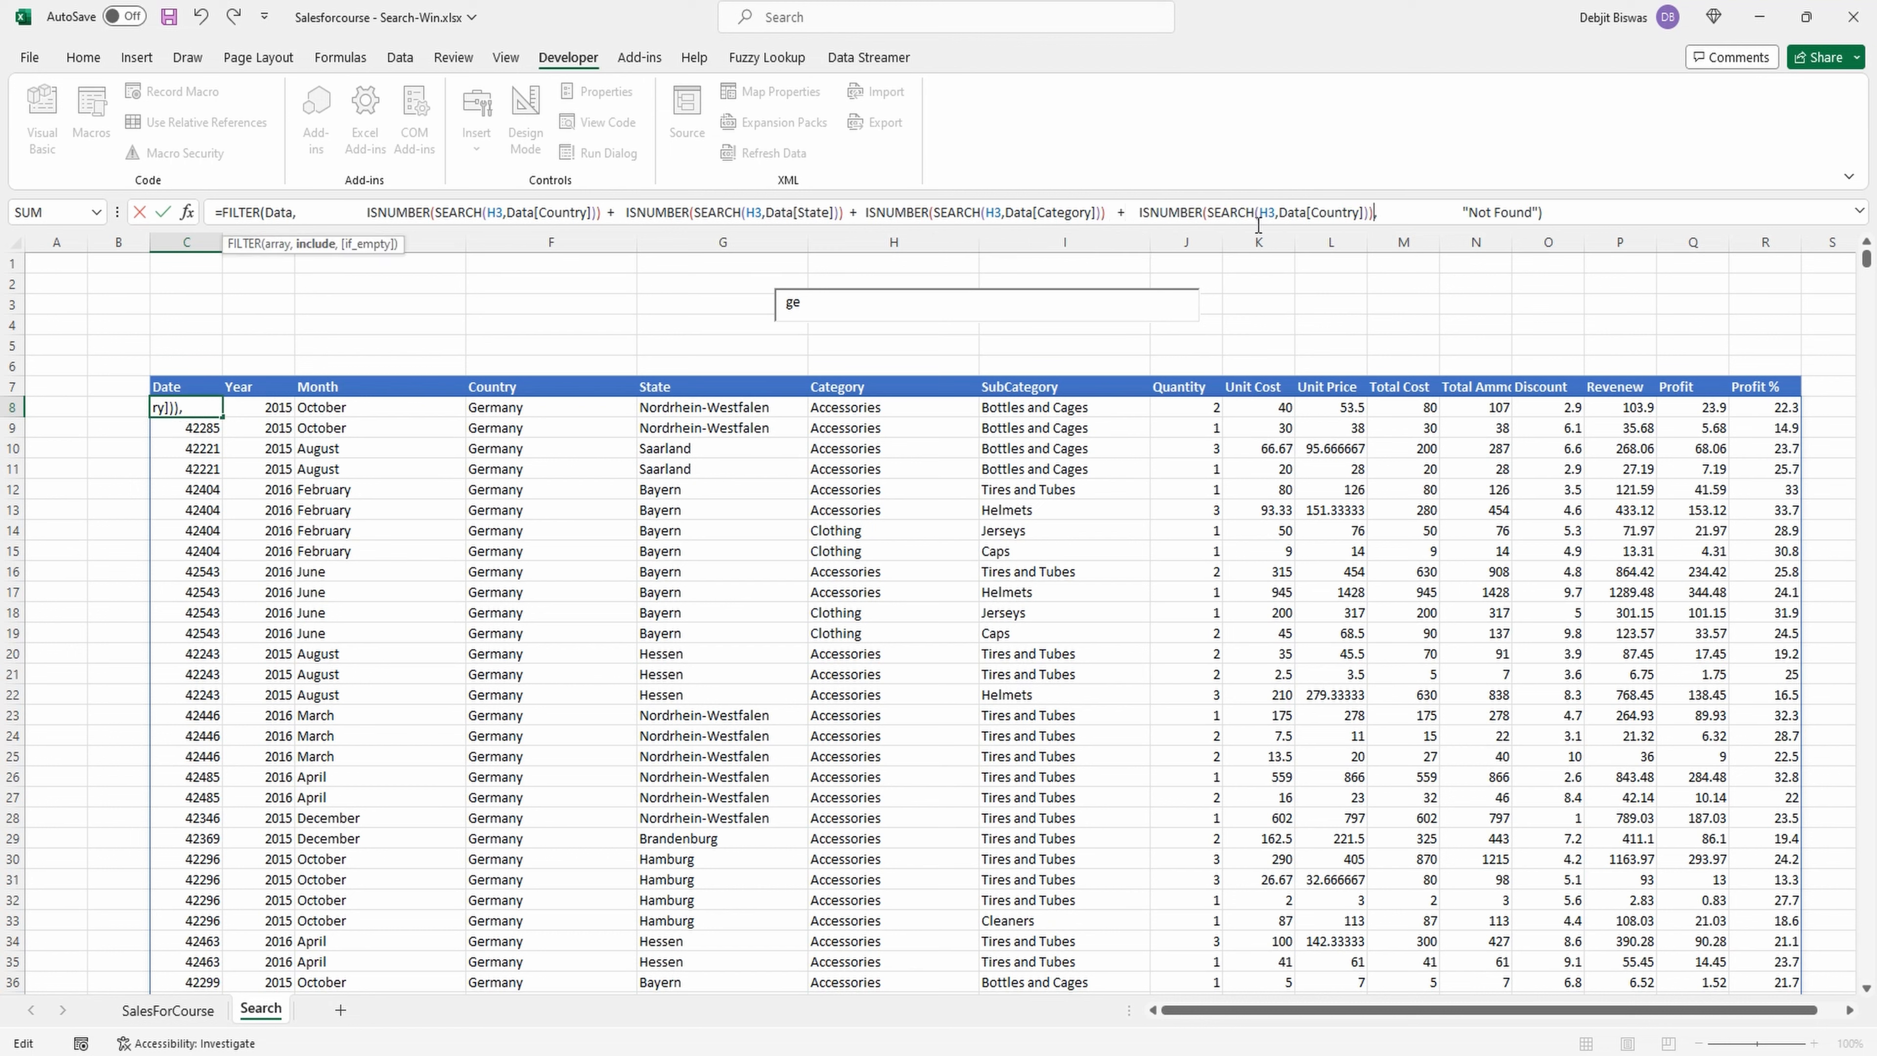
left_click_drag(1365, 213, 1312, 213)
key("BackSpace")
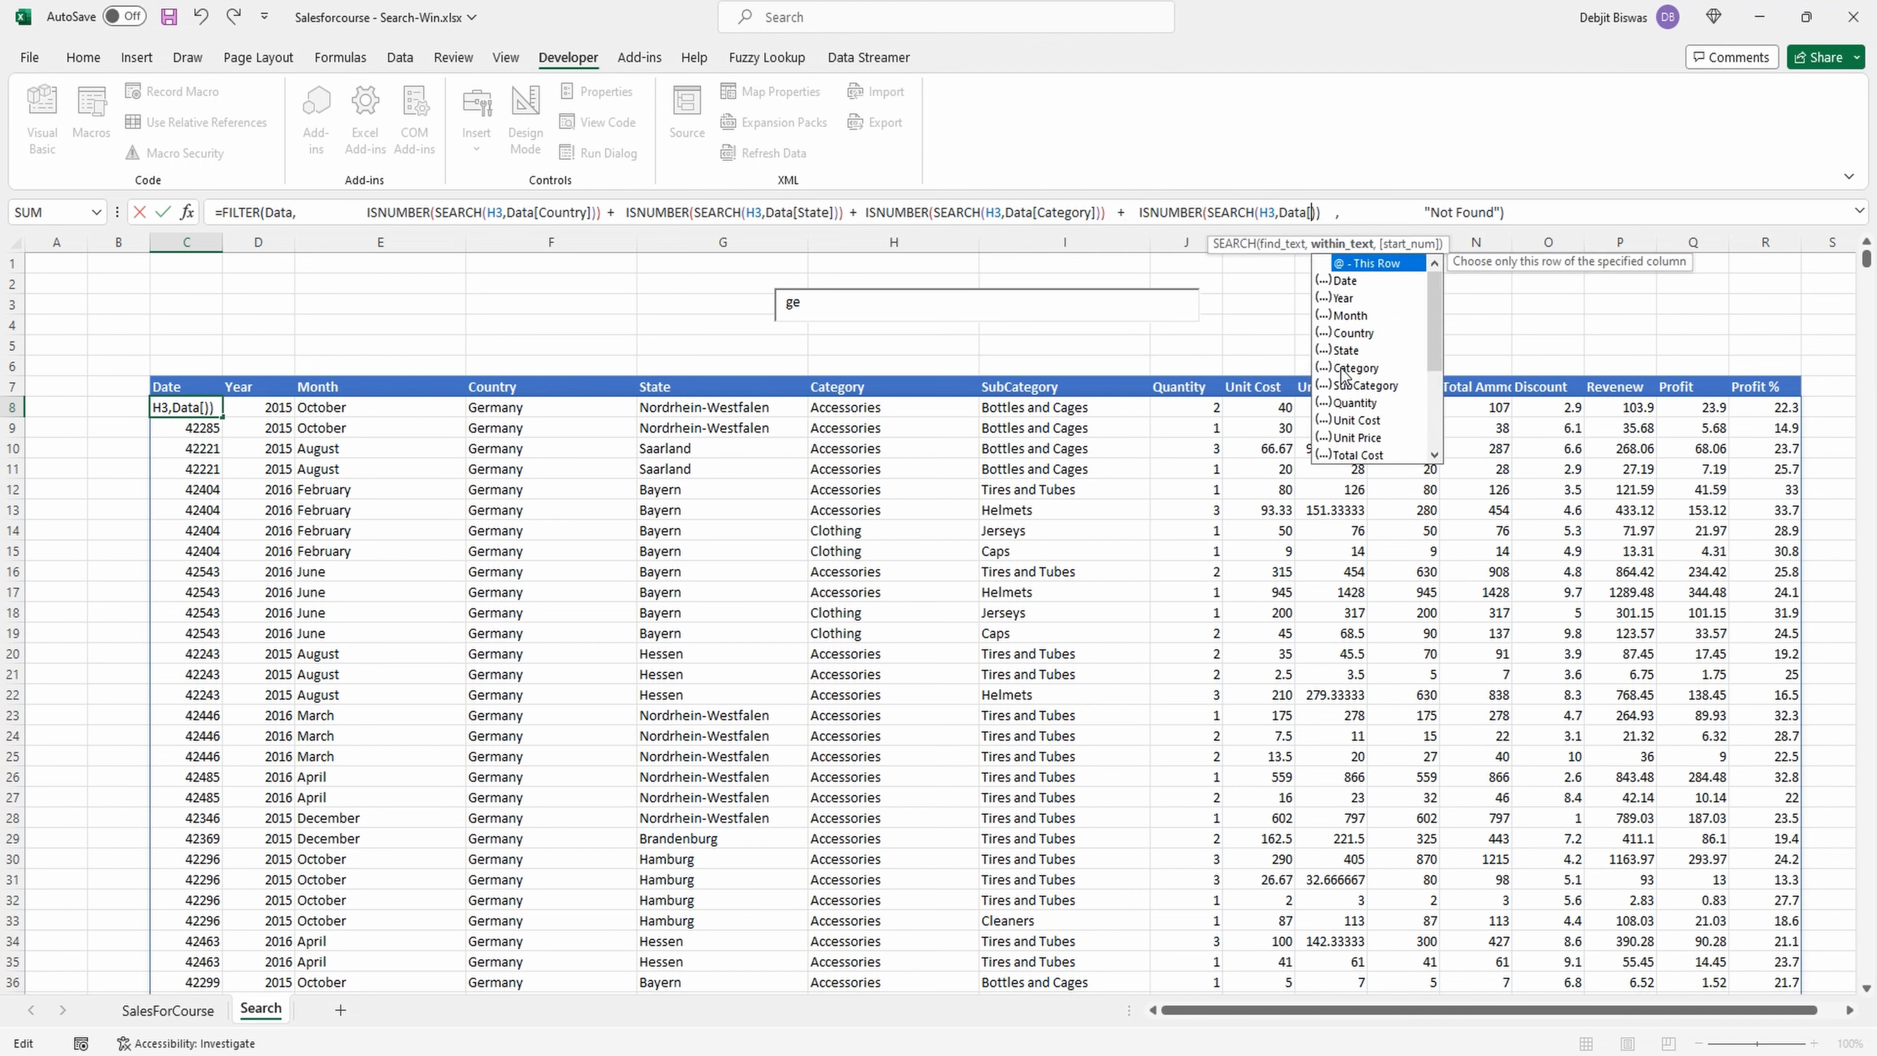
double_click(1353, 386)
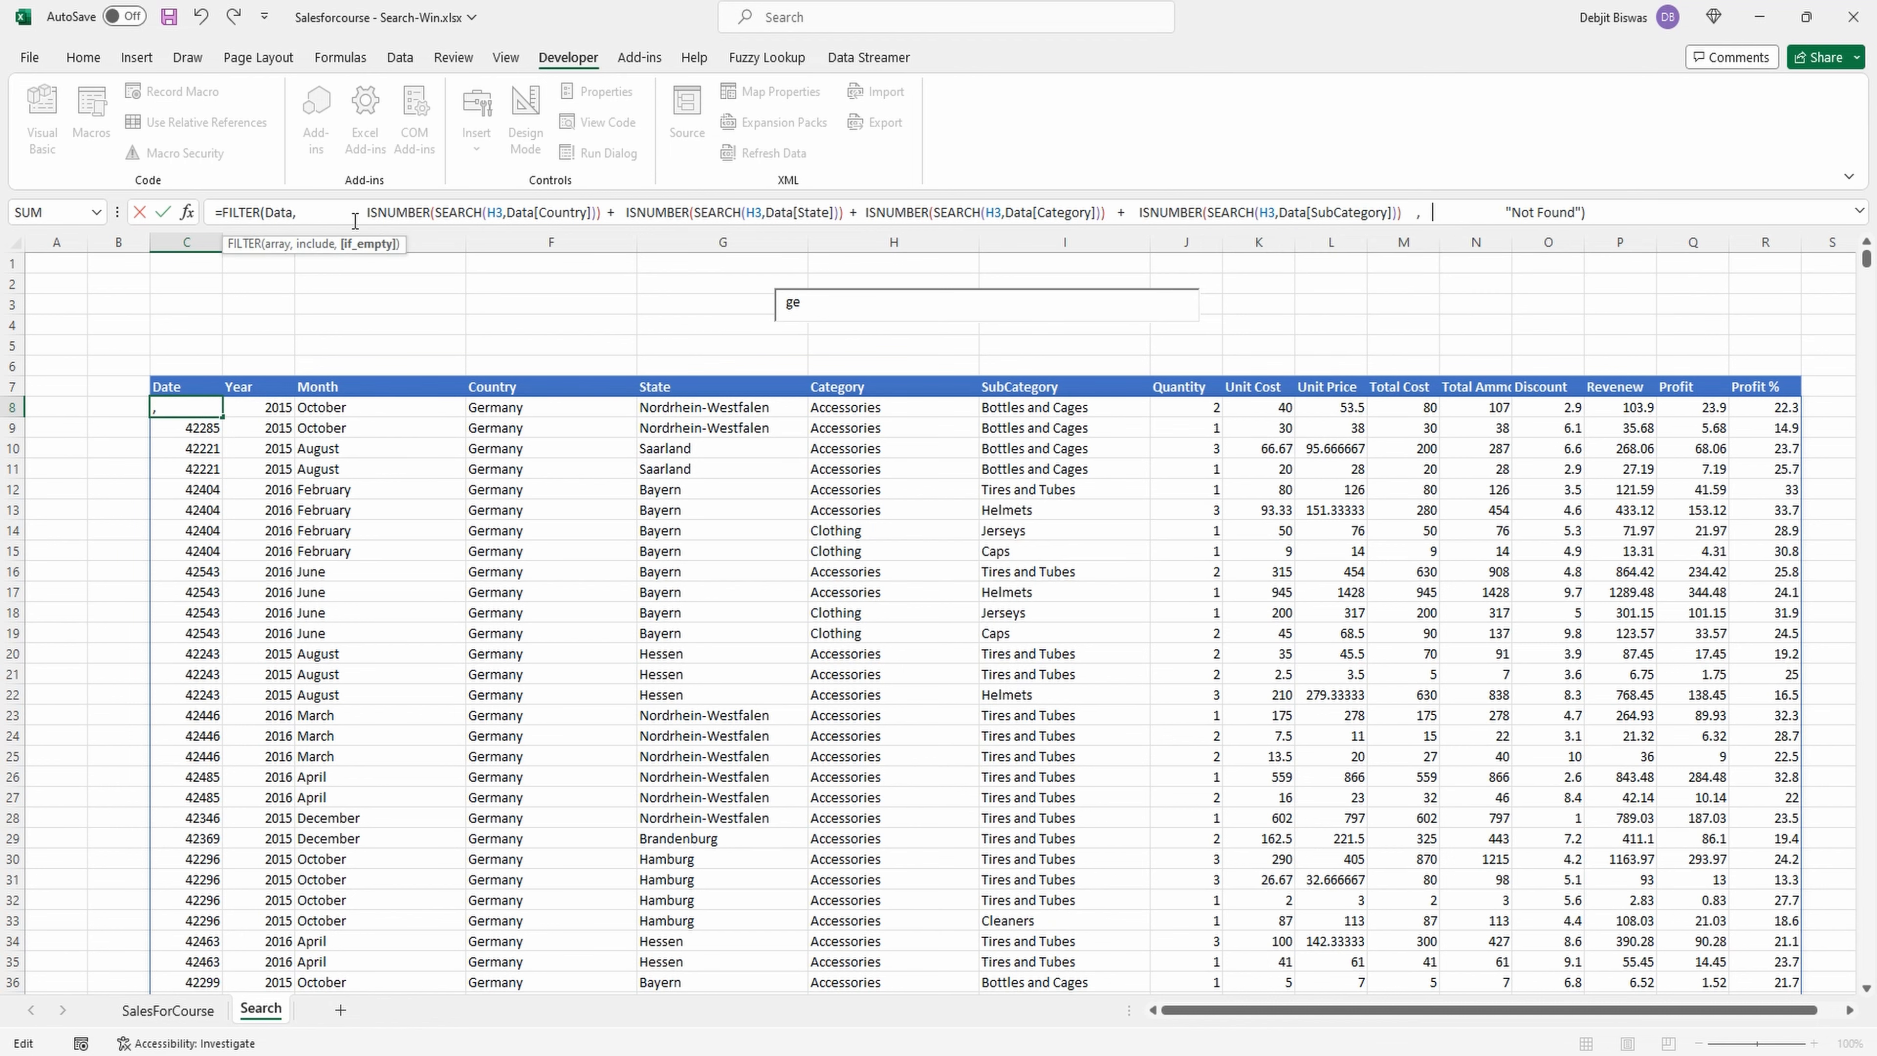
Add ISNUMBER(SEARCH(H3,Data[Month])) as the fifth condition and enter the updated FILTER formula in C8.
left_click(1412, 221)
type("+")
key("ctrl+v")
left_click_drag(1651, 211, 1602, 213)
key("BackSpace")
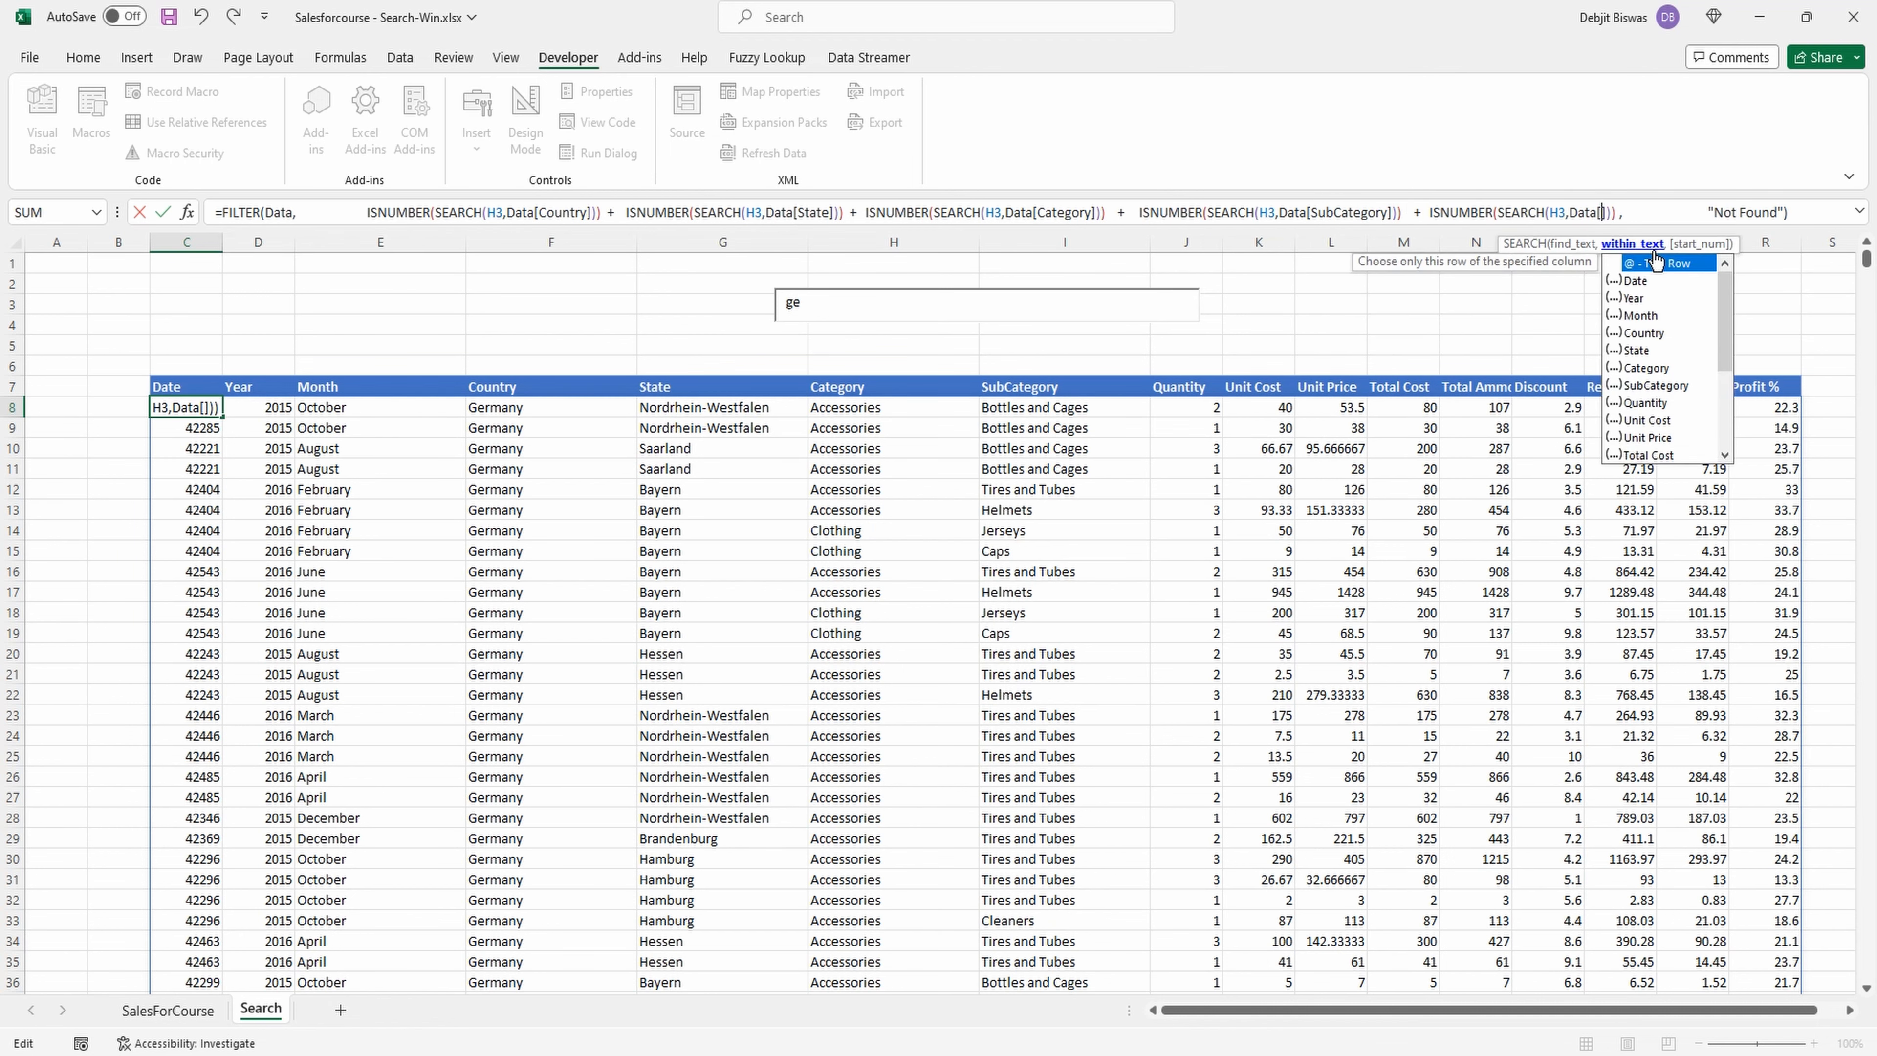
double_click(1647, 314)
key("Return")
Test the search box with "January" and "Fra", clearing the text after each search.
left_click_drag(821, 304, 778, 305)
key("BackSpace")
type("Jan")
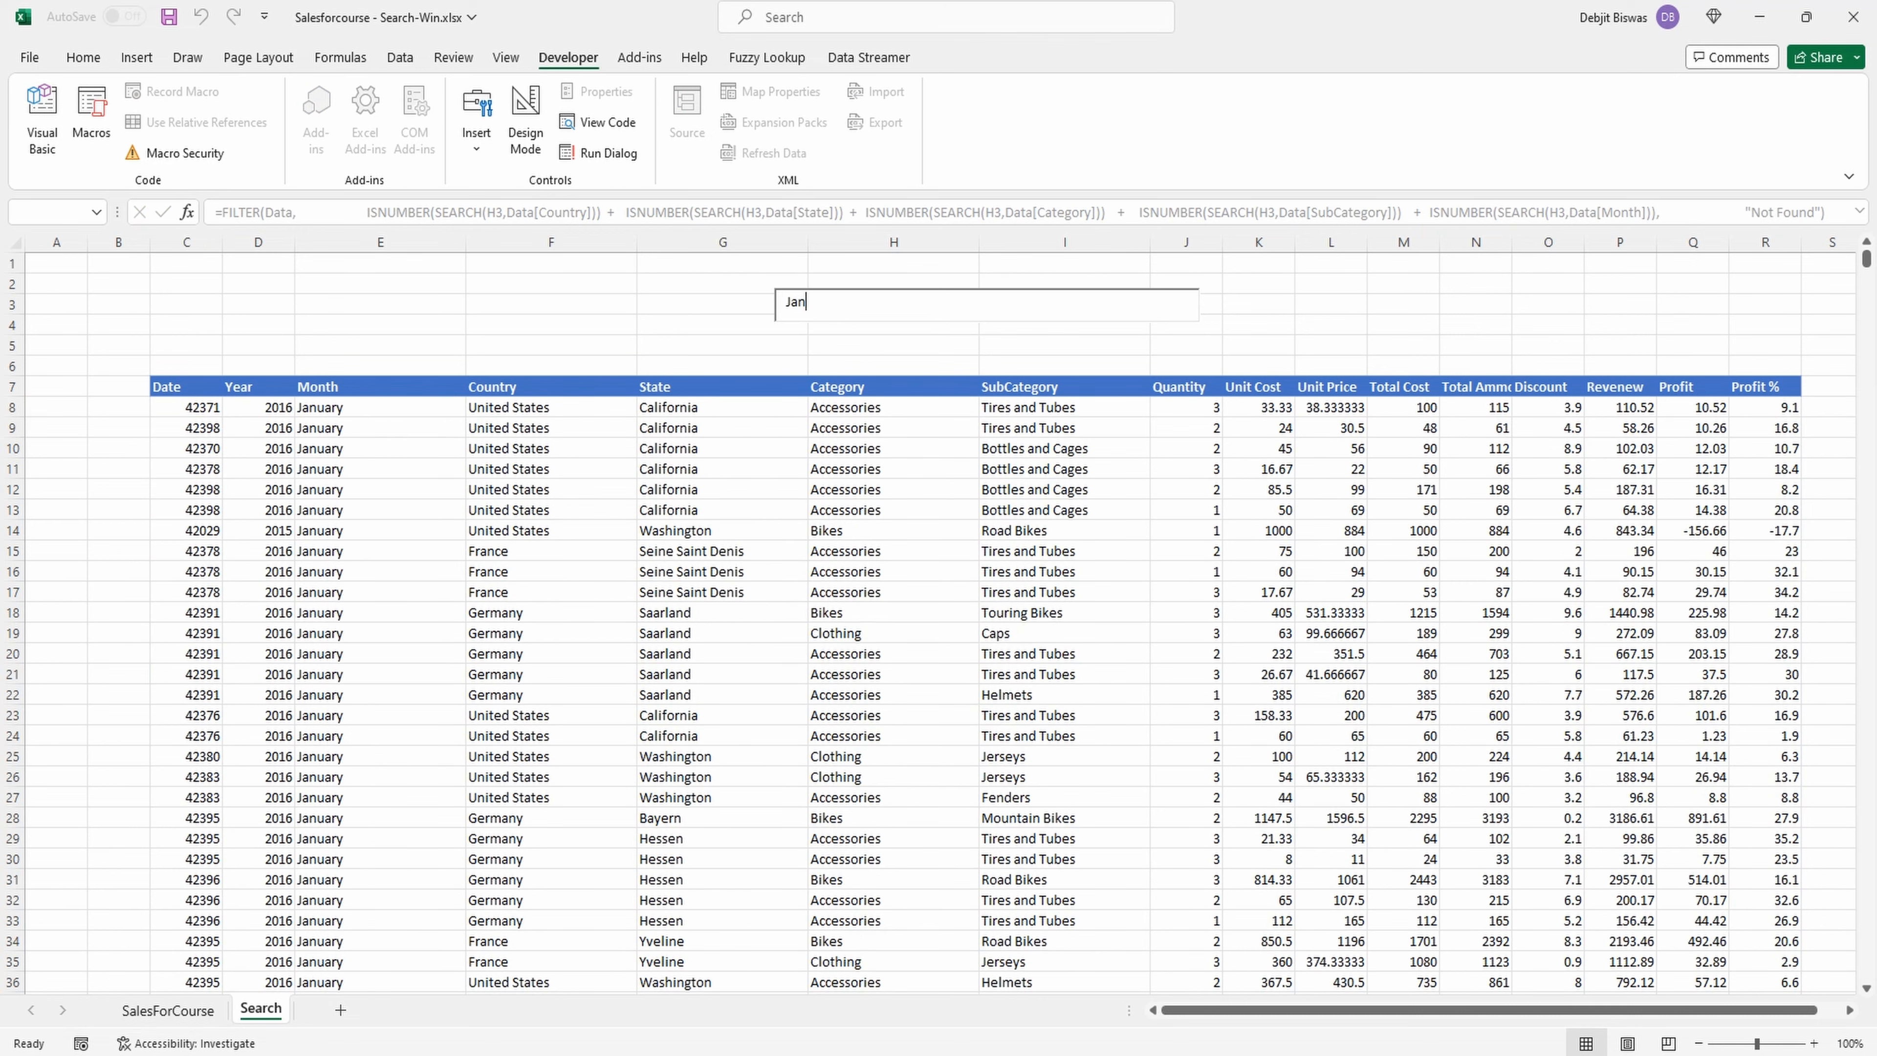
type("uary")
key("BackSpace")
key("BackSpace")
key("BackSpace")
key("BackSpace")
key("BackSpace")
key("BackSpace")
key("BackSpace")
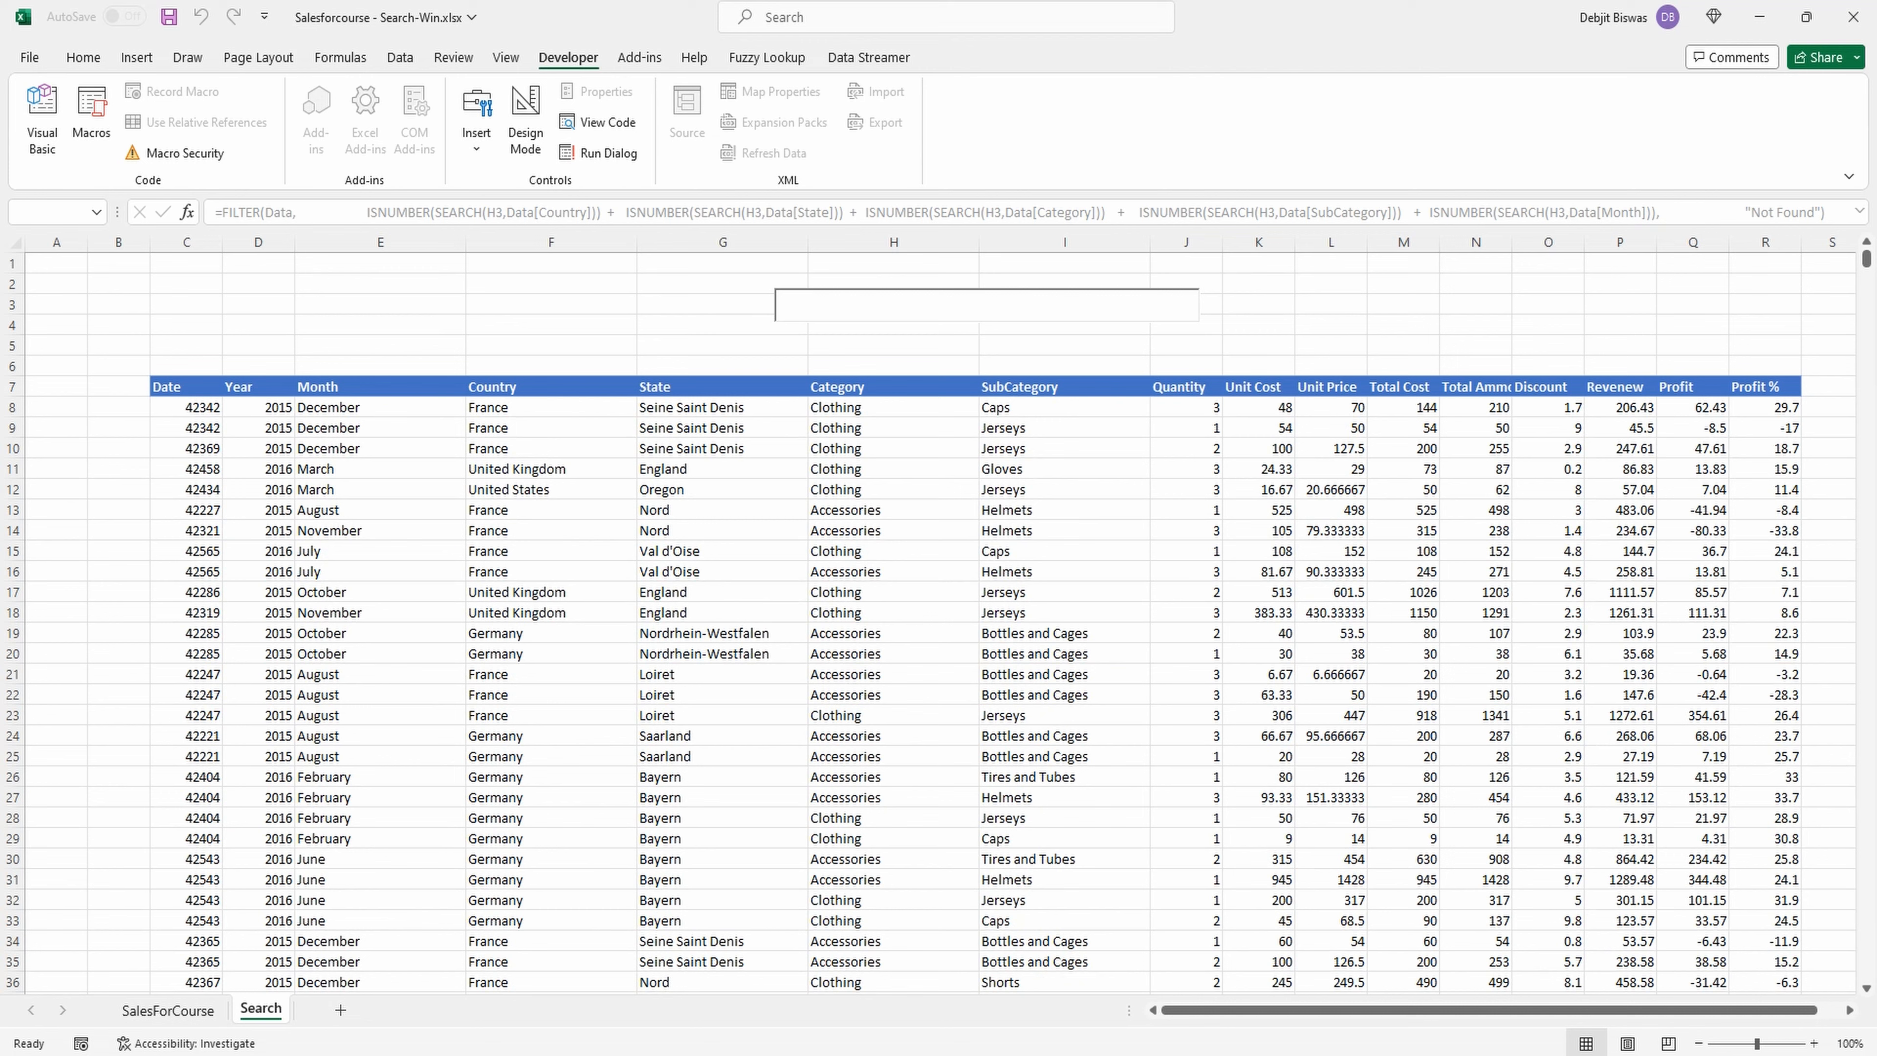
type("Fra")
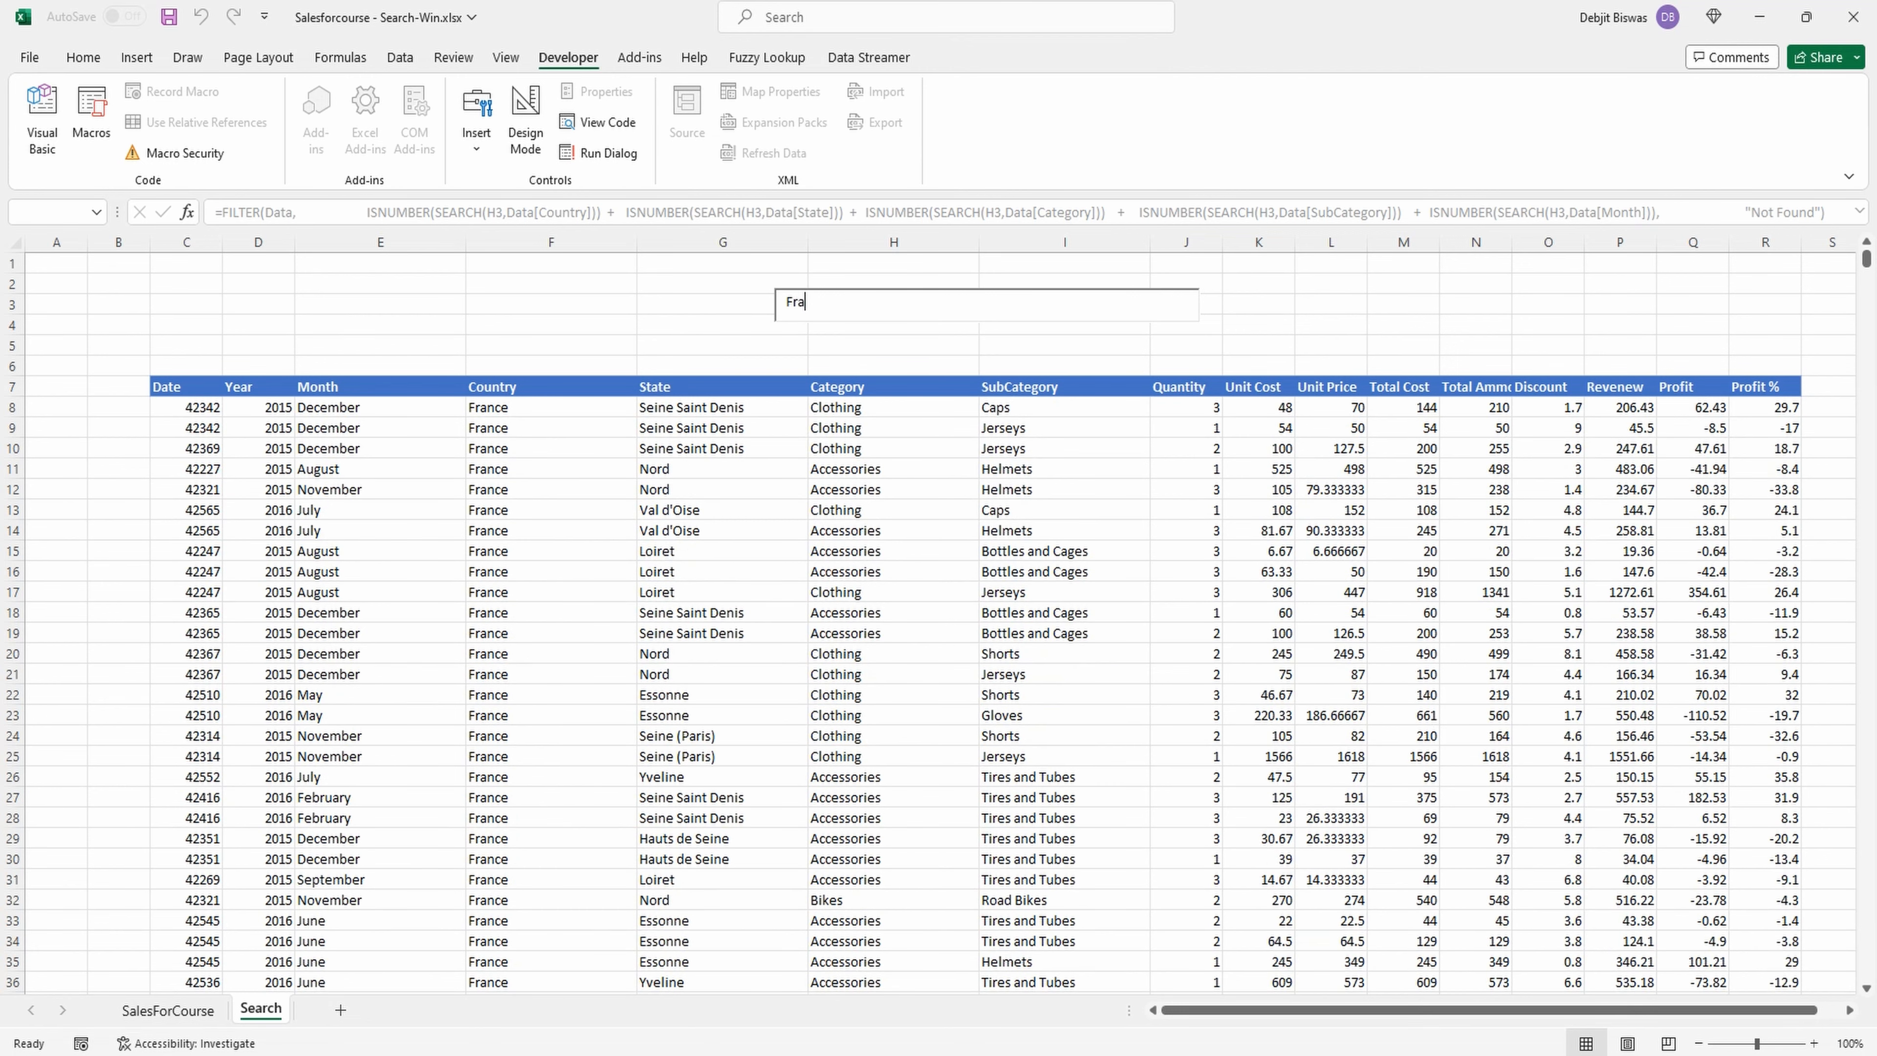
key("BackSpace")
key("BackSpace")
key("BackSpace")
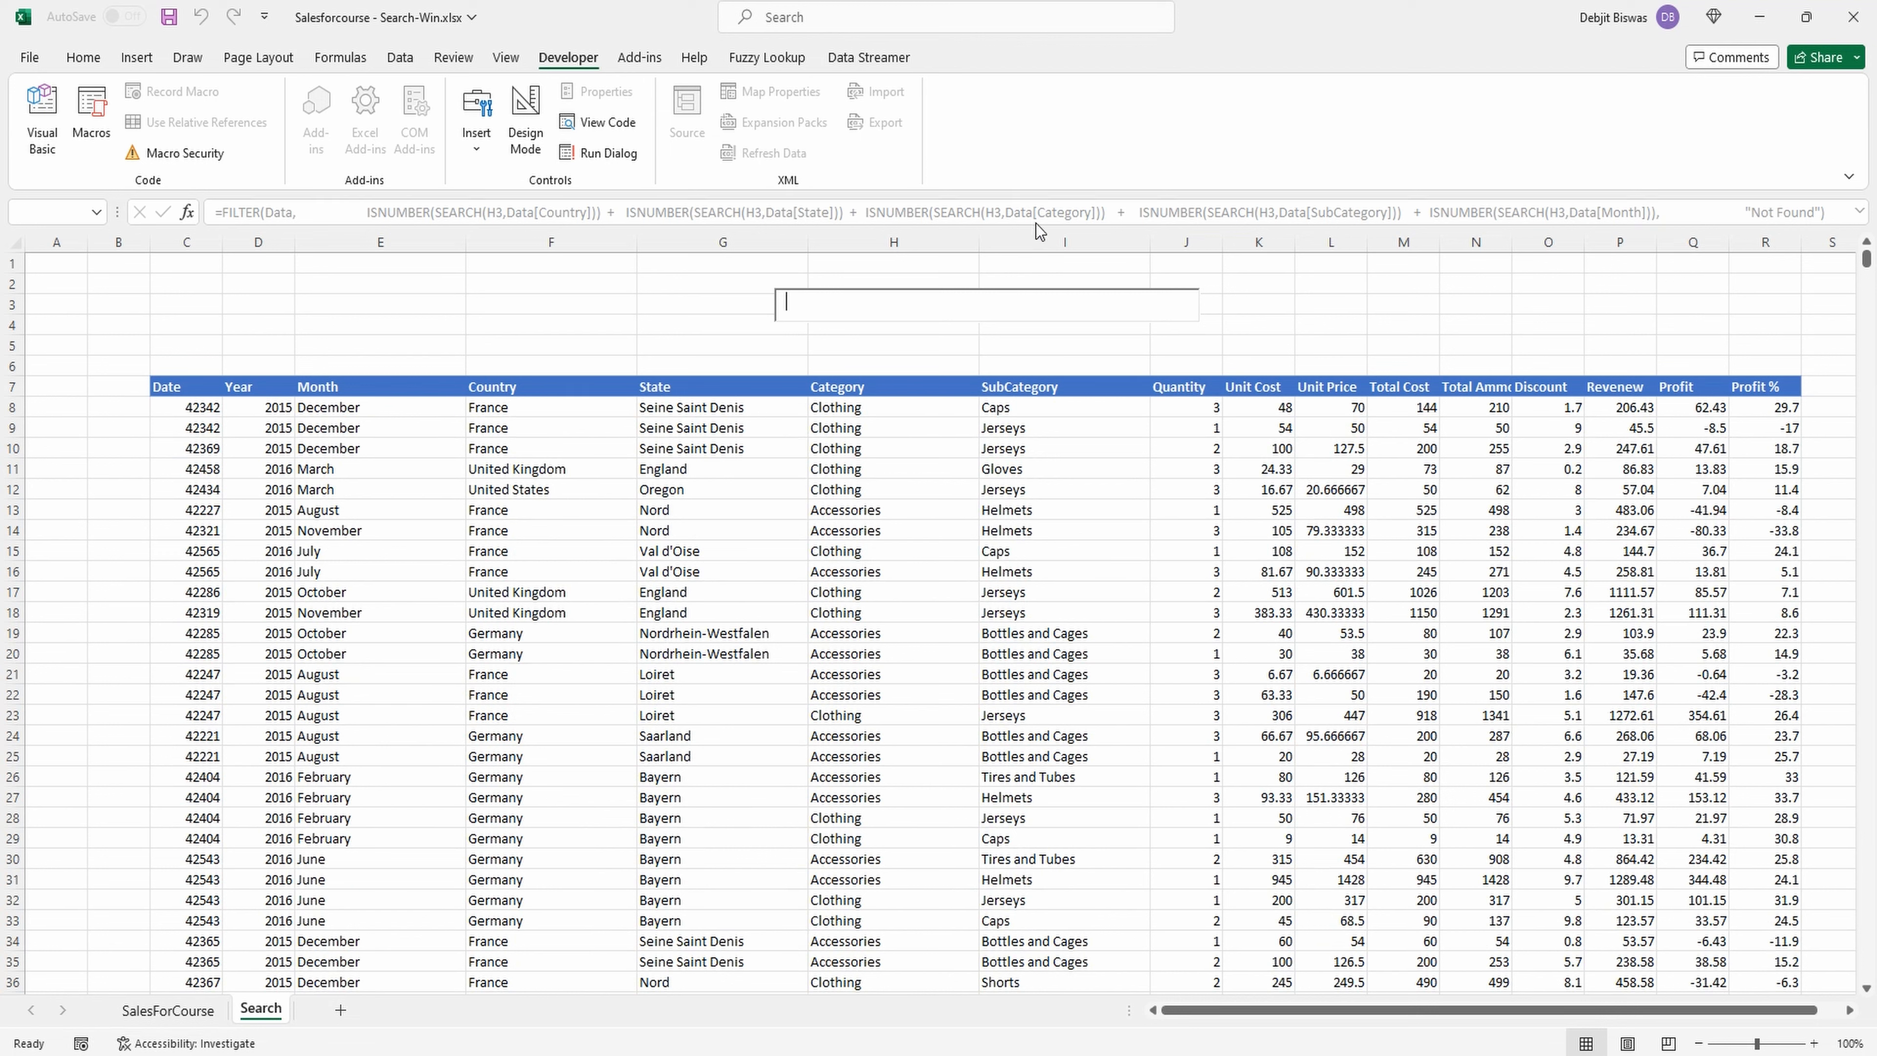
Remove the extra spaces between the arguments of the FILTER formula in C8.
left_click(167, 408)
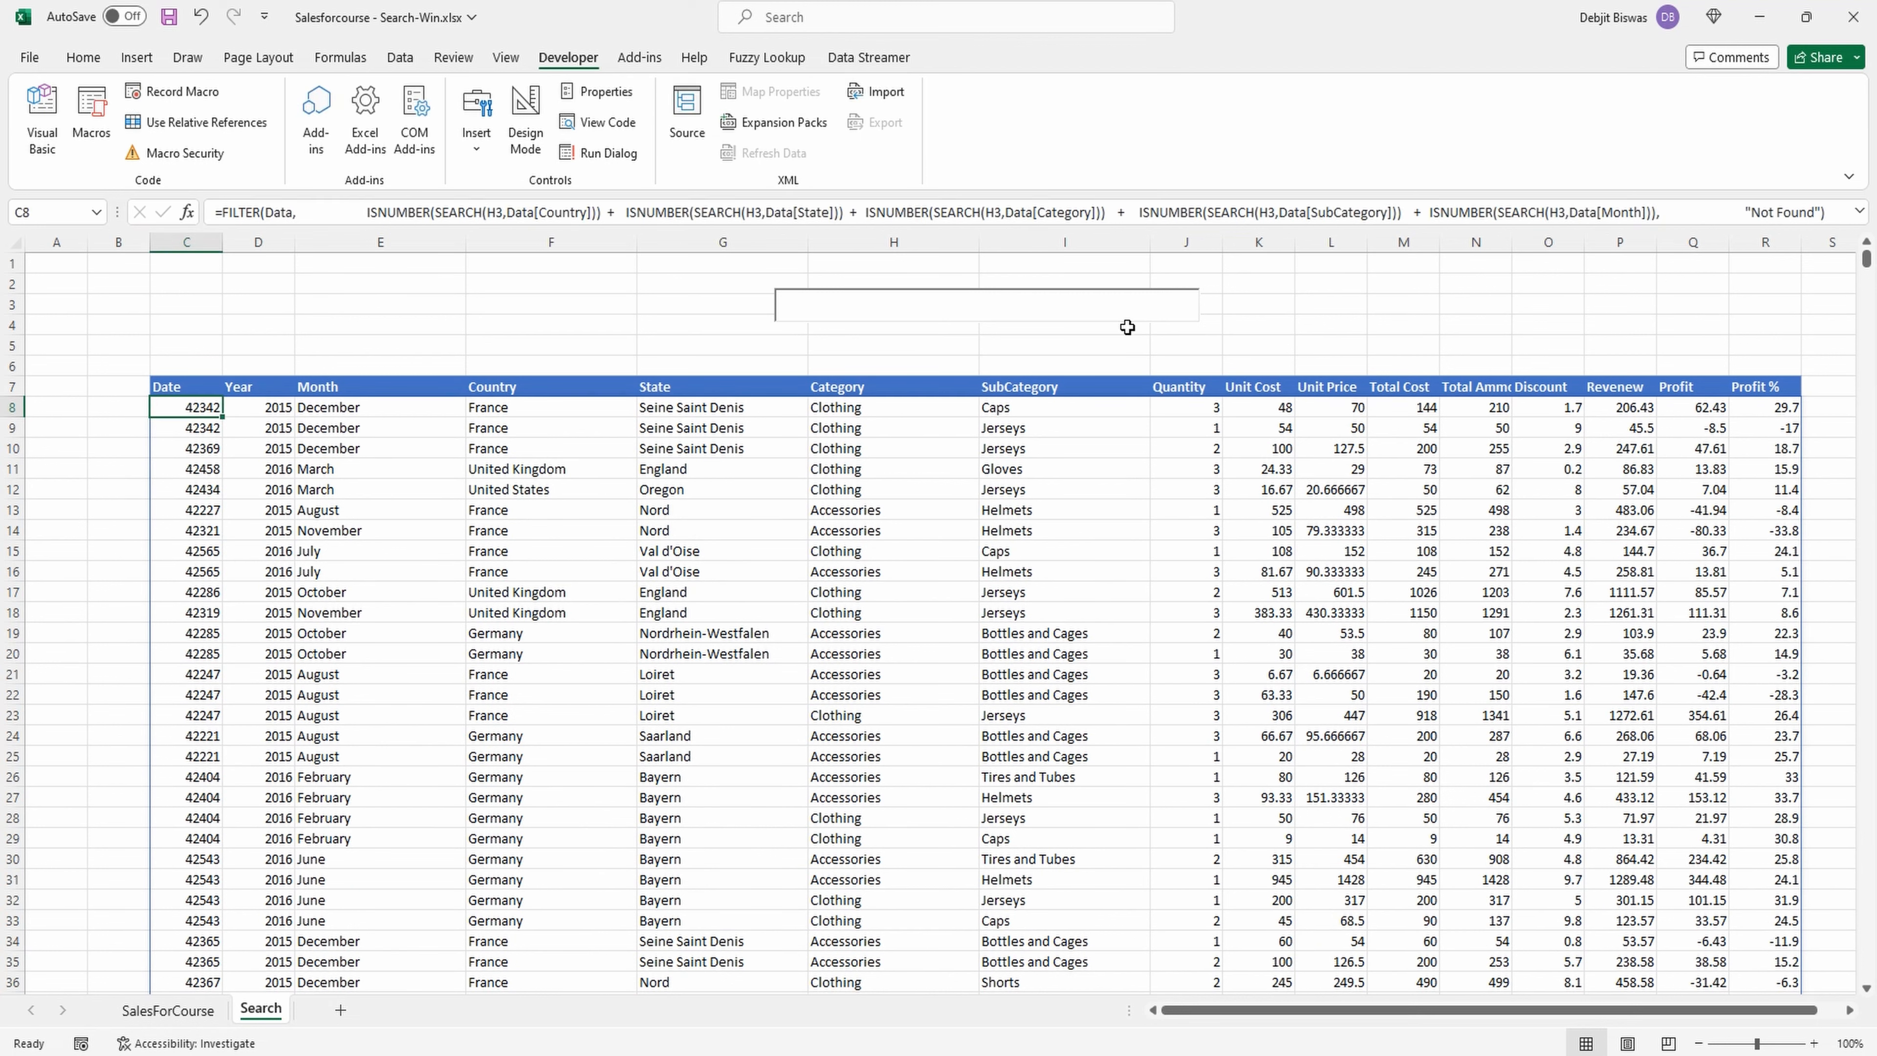
key("F2")
key("BackSpace")
key("BackSpace")
key("BackSpace")
key("BackSpace")
key("BackSpace")
key("BackSpace")
key("BackSpace")
key("BackSpace")
key("BackSpace")
key("BackSpace")
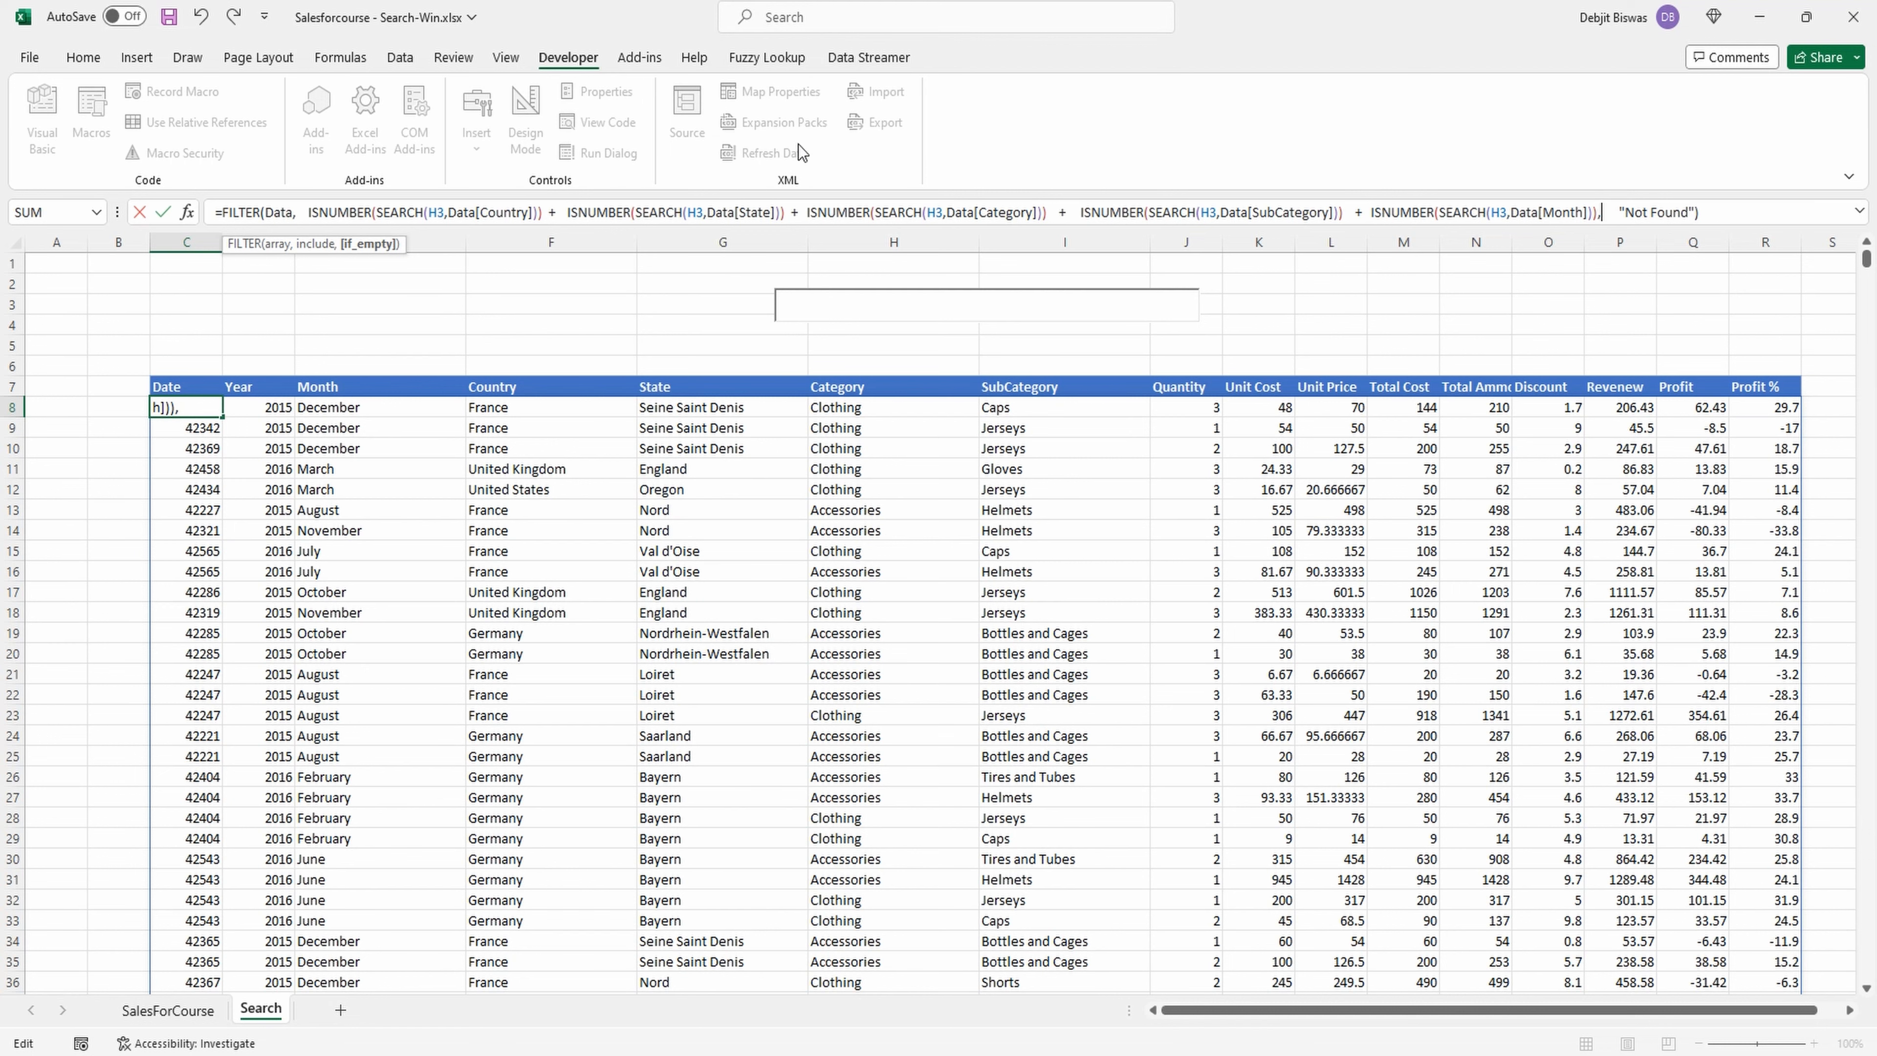
Place an IF function with the logical test LEN(H3)>0 in front of the FILTER function.
left_click(222, 211)
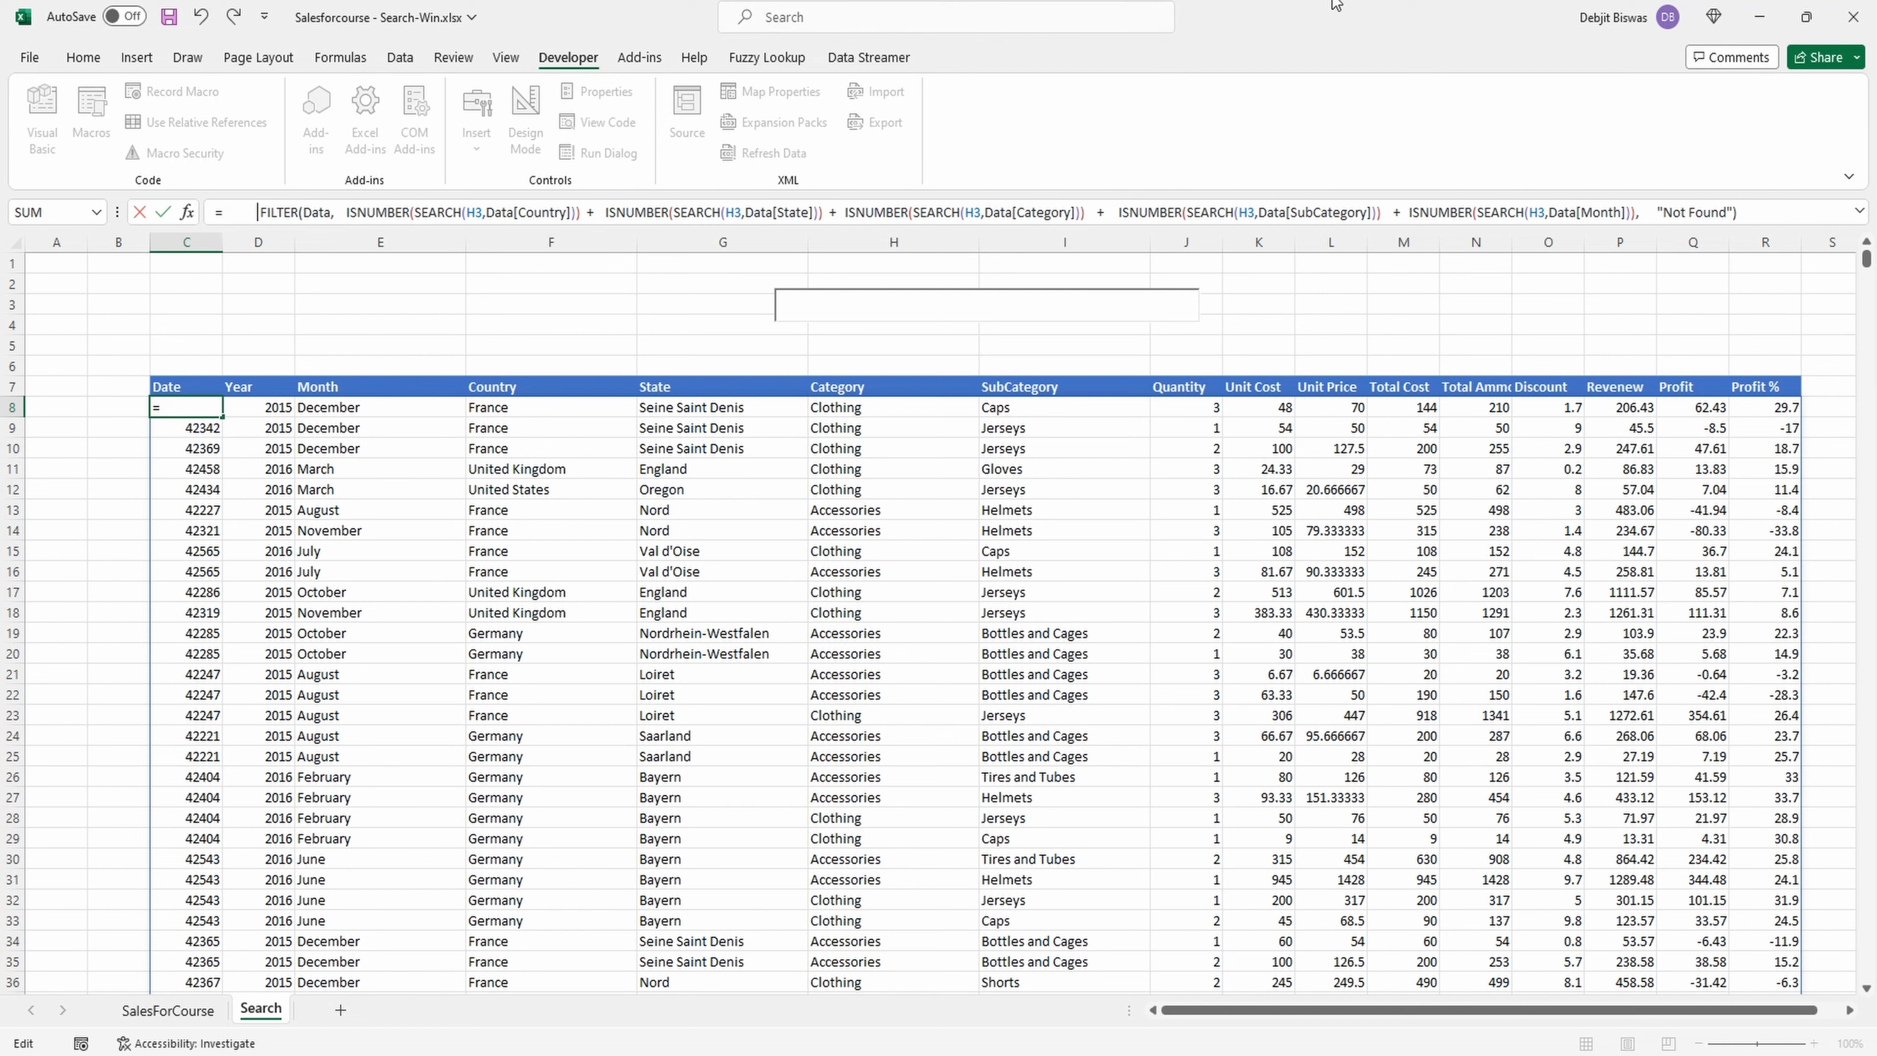
key("Left")
key("Left")
key("Left")
key("Left")
key("Left")
type("IF(")
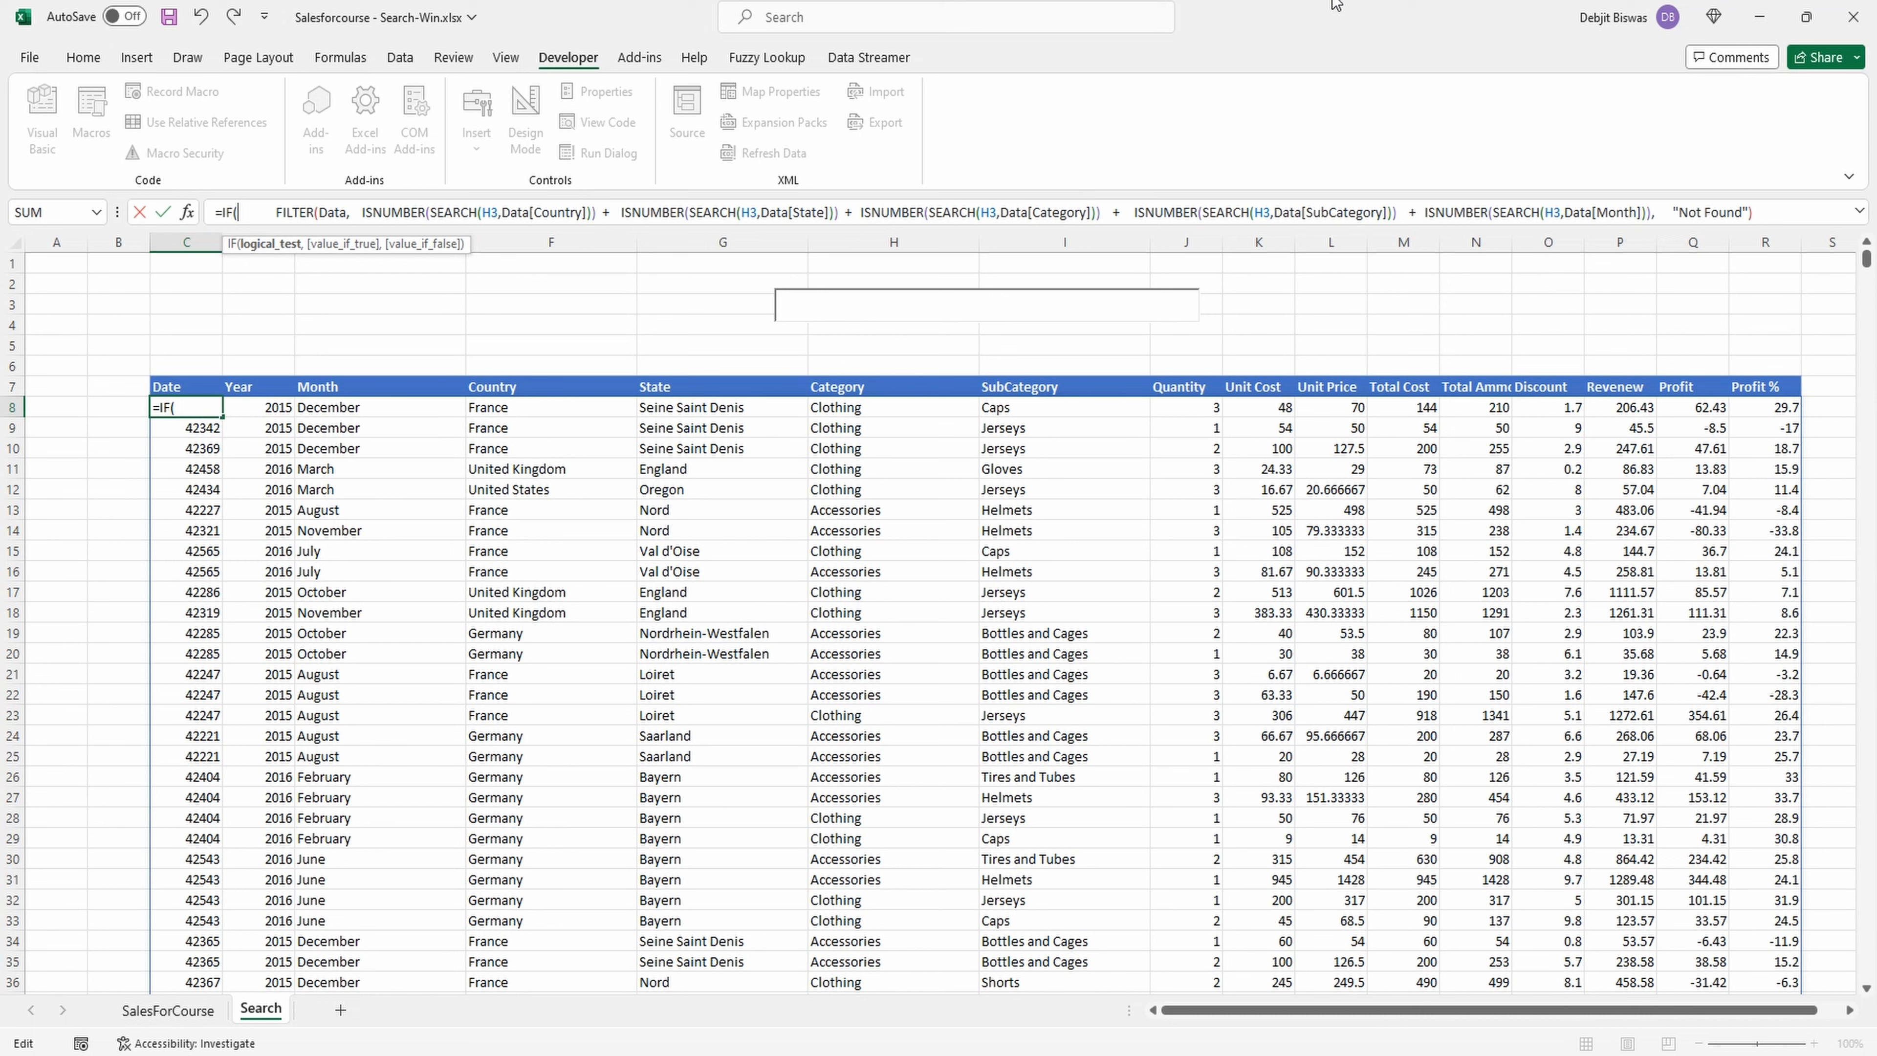
type("LEN(H3")
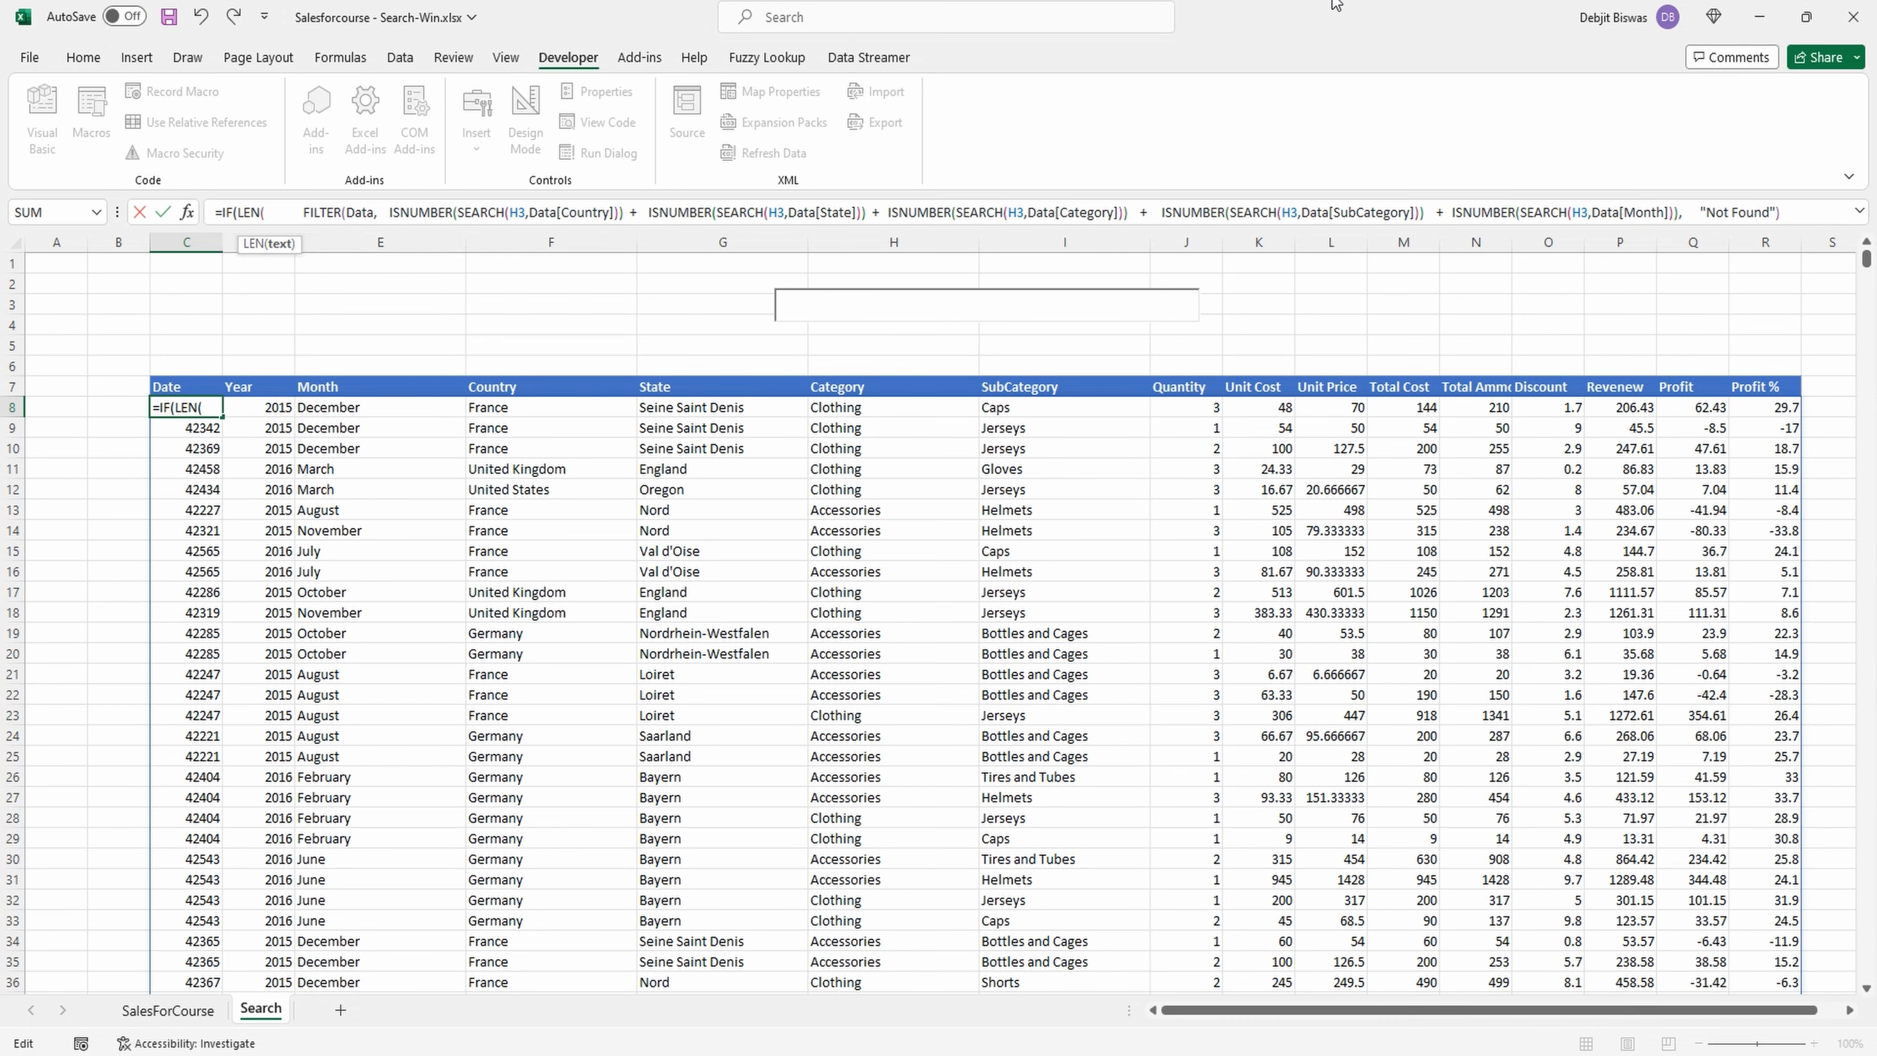
type(")>0,")
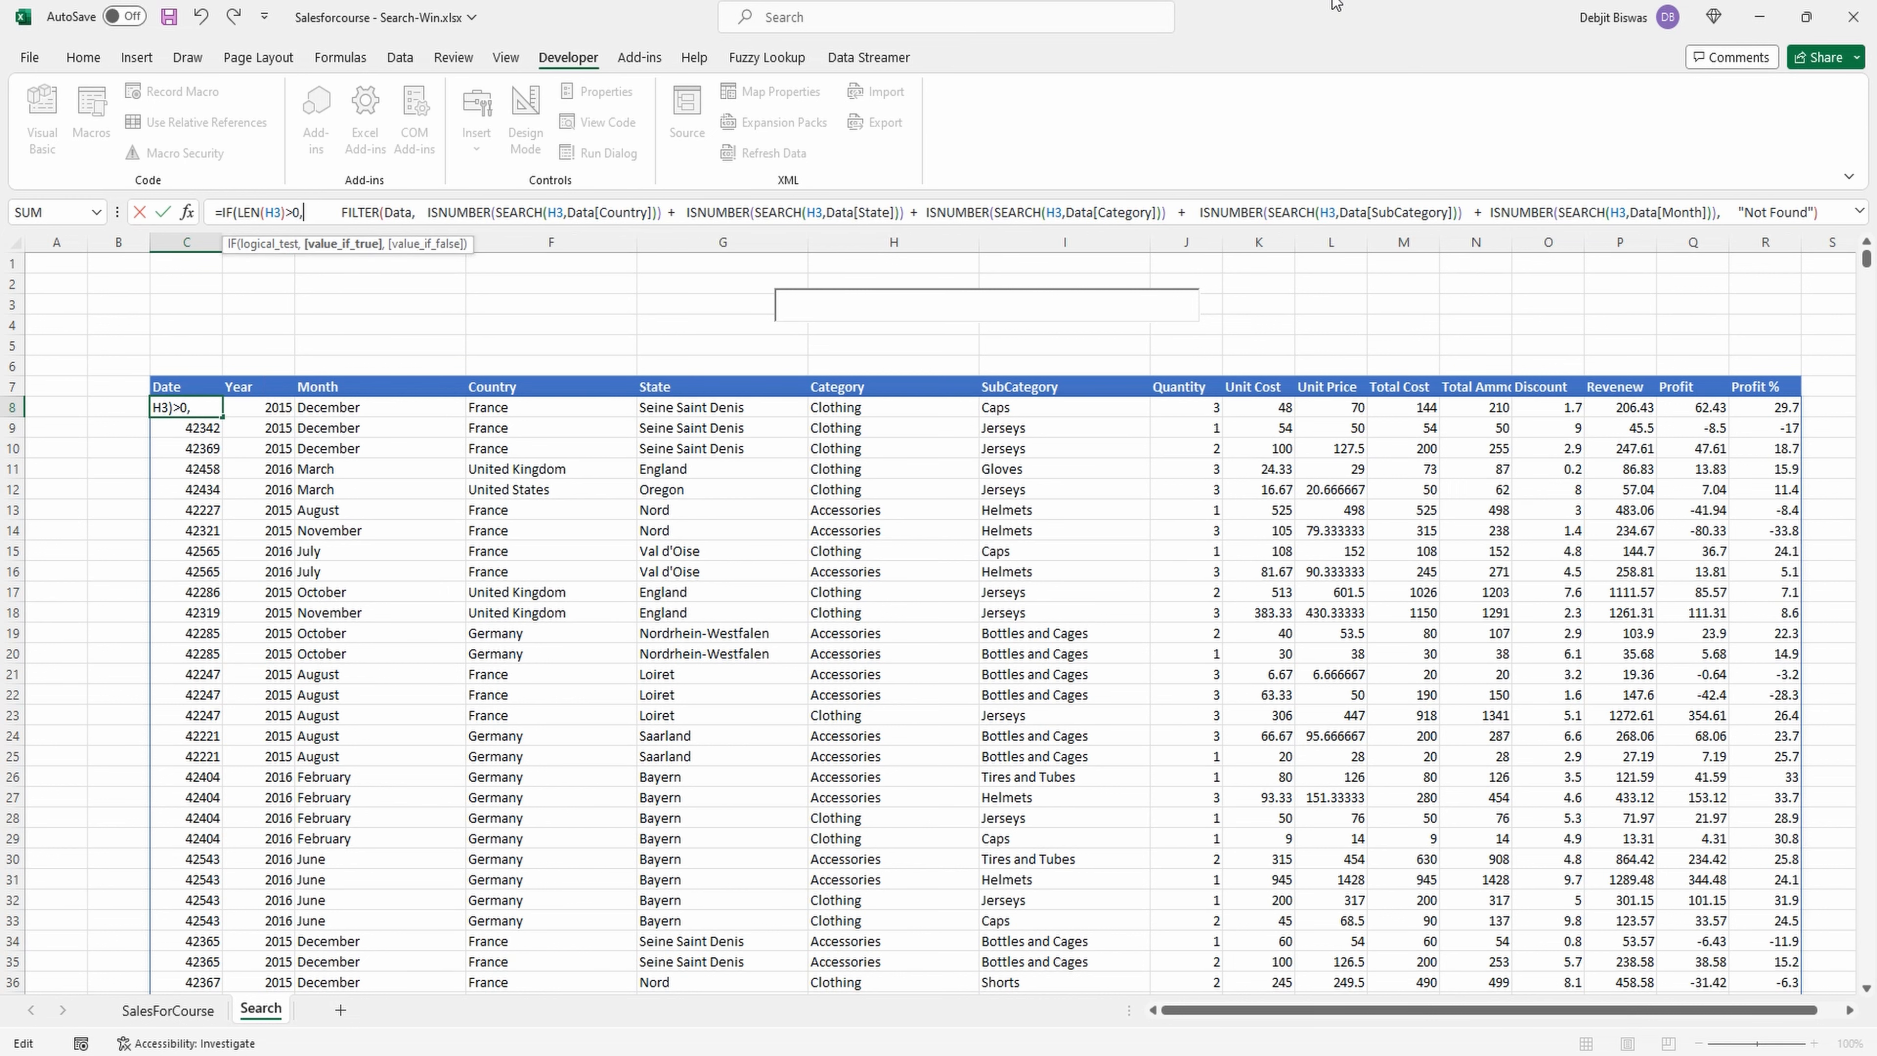
Add "Type the search string" as the IF function's false value and enter the completed formula in C8.
left_click_drag(779, 230, 784, 270)
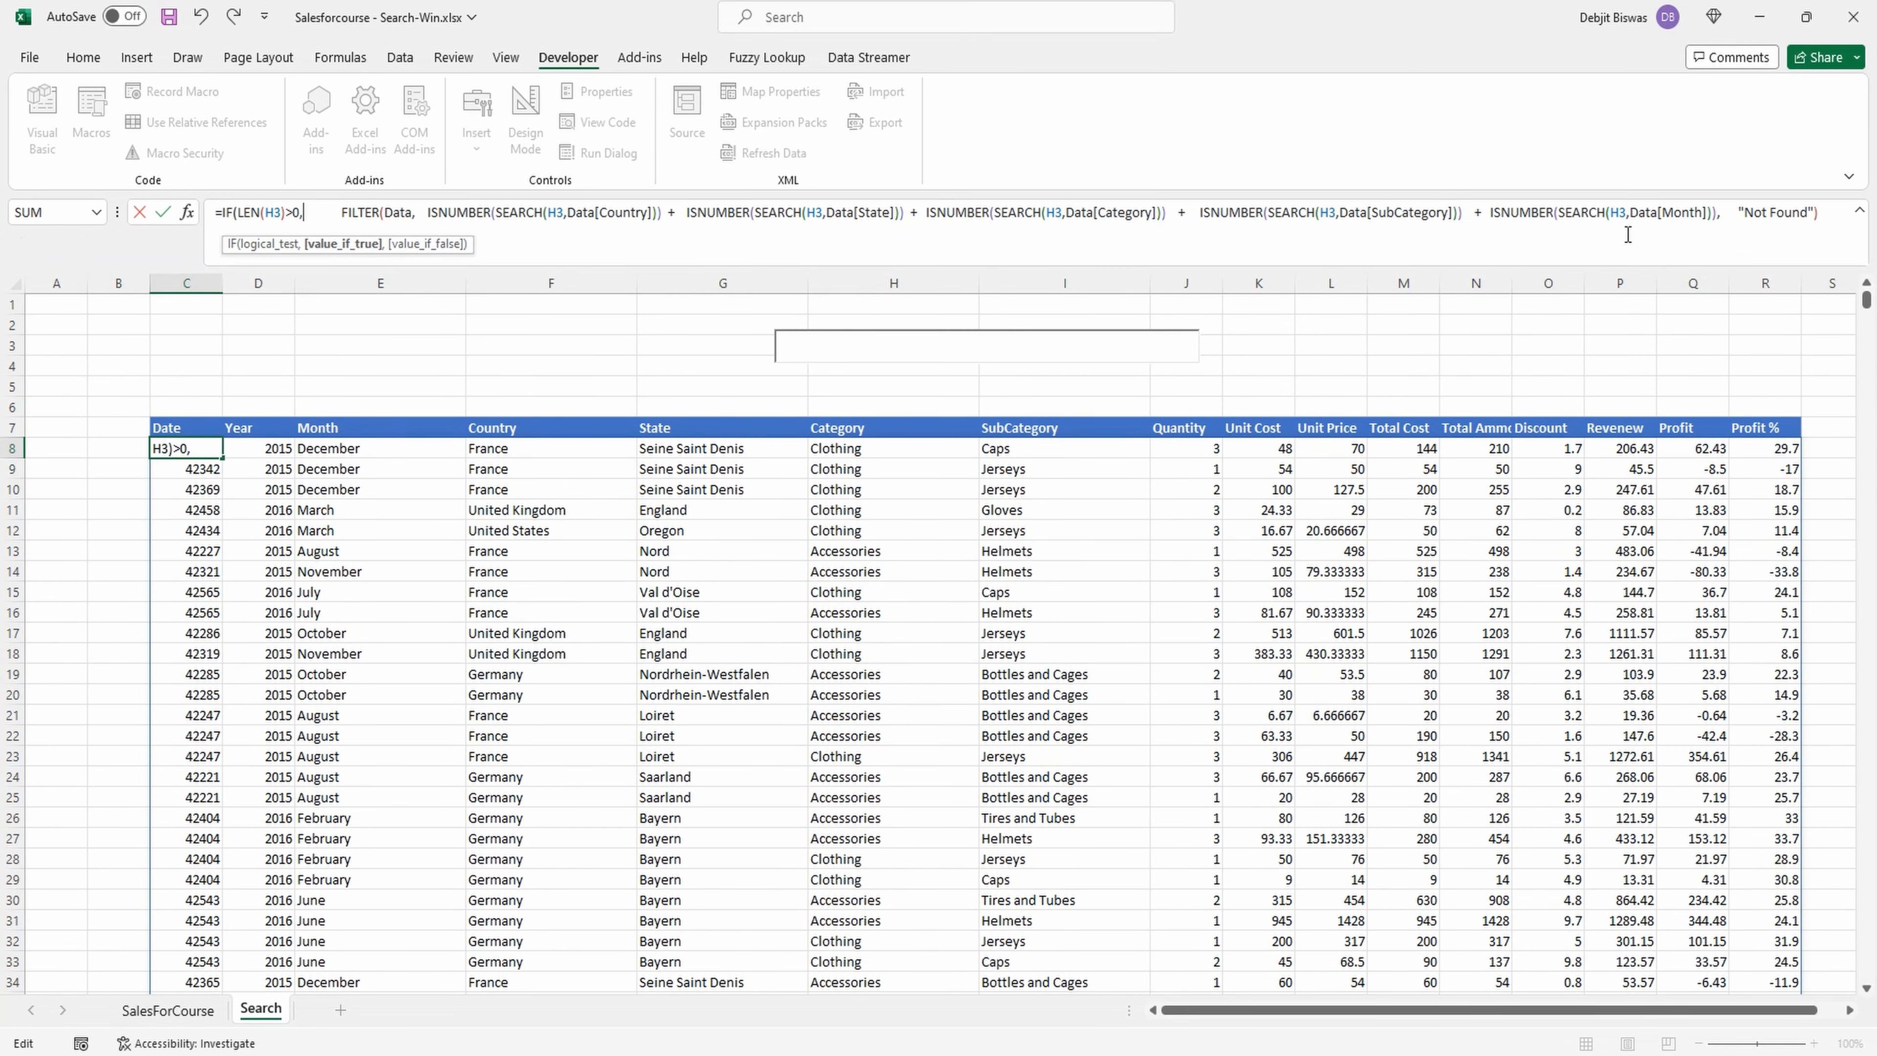
left_click(1827, 218)
type(",")
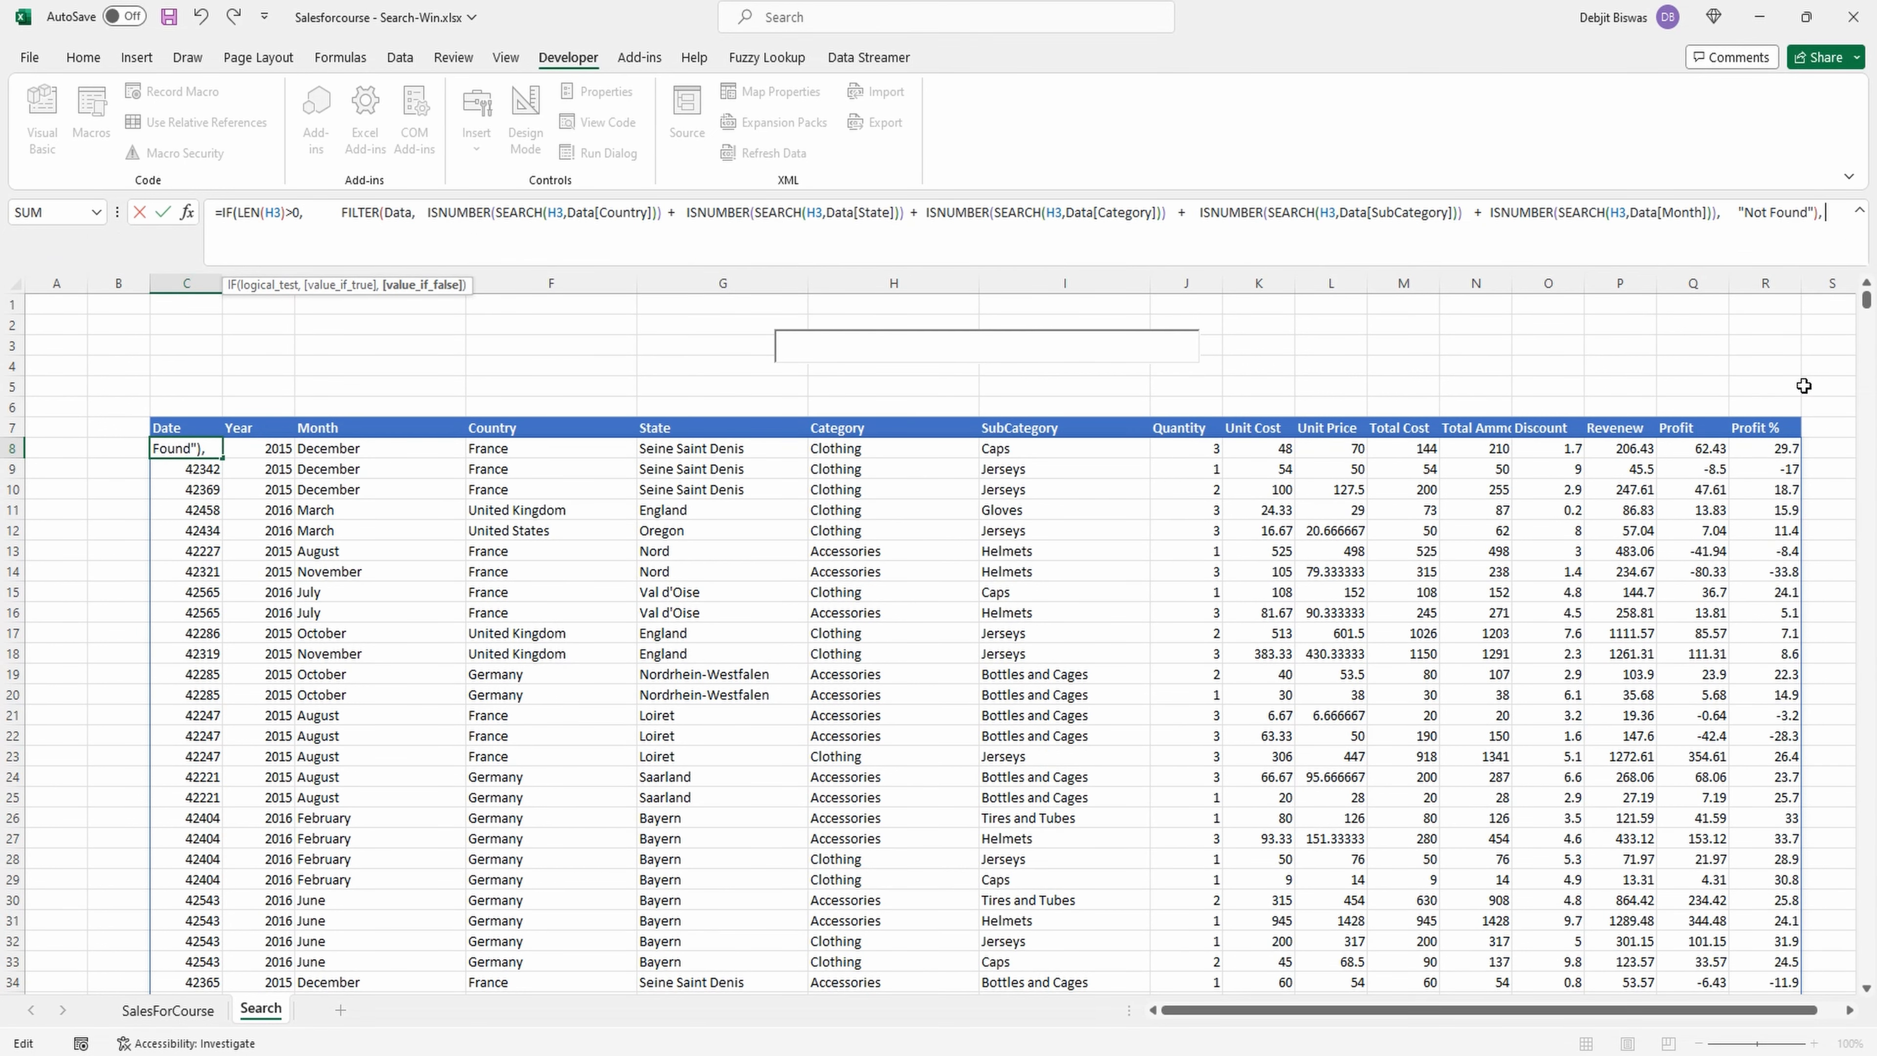
type(" \"Type the search string\")")
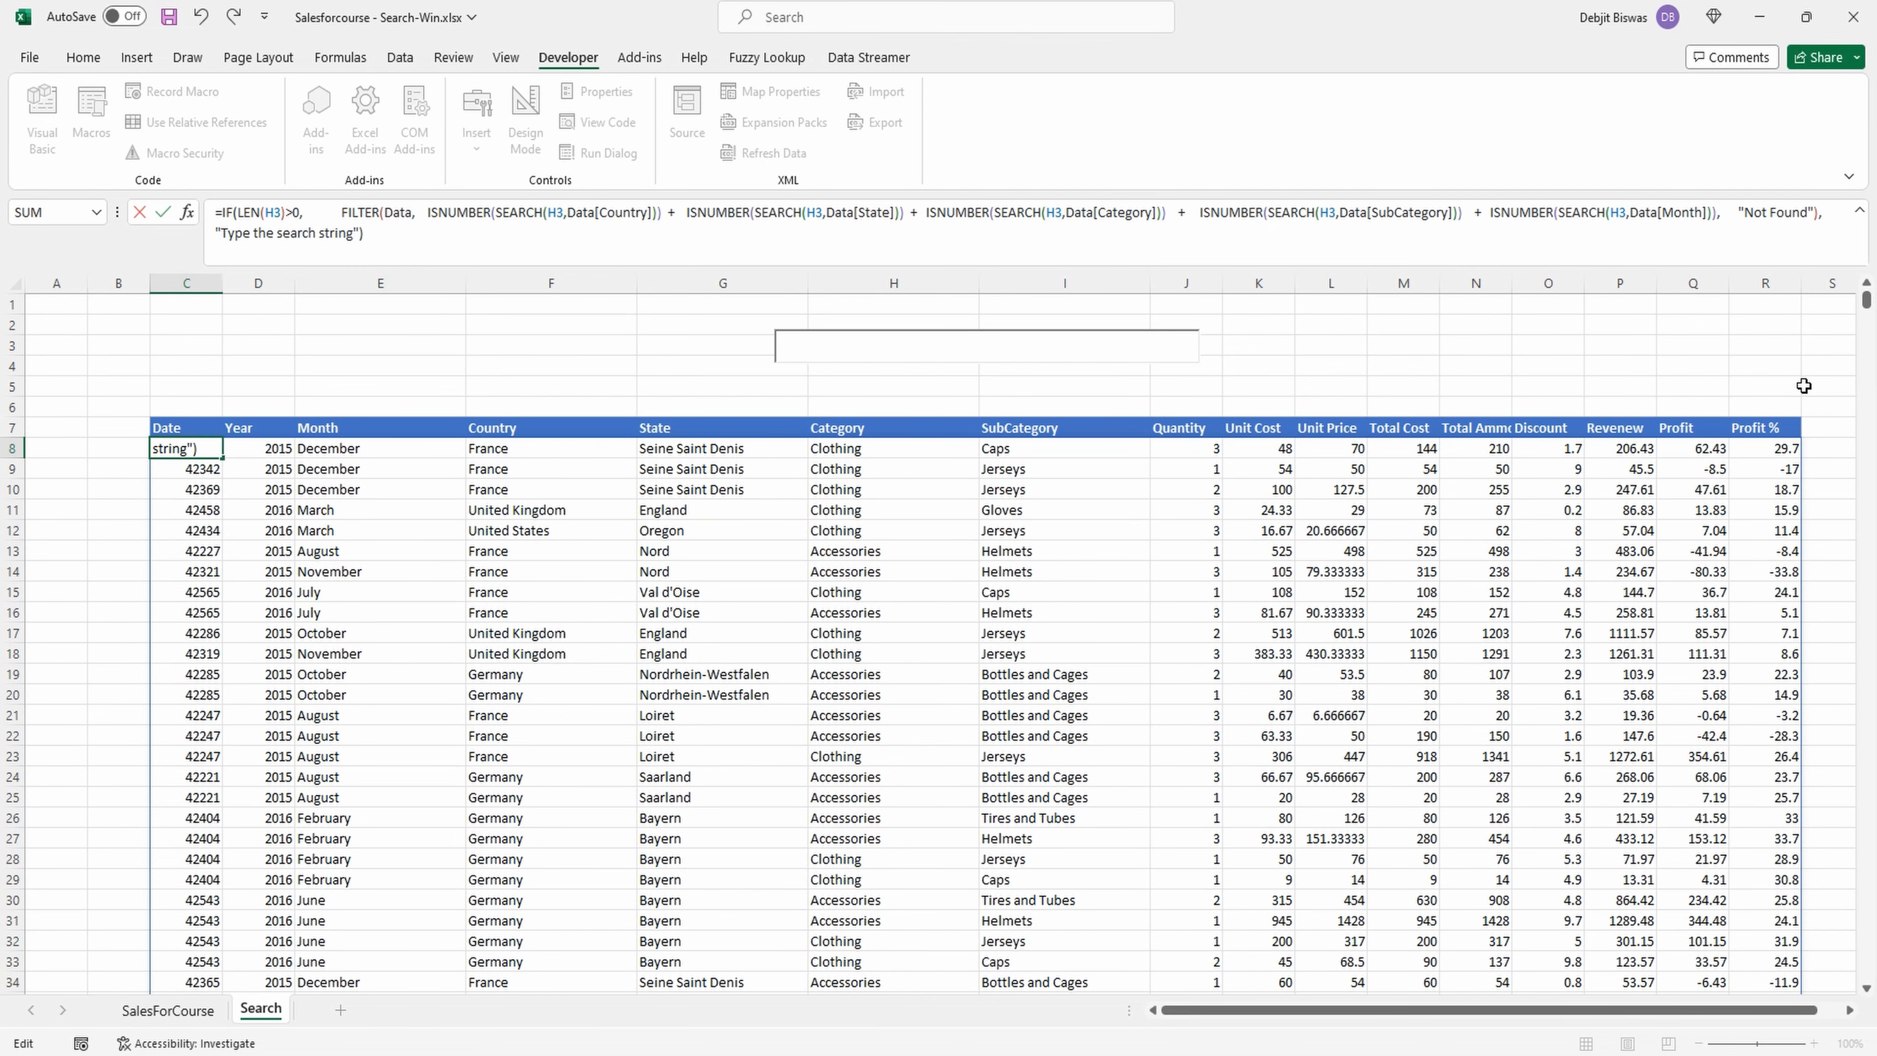
key("Return")
left_click(171, 449)
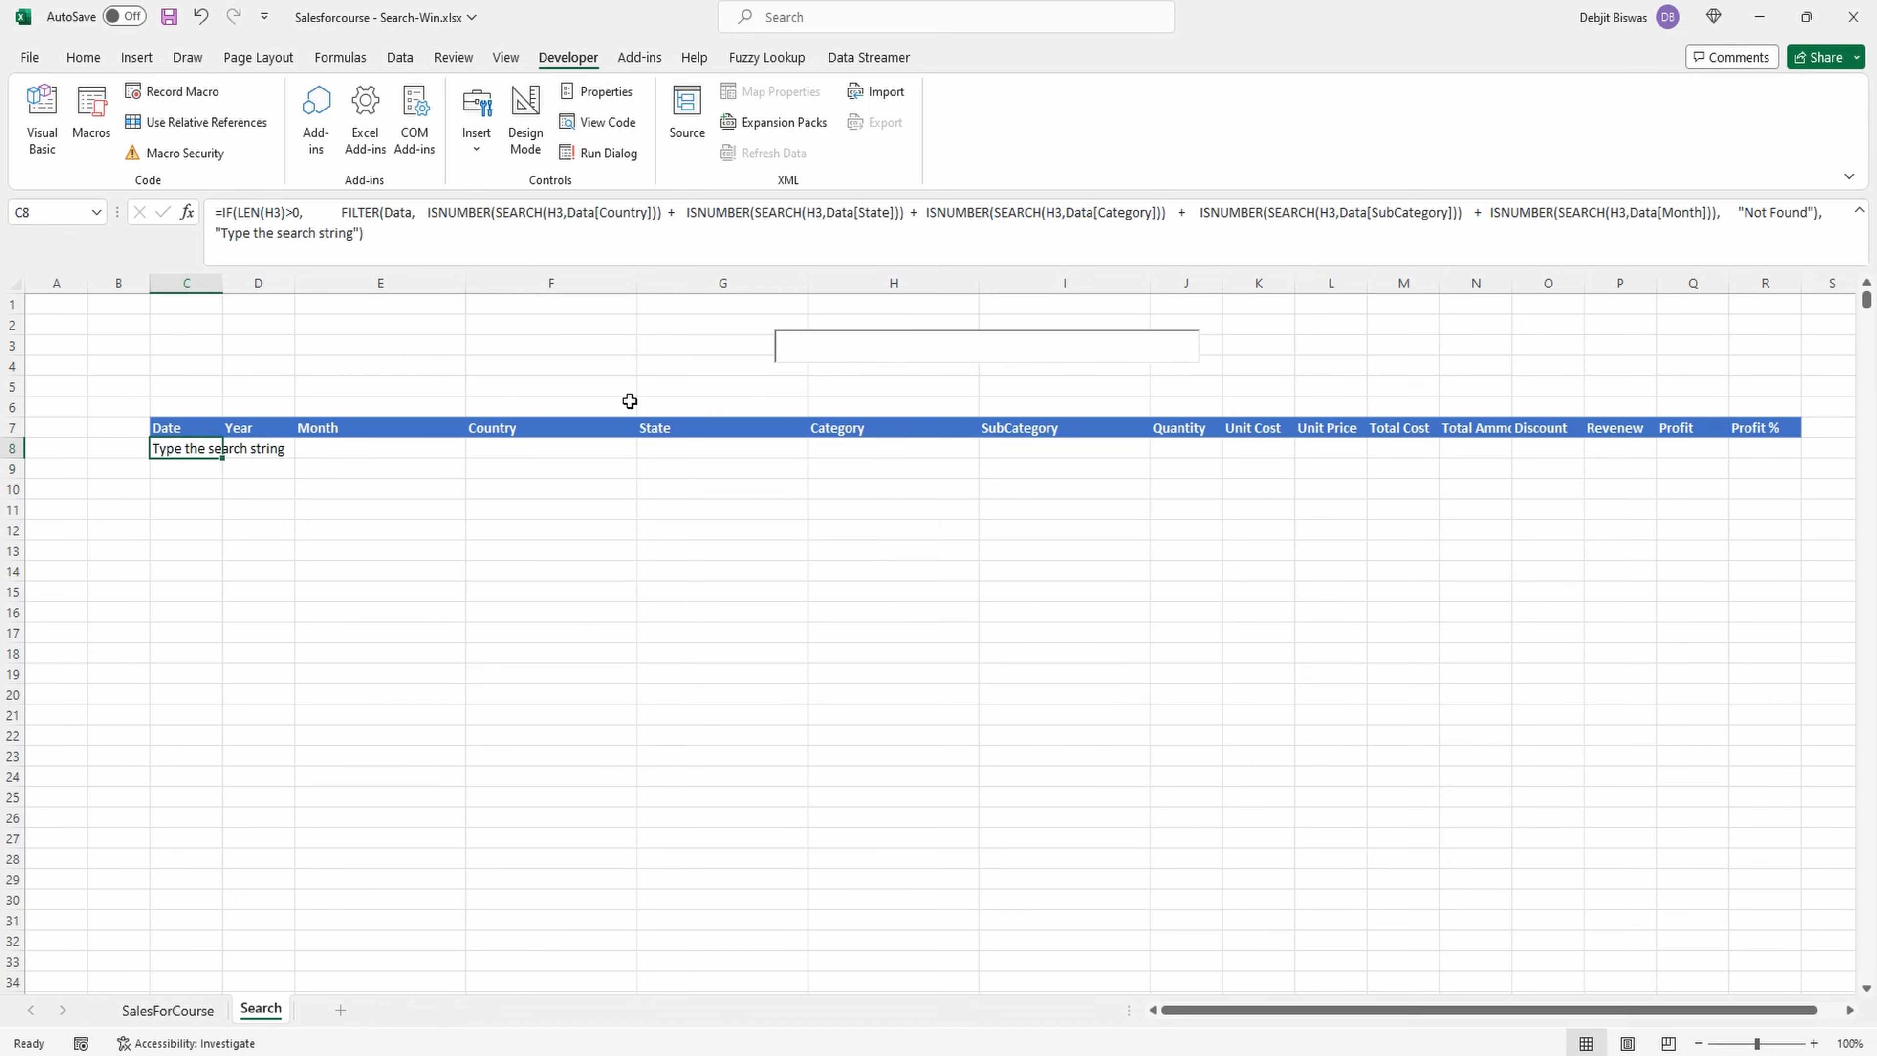
Test the search box with "germany", "saa" and "caps", and leave it empty.
left_click(917, 348)
type("ger")
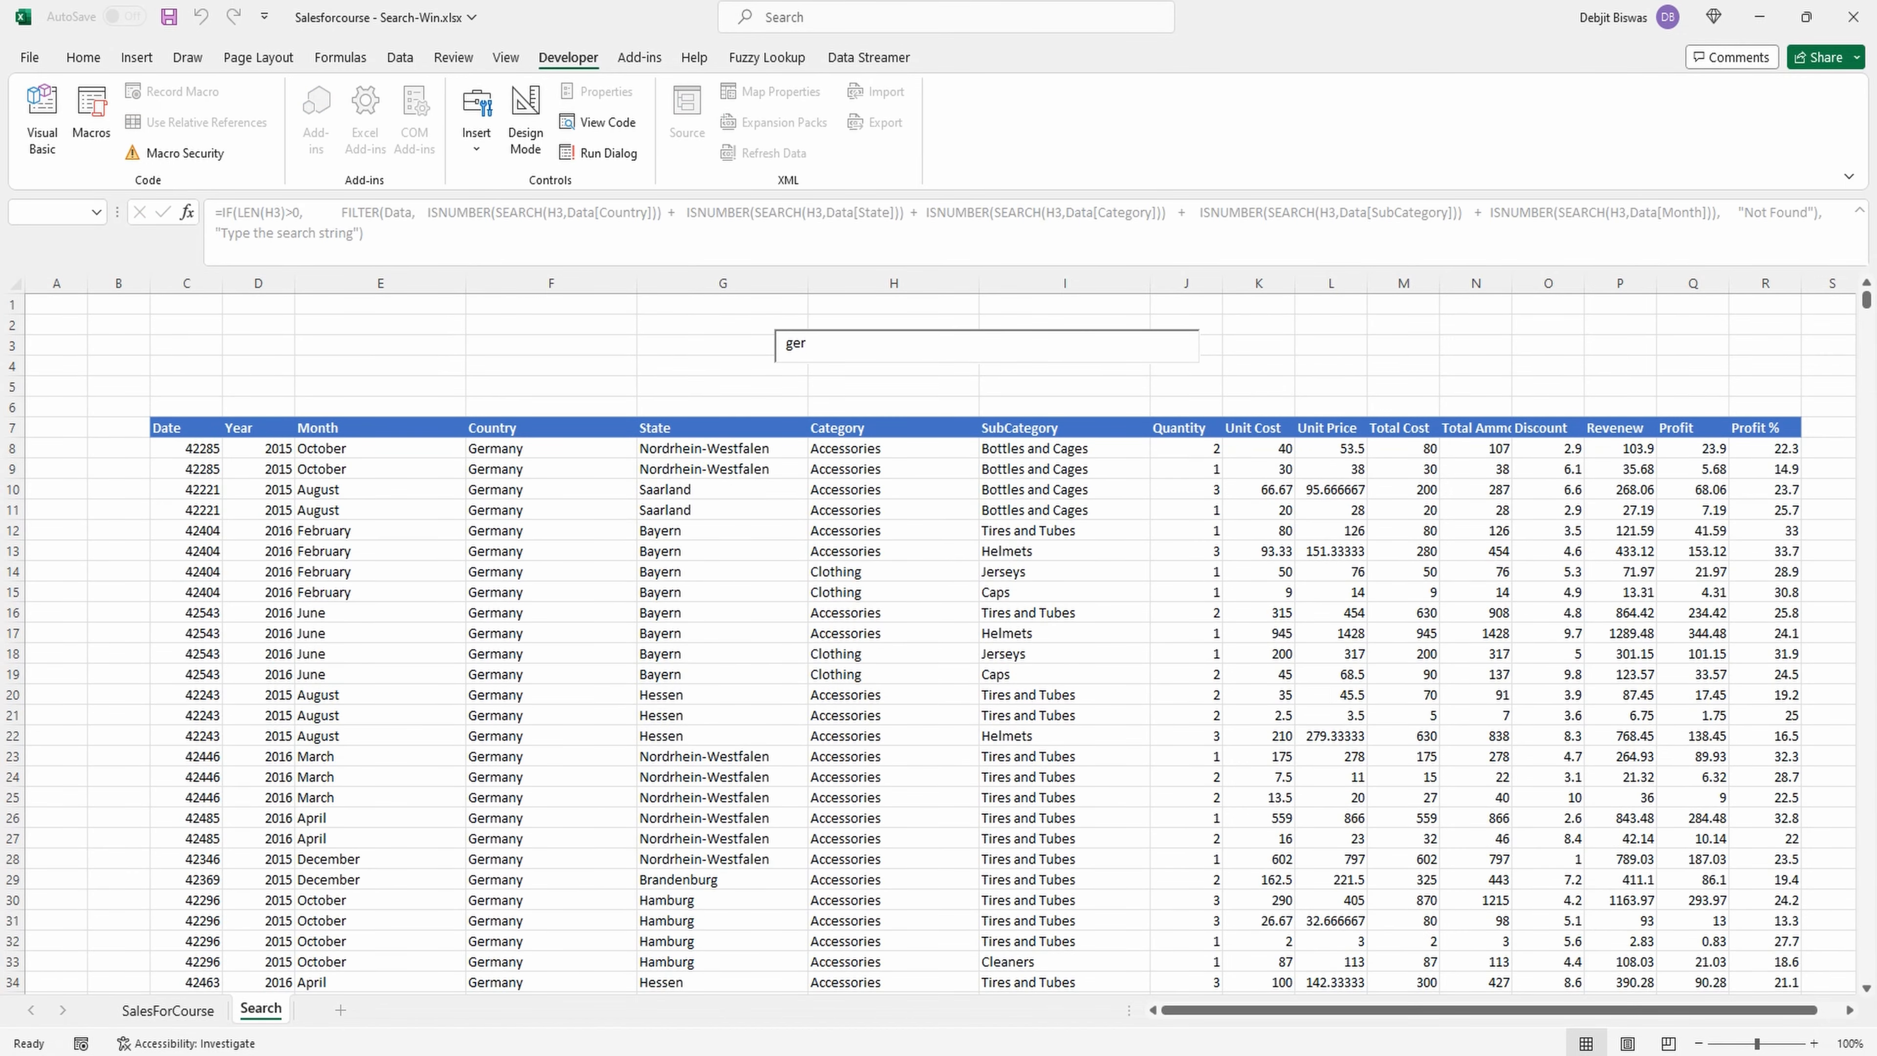
type("many")
key("BackSpace")
key("BackSpace")
key("BackSpace")
key("BackSpace")
key("BackSpace")
key("BackSpace")
key("BackSpace")
type("saa")
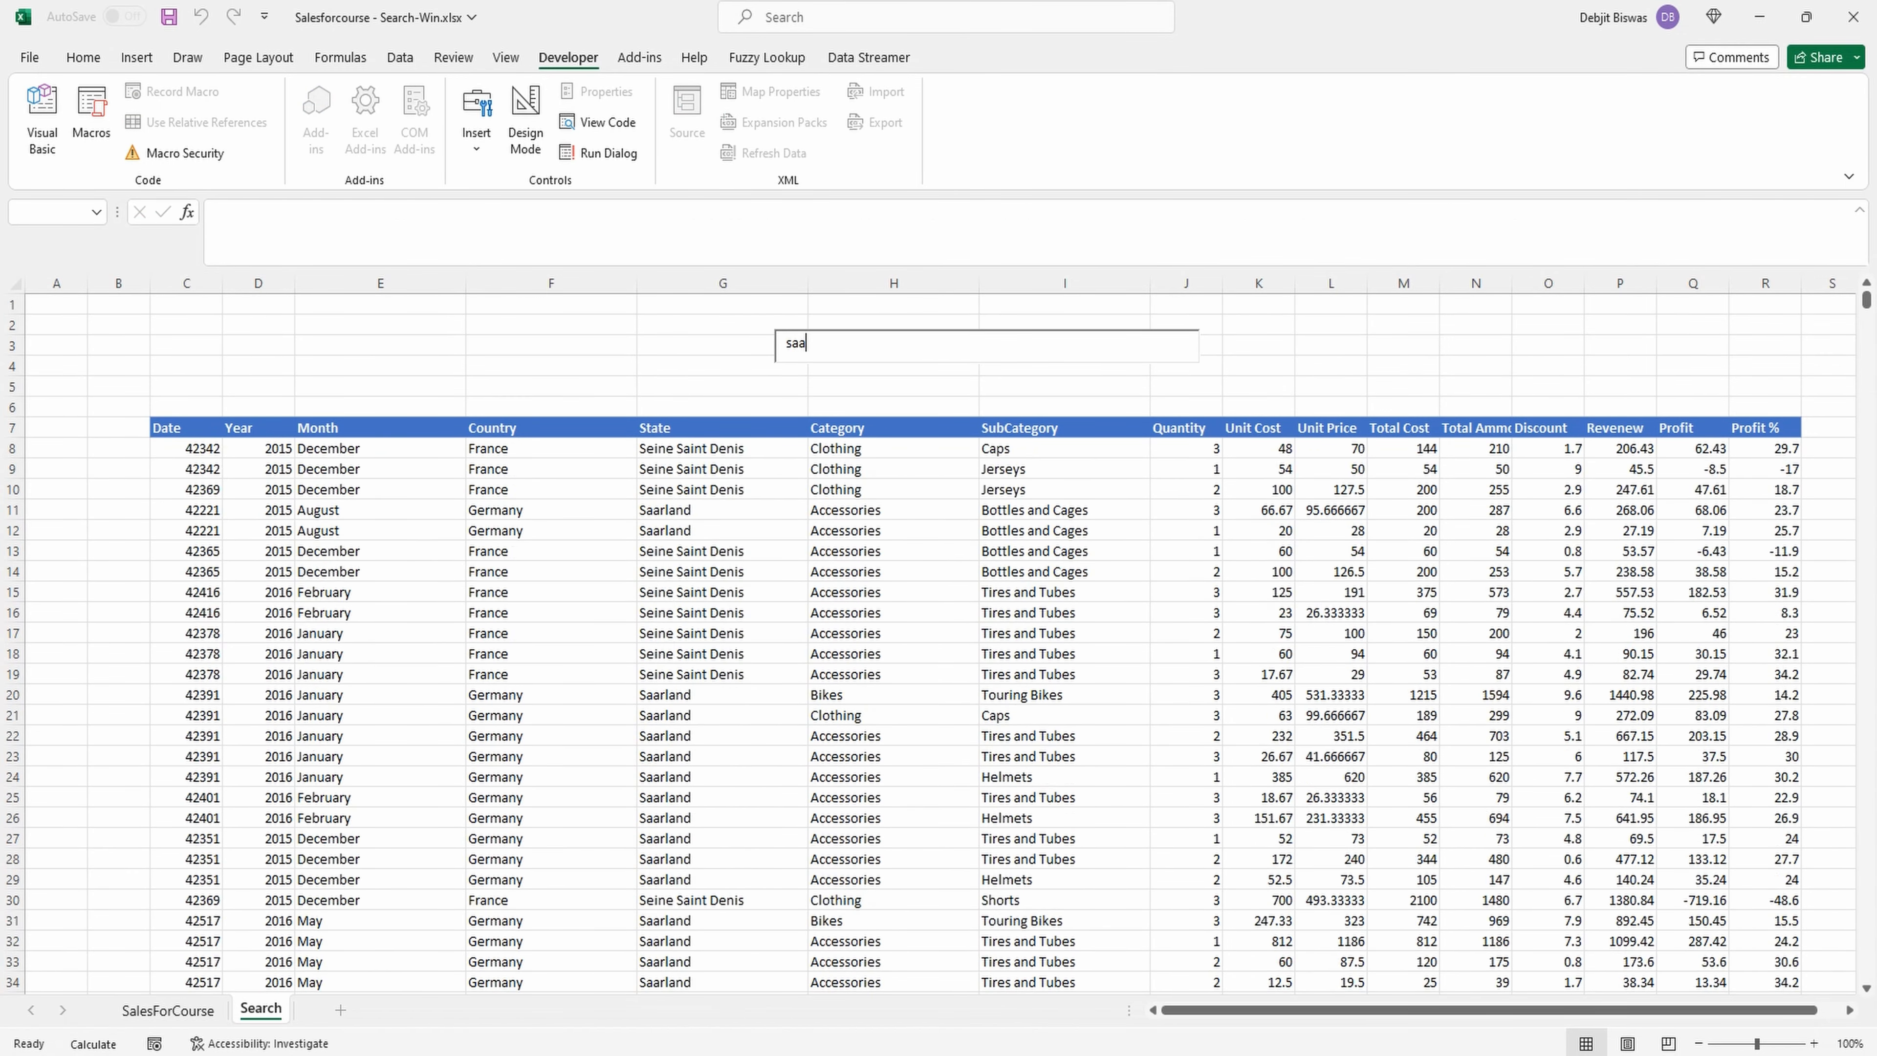
key("BackSpace")
key("BackSpace")
key("BackSpace")
type("caps")
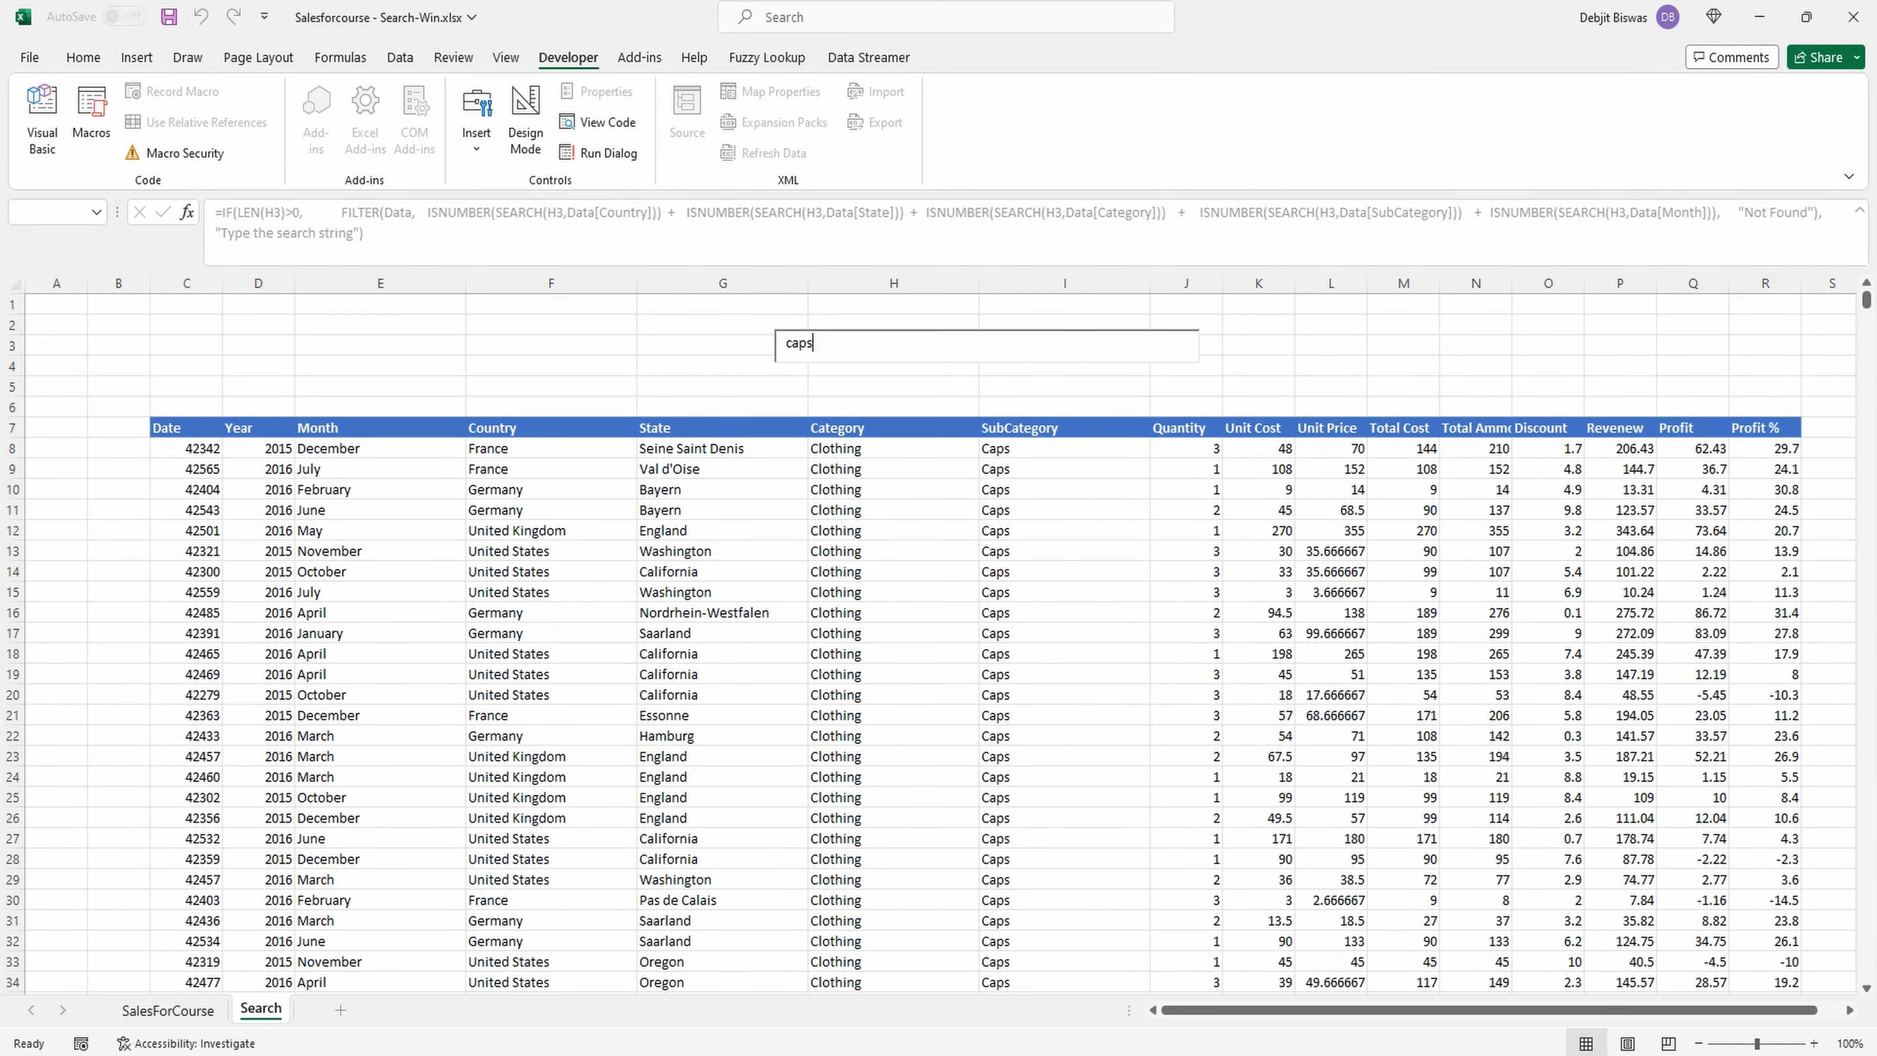
key("BackSpace")
key("BackSpace")
key("BackSpace")
key("BackSpace")
left_click(754, 329)
Draw a rounded rectangle about 5.26" wide and 0.49" high around the search box.
left_click(194, 60)
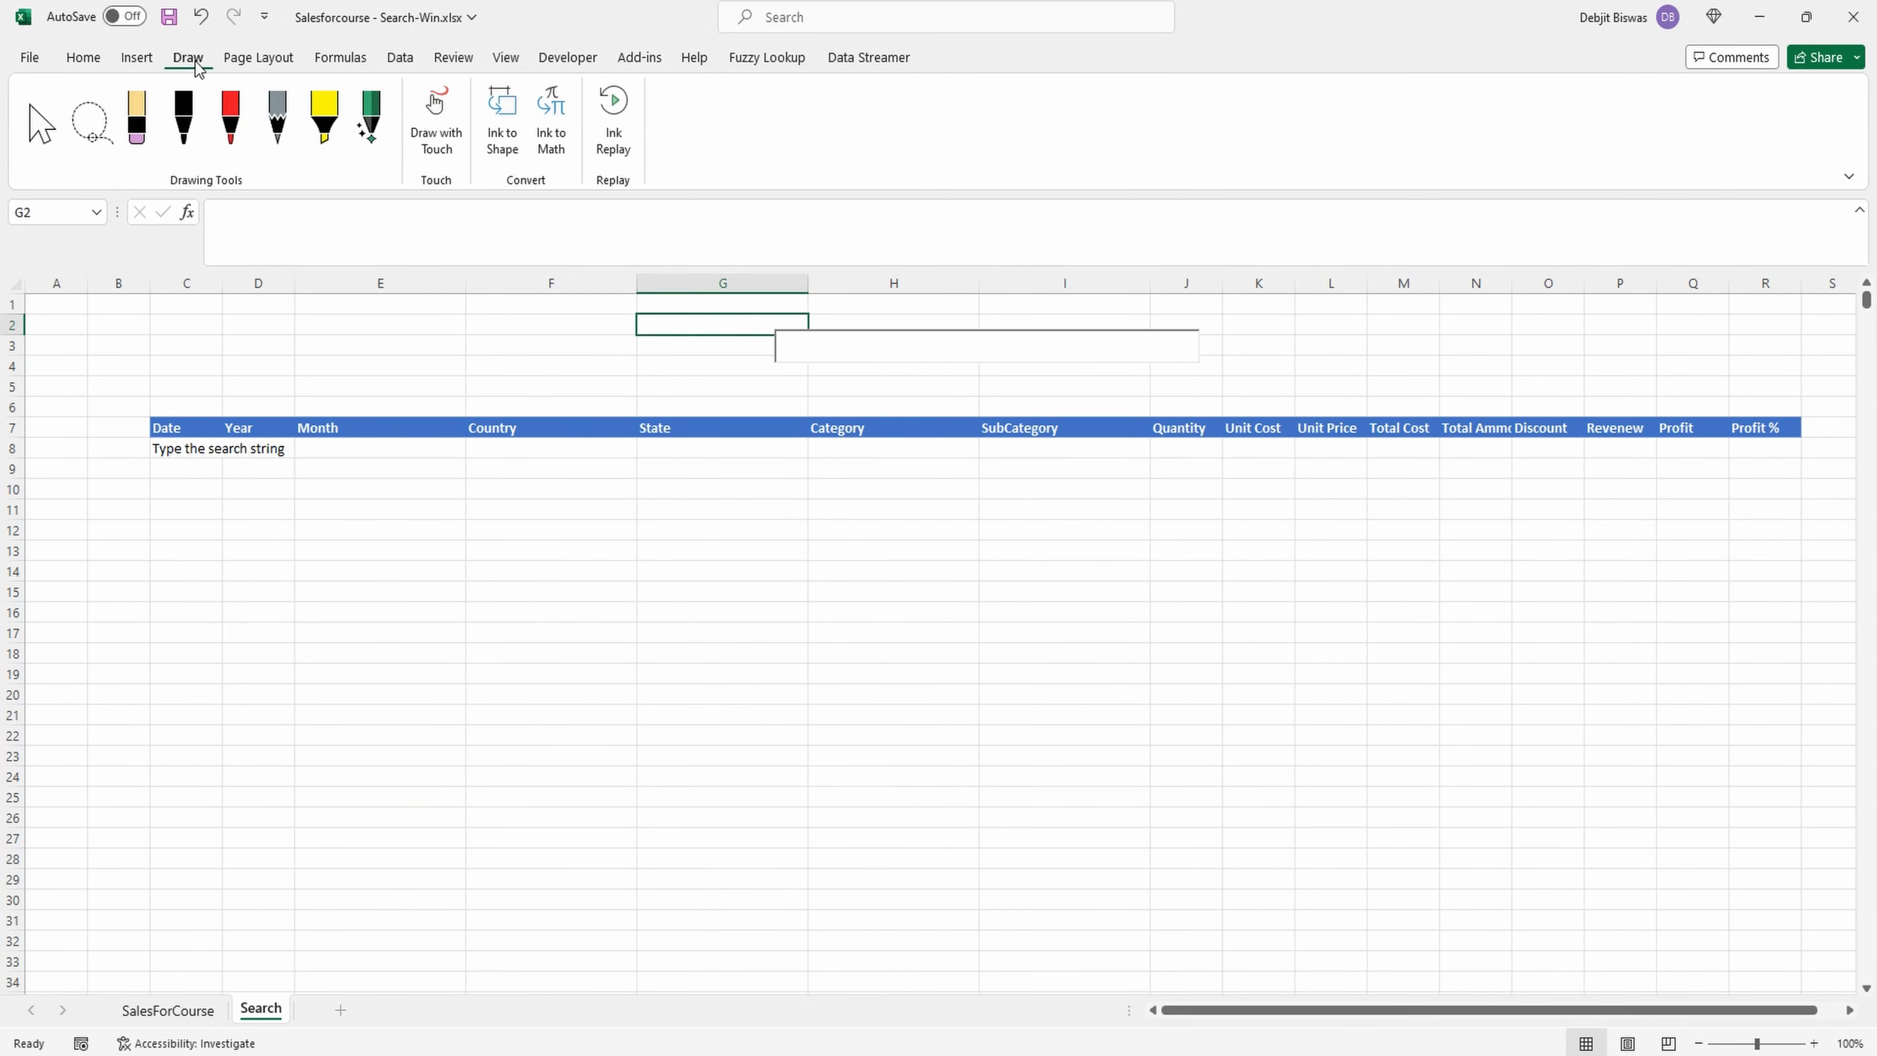
left_click(137, 57)
left_click(291, 119)
left_click(378, 215)
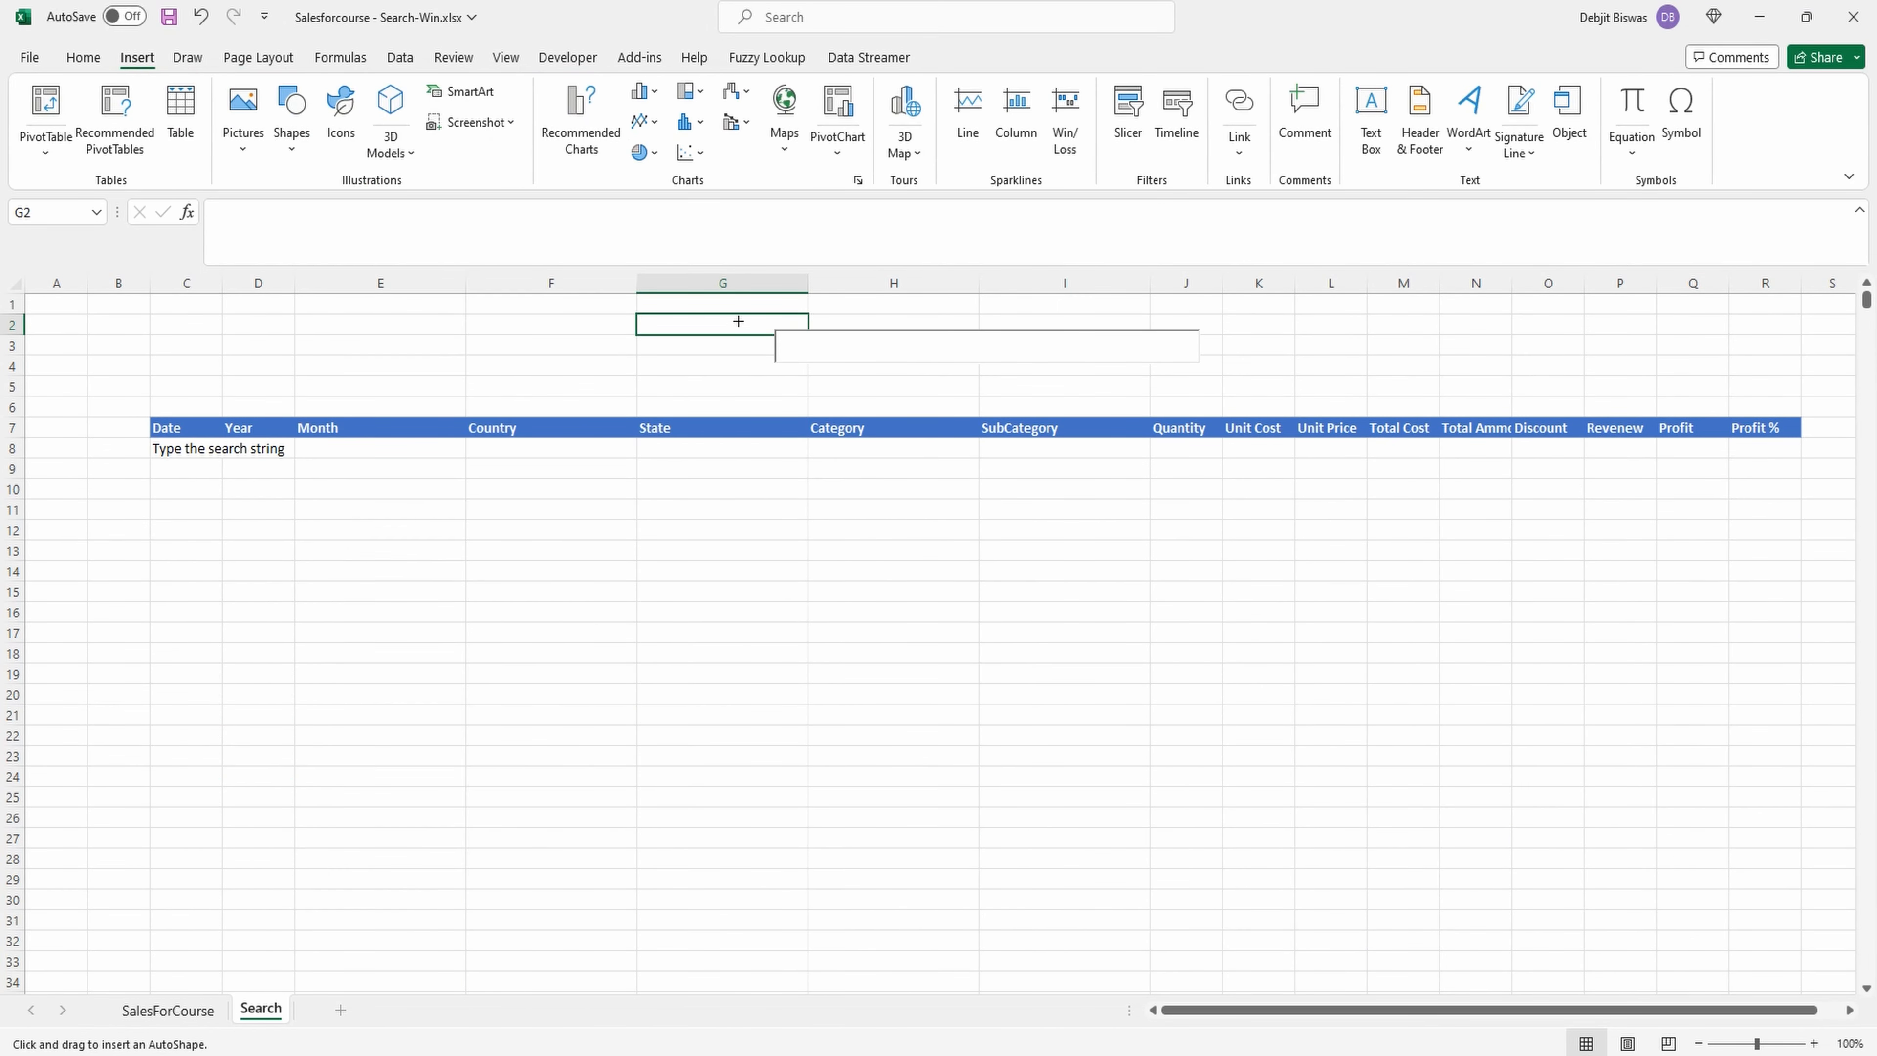
left_click_drag(714, 322, 1210, 371)
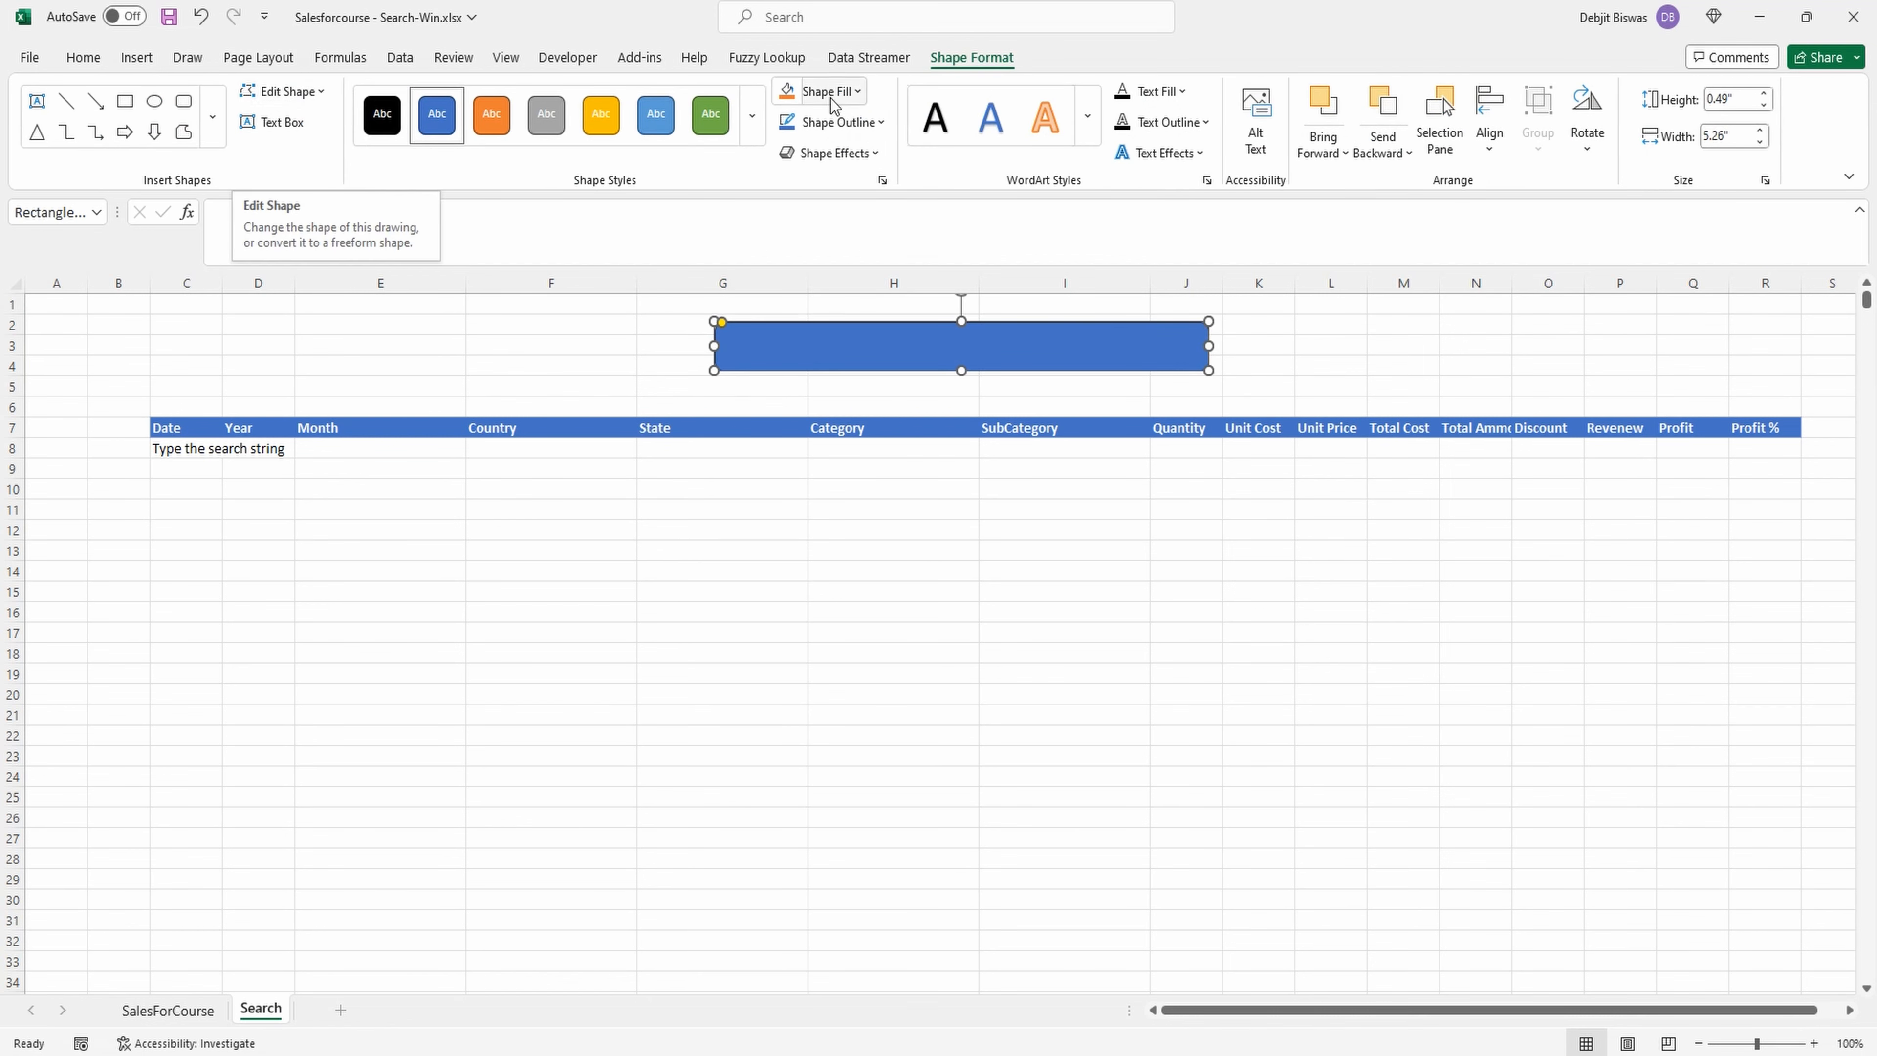
Format the rounded rectangle with no fill and a black 2¼ pt outline, and extend its left edge slightly outward.
left_click(832, 95)
left_click(831, 409)
left_click(855, 126)
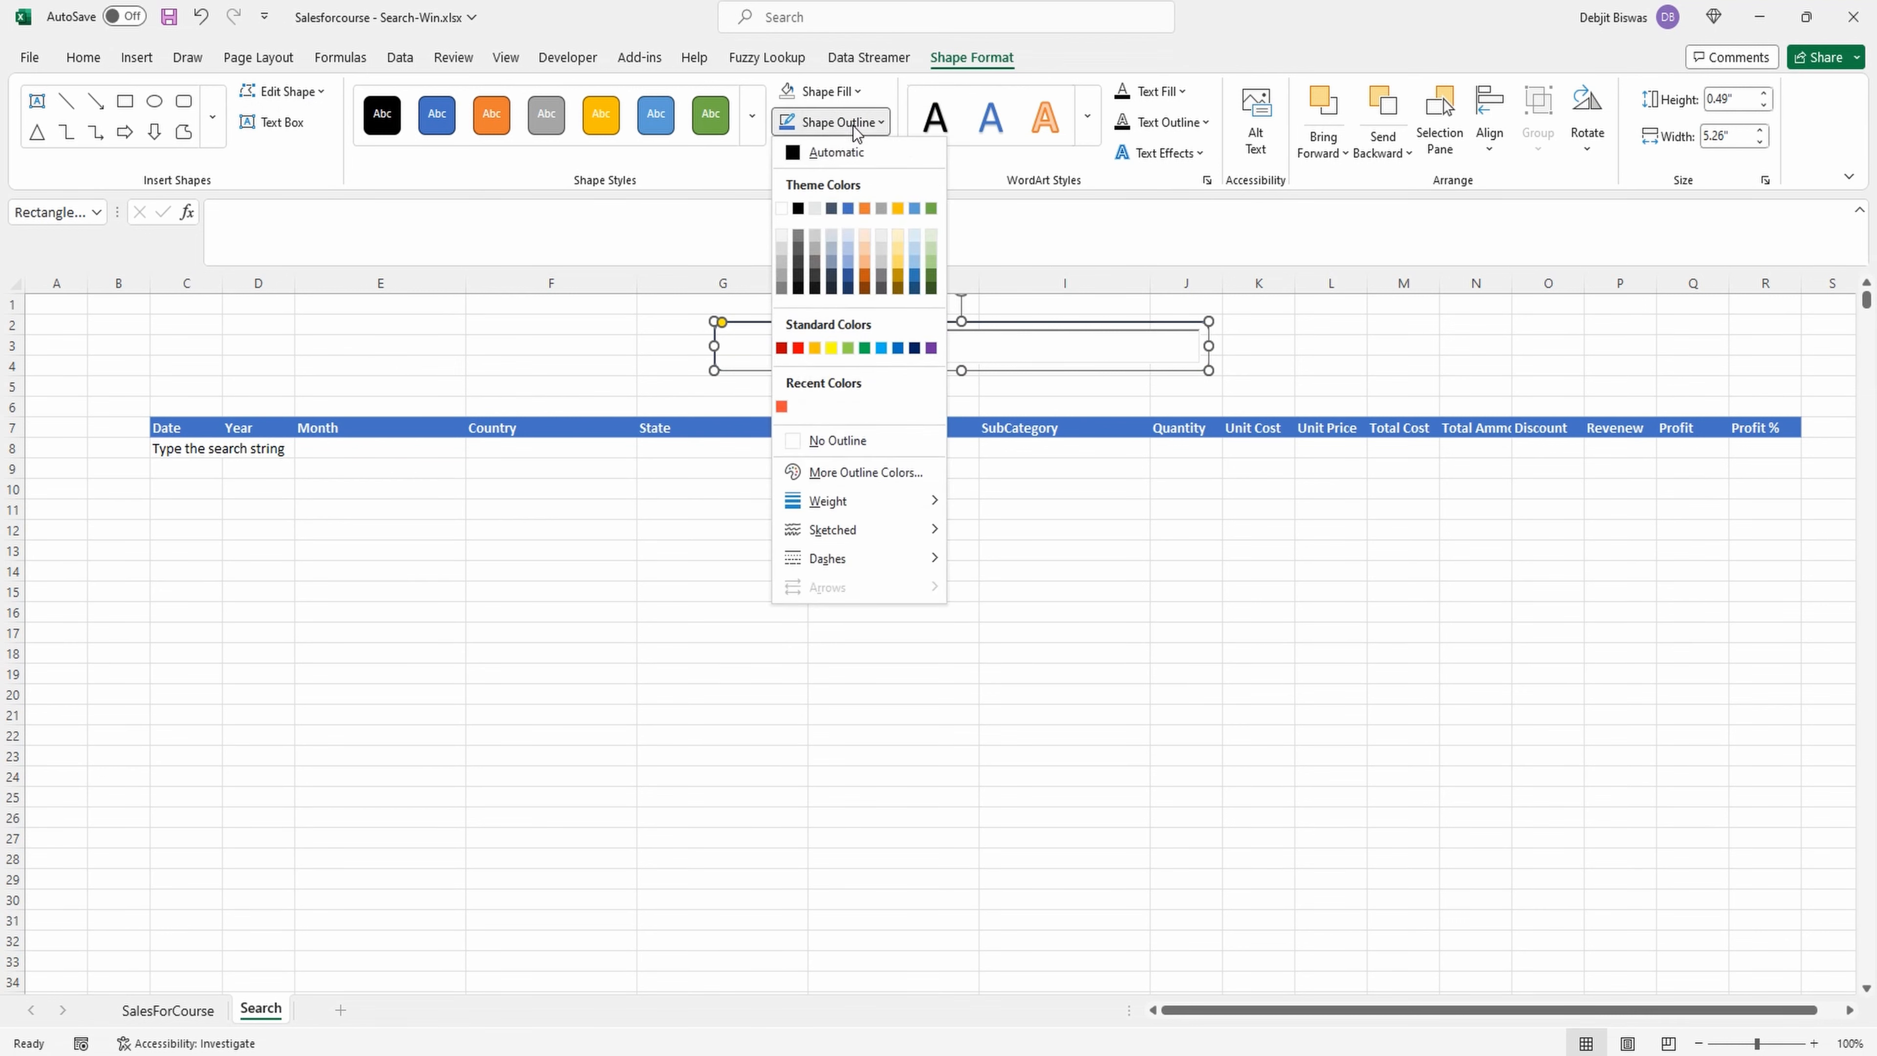
left_click(798, 209)
left_click(832, 123)
mouse_move(871, 504)
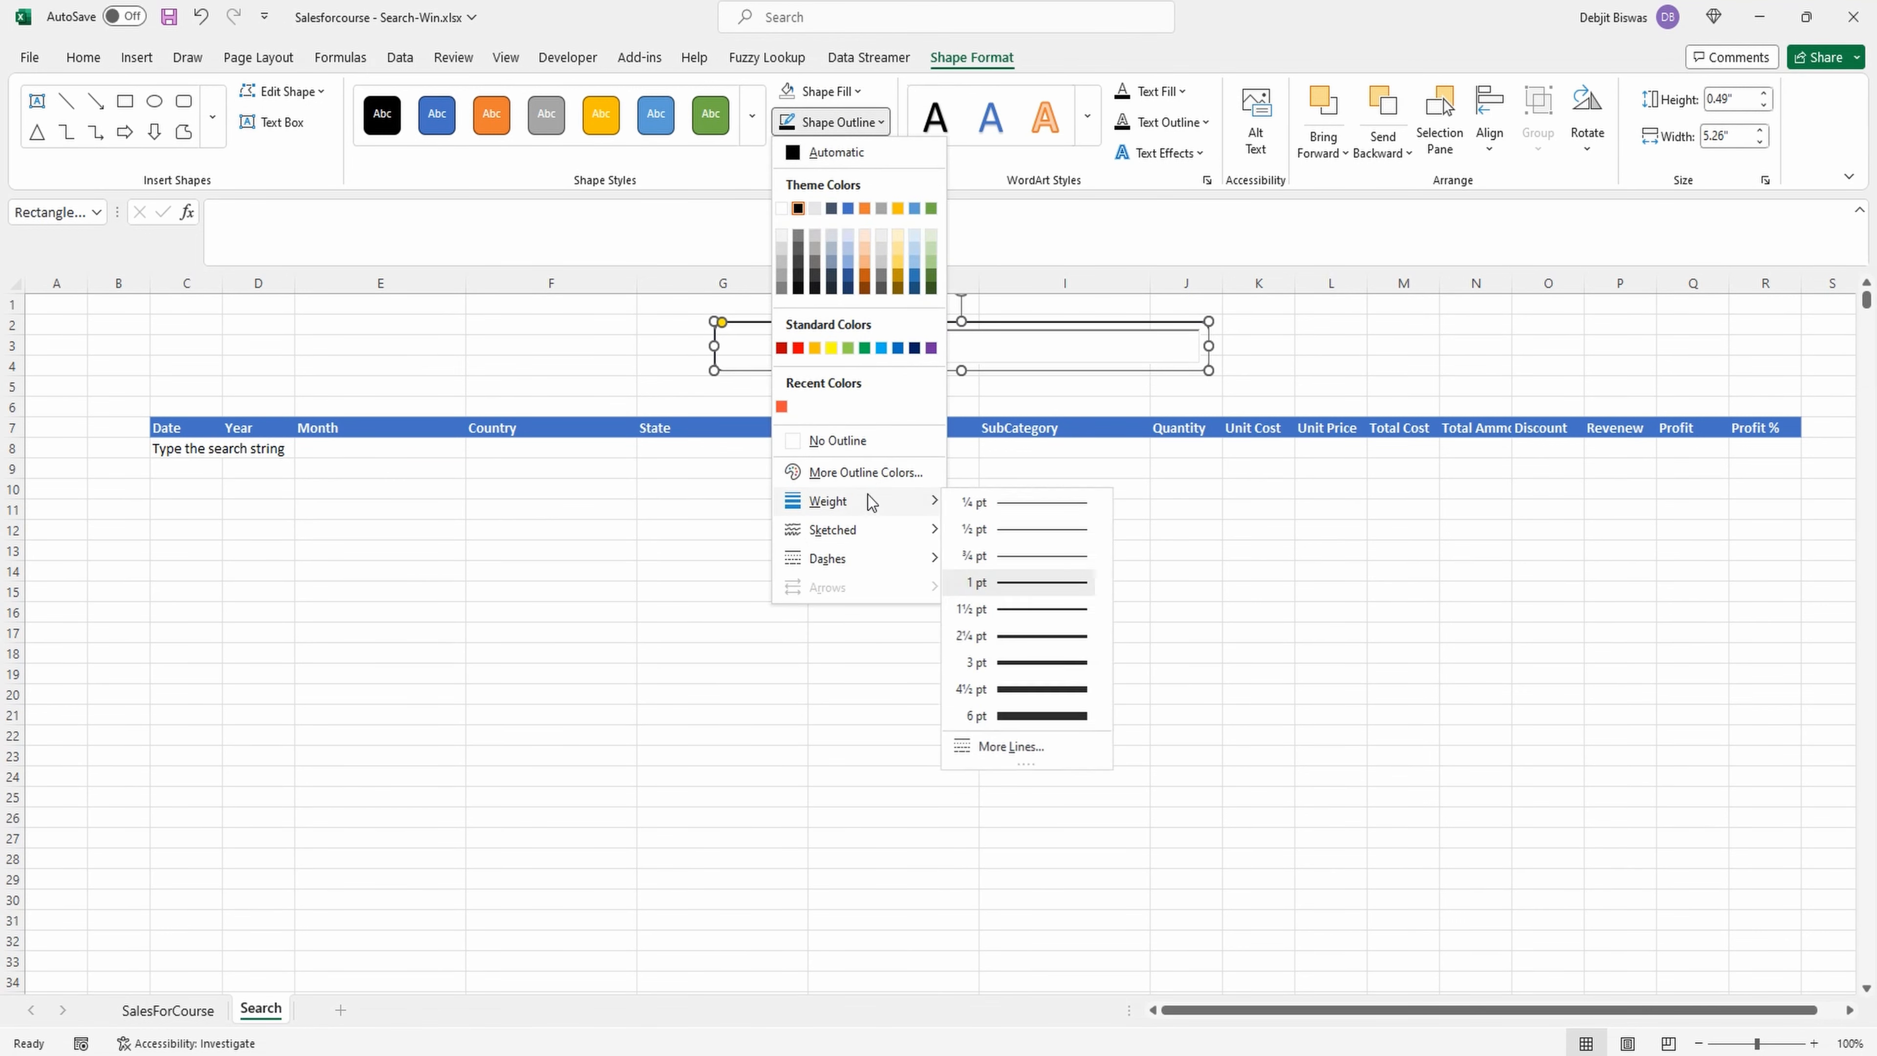
left_click(1041, 638)
left_click(414, 344)
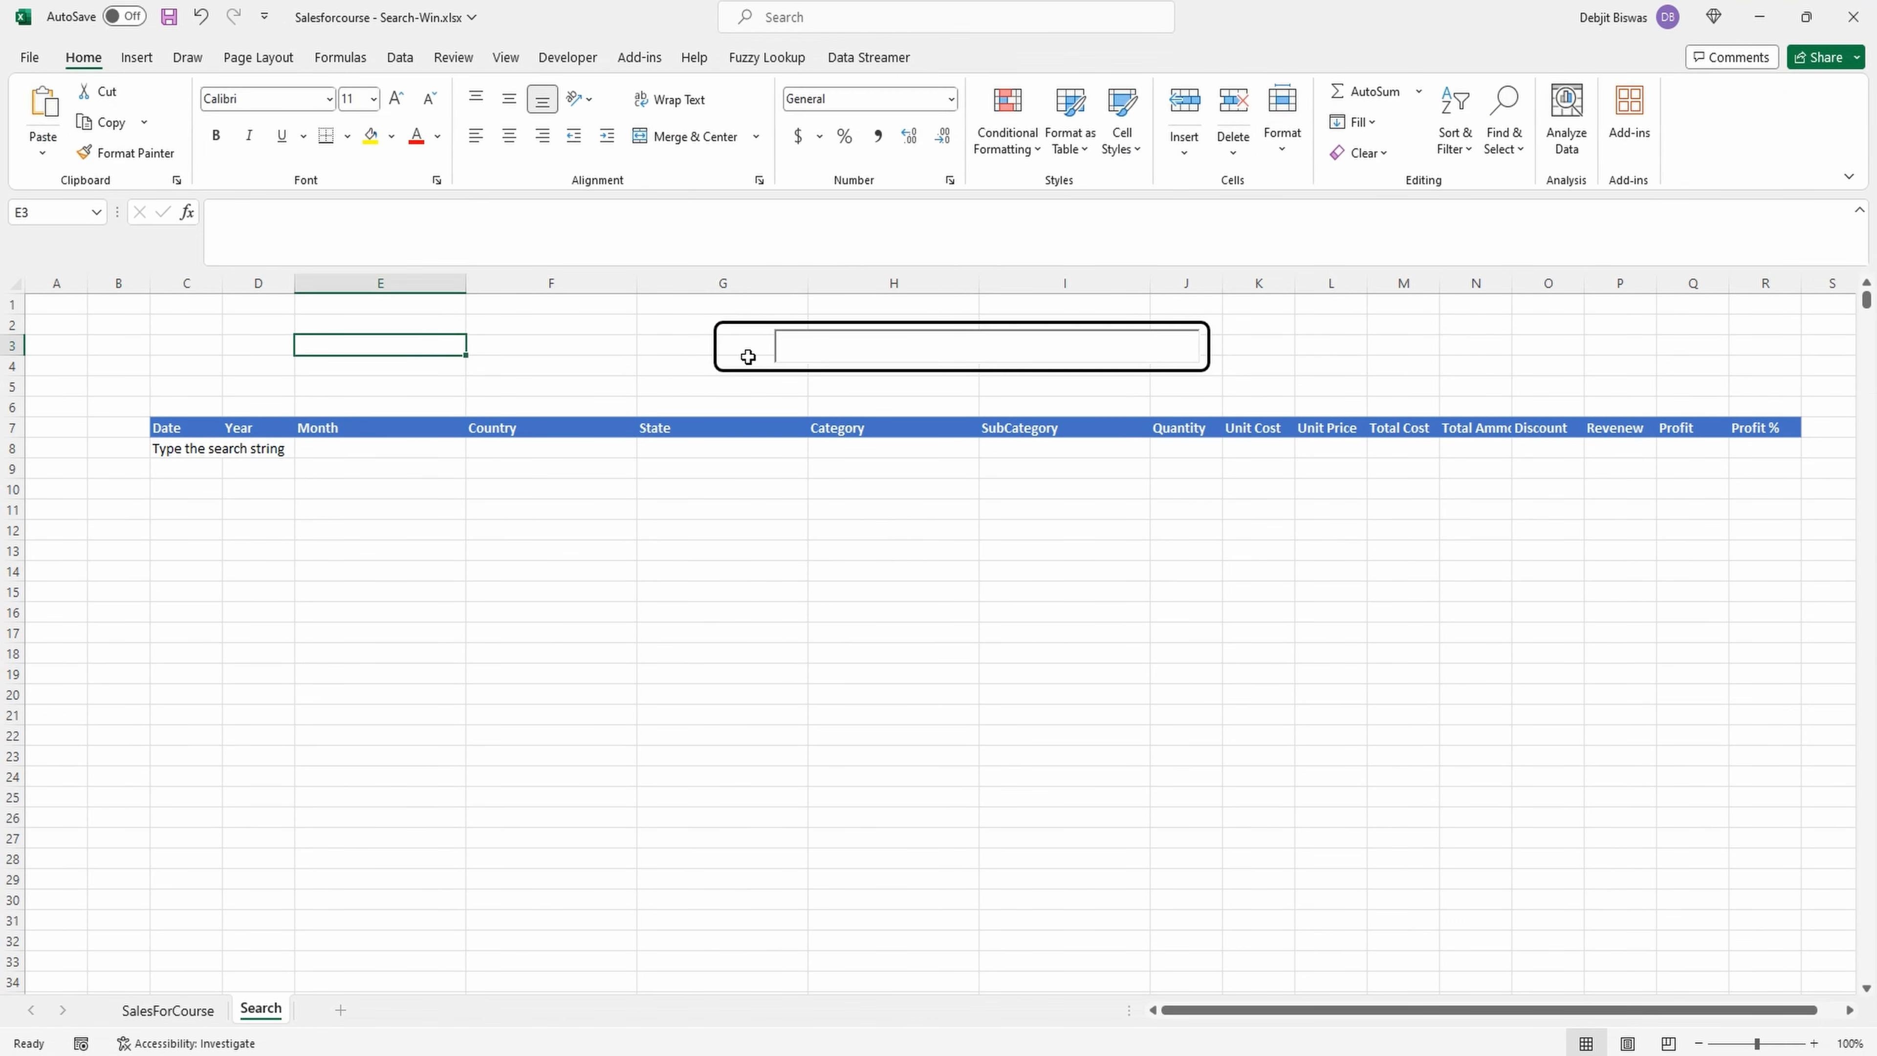
left_click(748, 356)
left_click_drag(715, 345, 693, 345)
Insert the solid magnifying glass from the stock icons found with "search", and place it about 0.54" in size inside the rounded rectangle, before the search box.
left_click(83, 58)
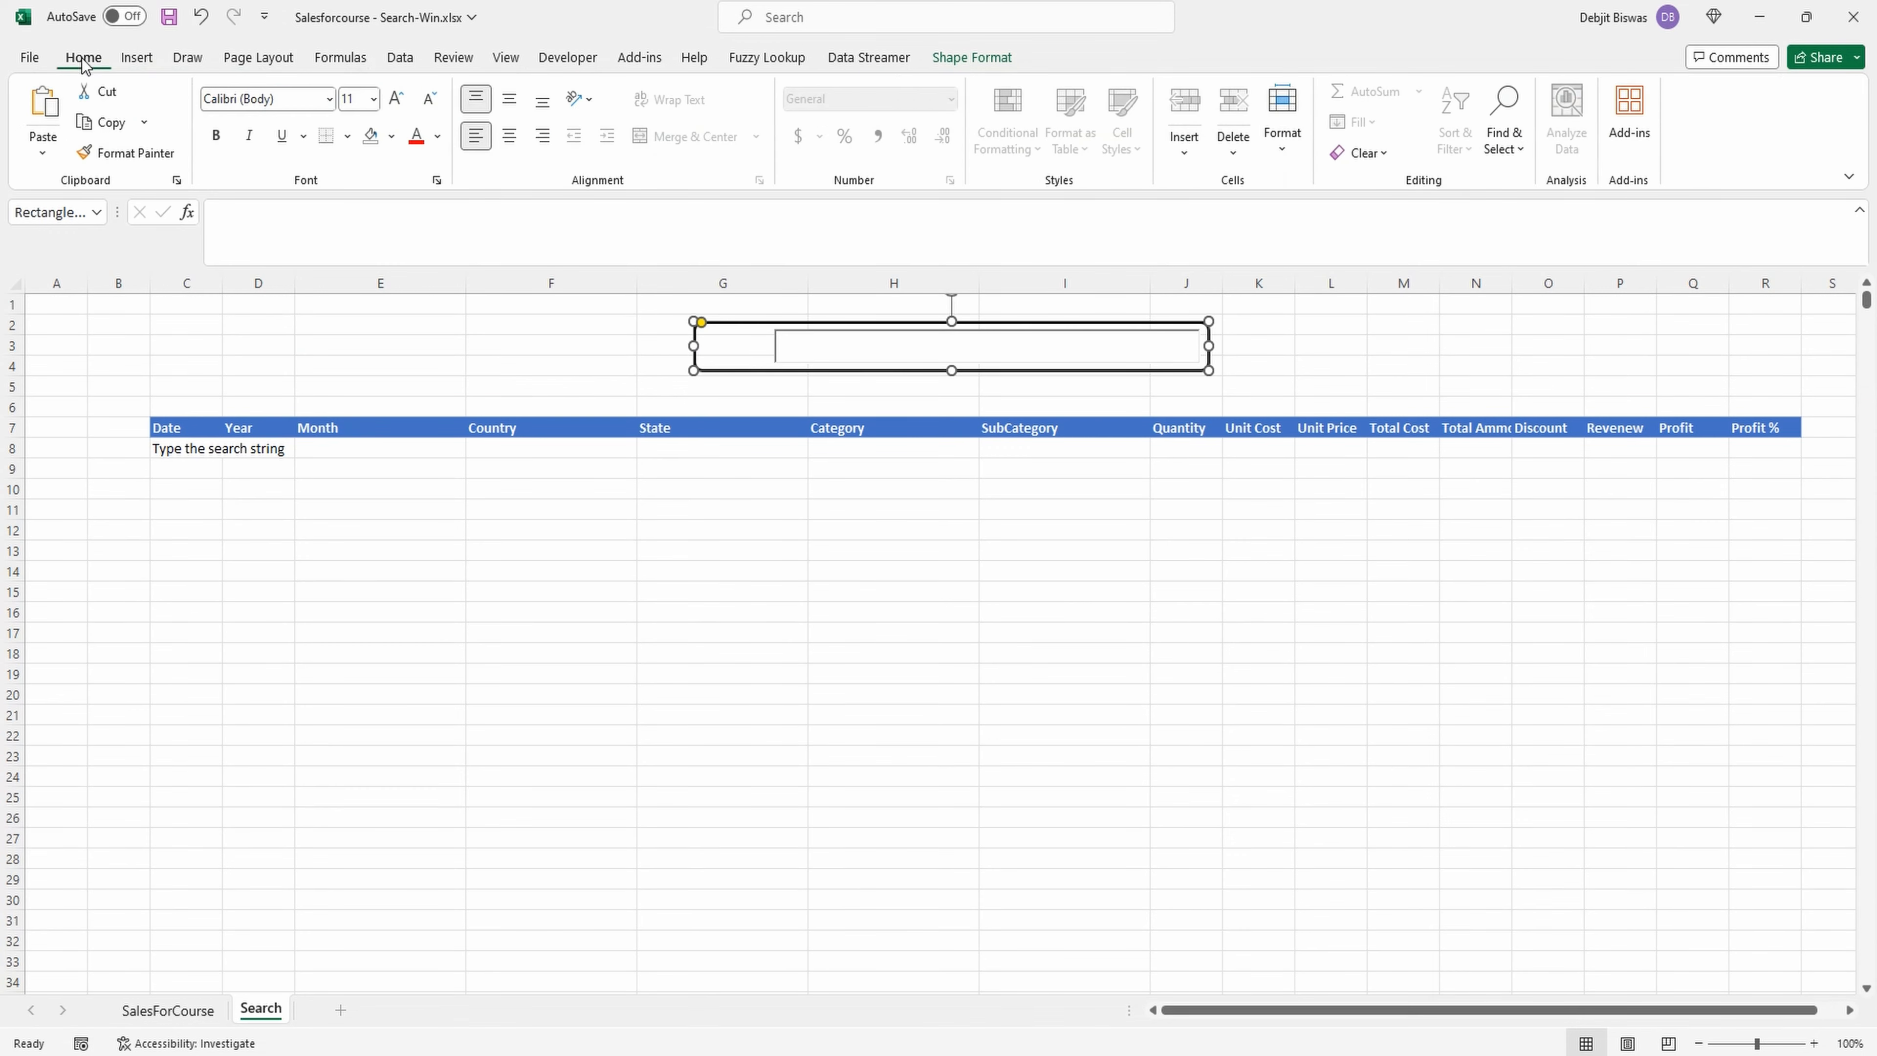
left_click(137, 58)
left_click(338, 111)
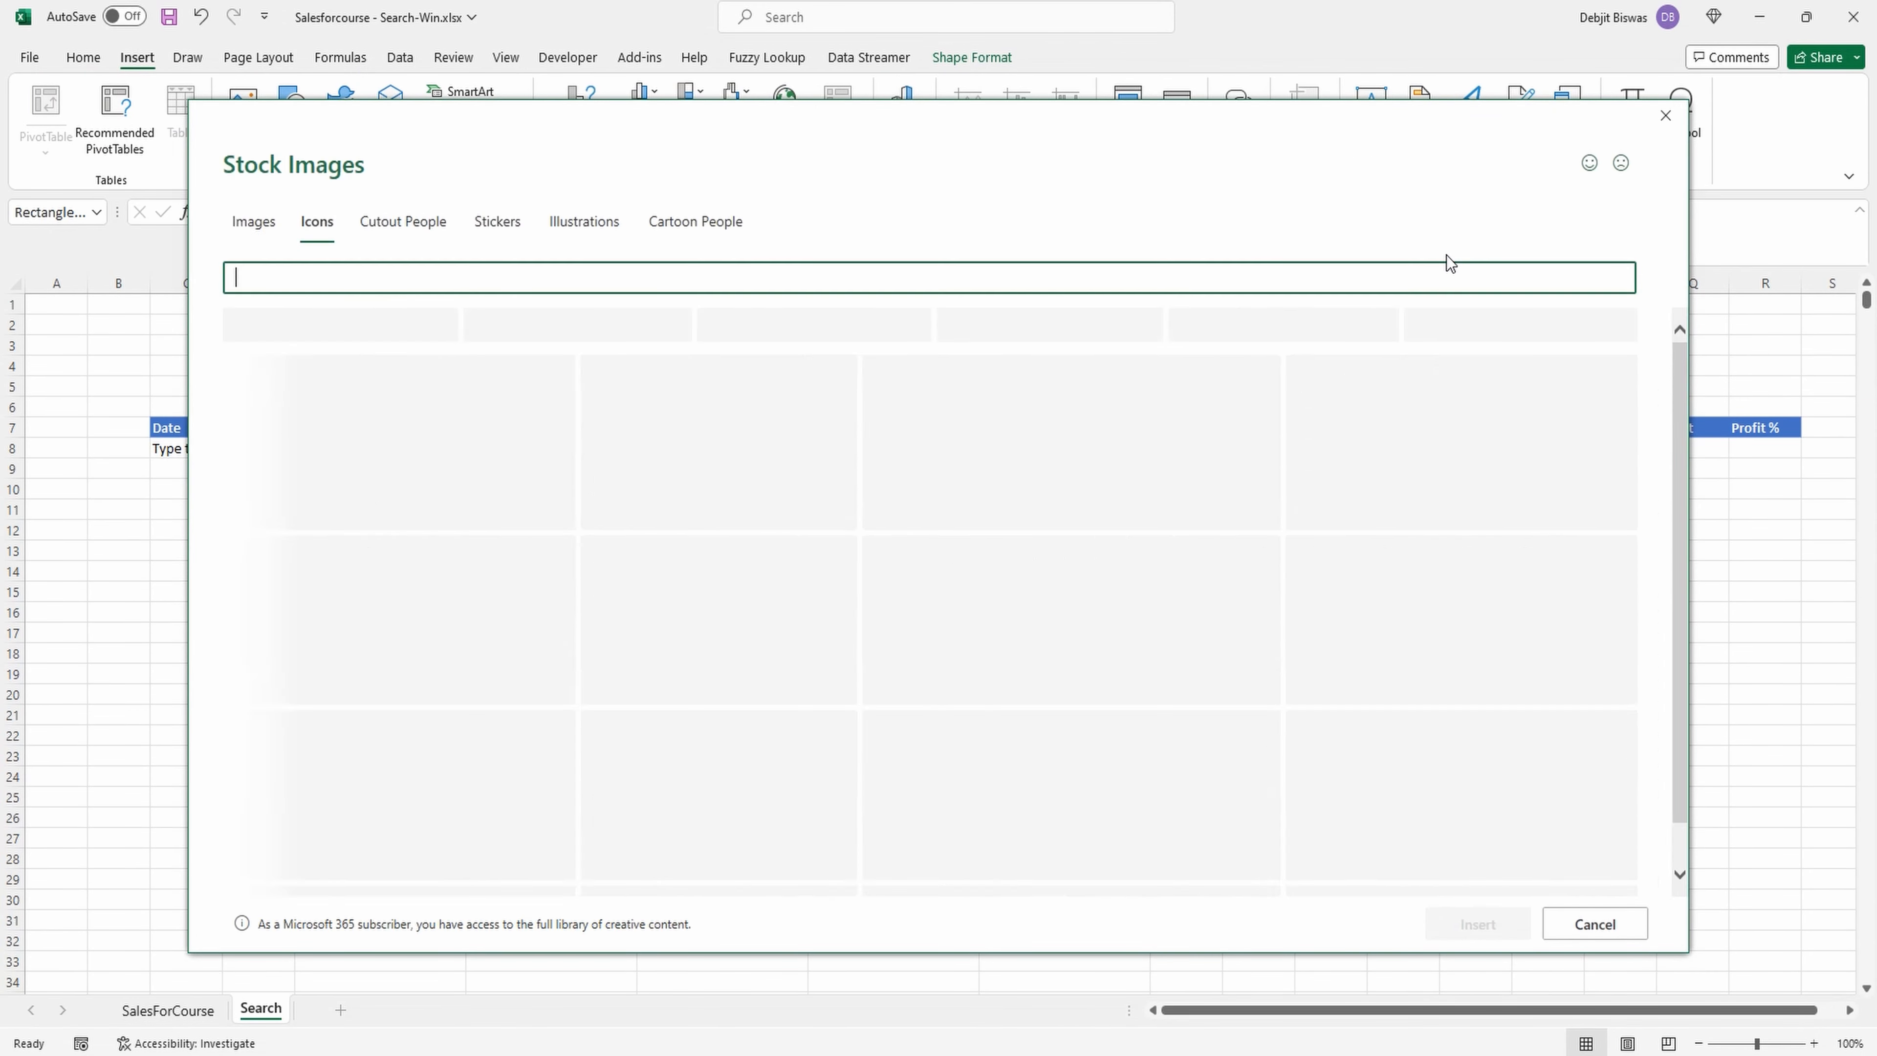
type("search")
left_click(1219, 354)
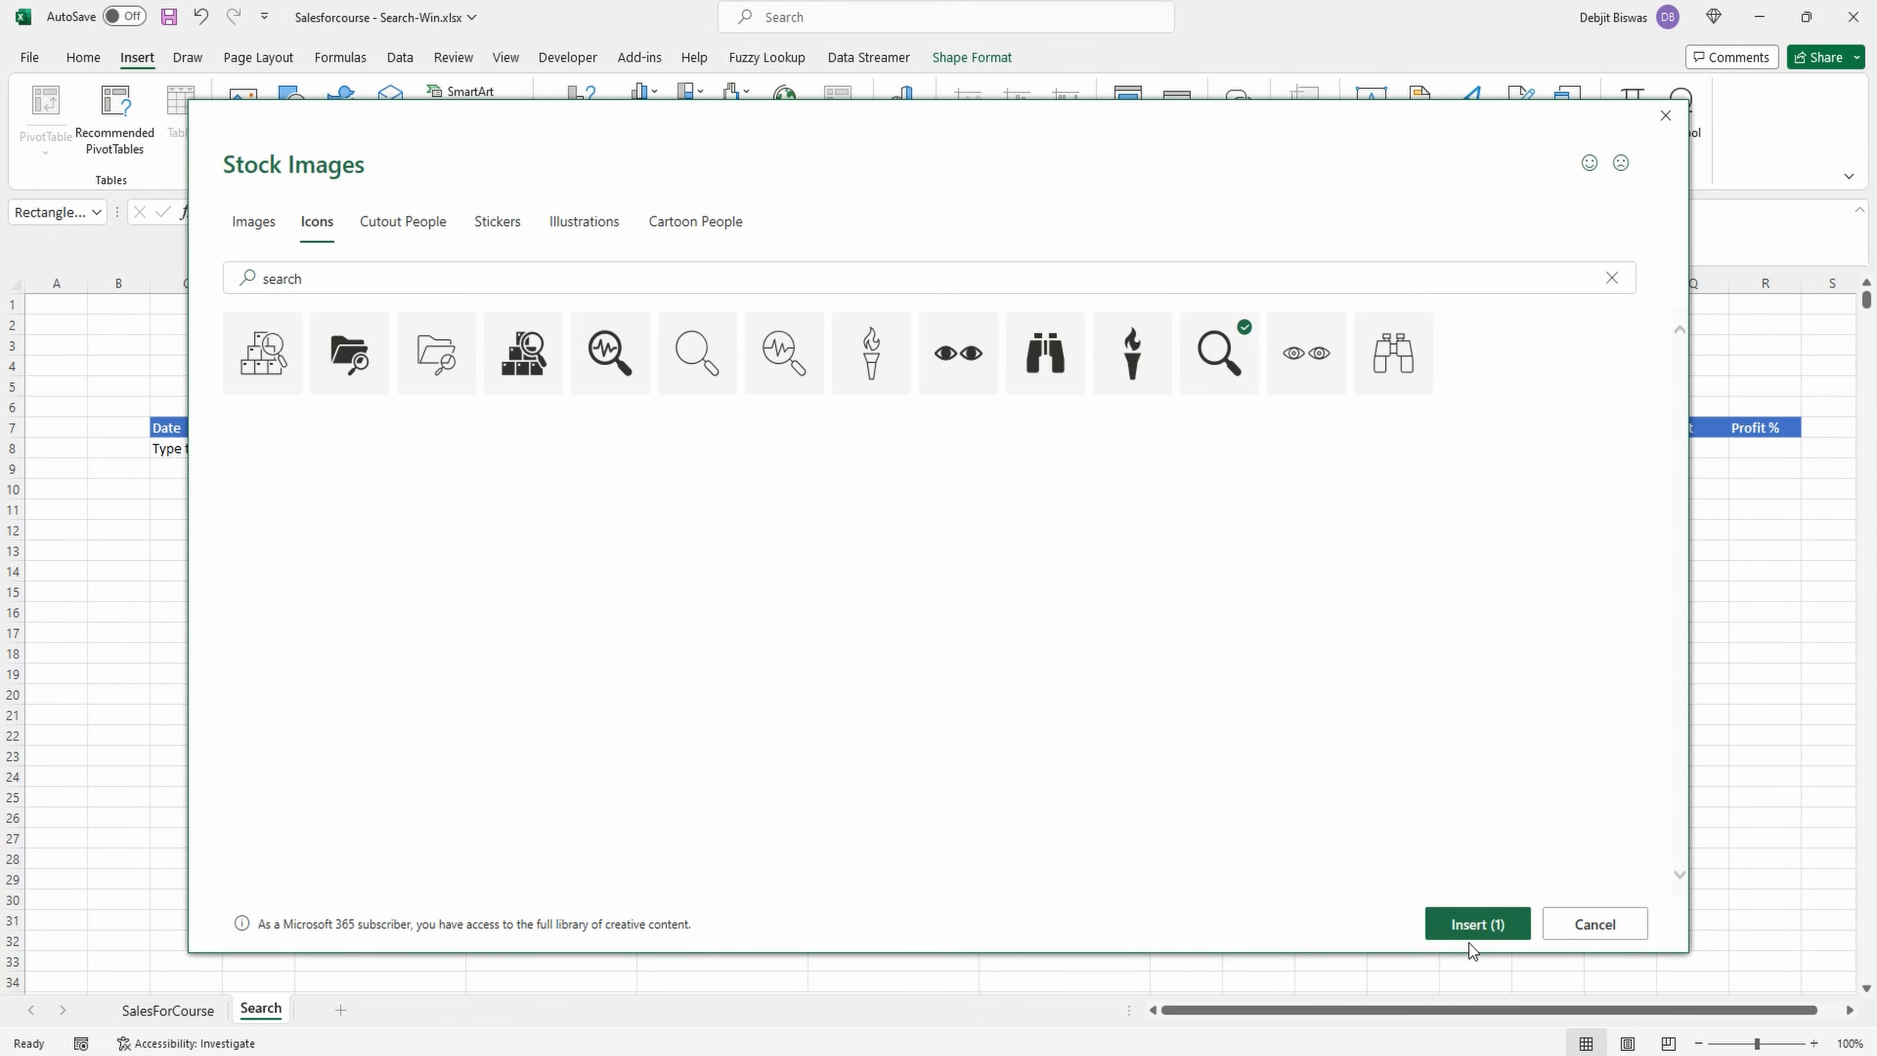
left_click(1472, 932)
left_click_drag(368, 407, 761, 387)
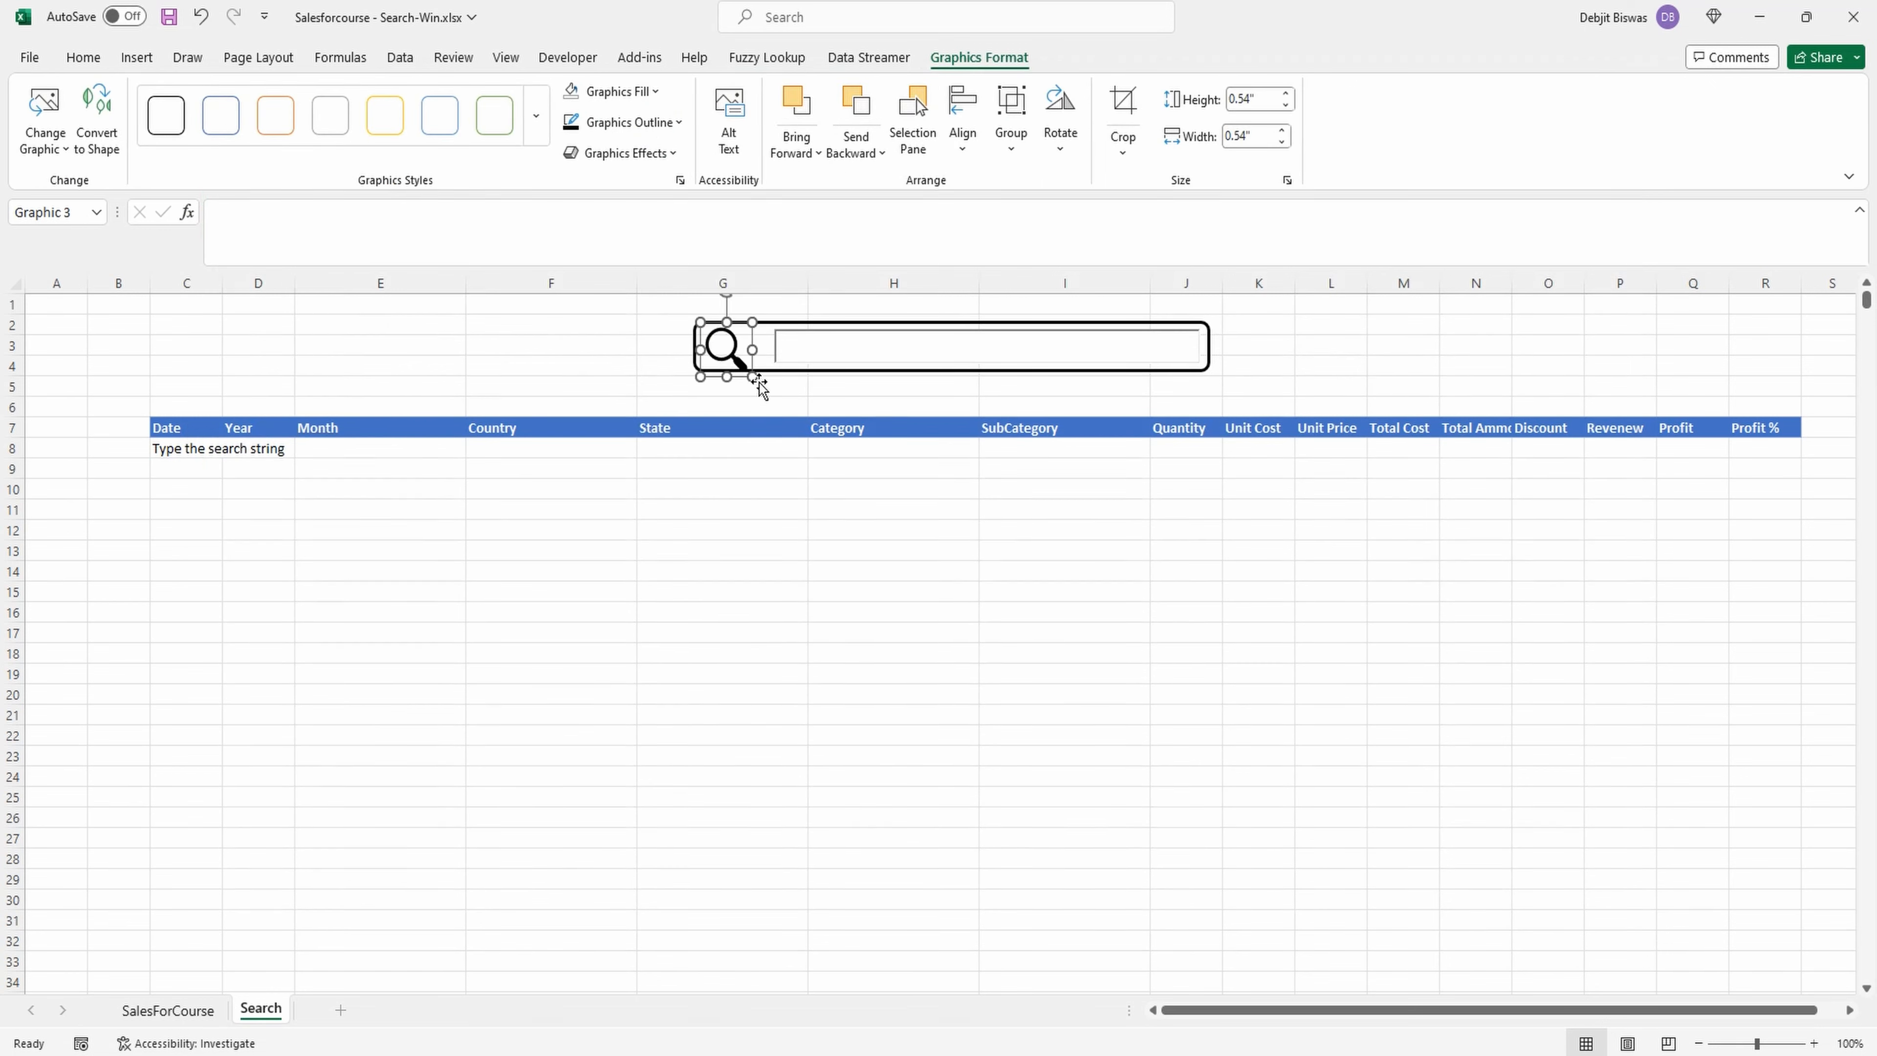
left_click(553, 348)
left_click(186, 497)
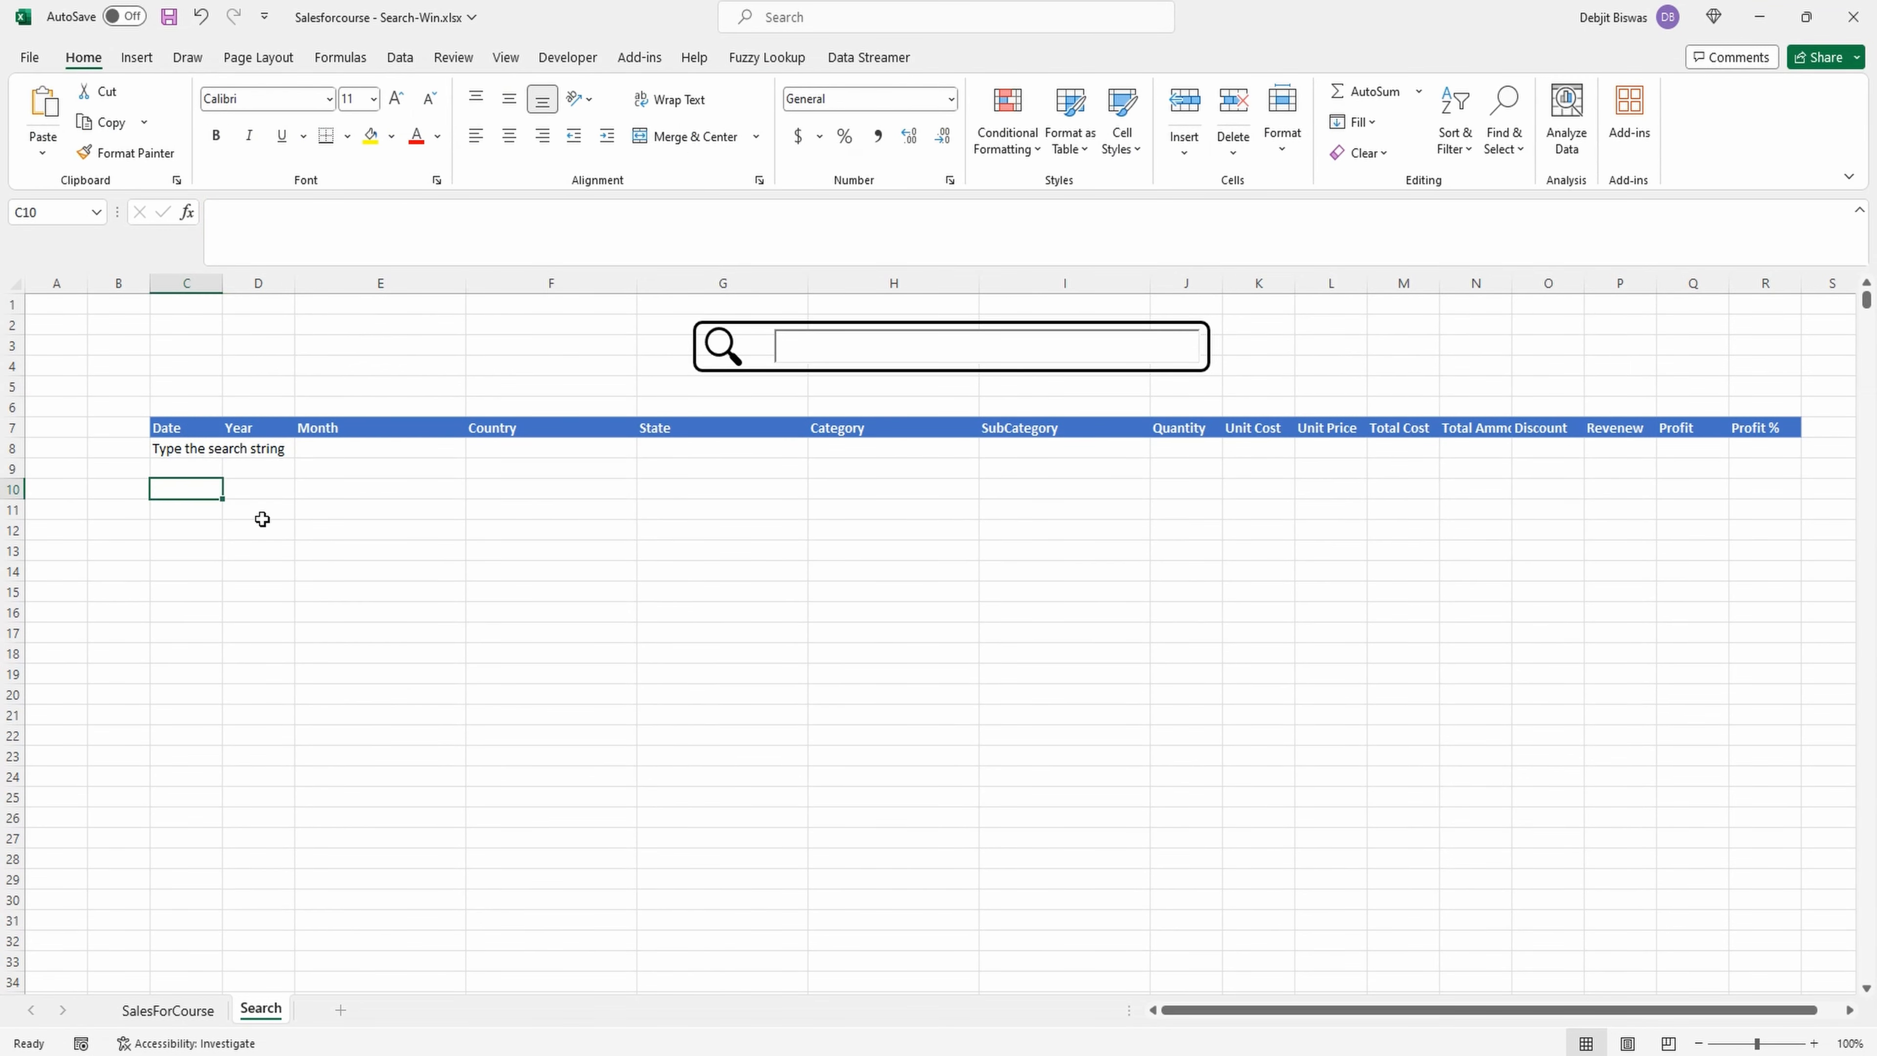
Test the finished search box with "cap" and save the workbook.
left_click(826, 342)
type("cap")
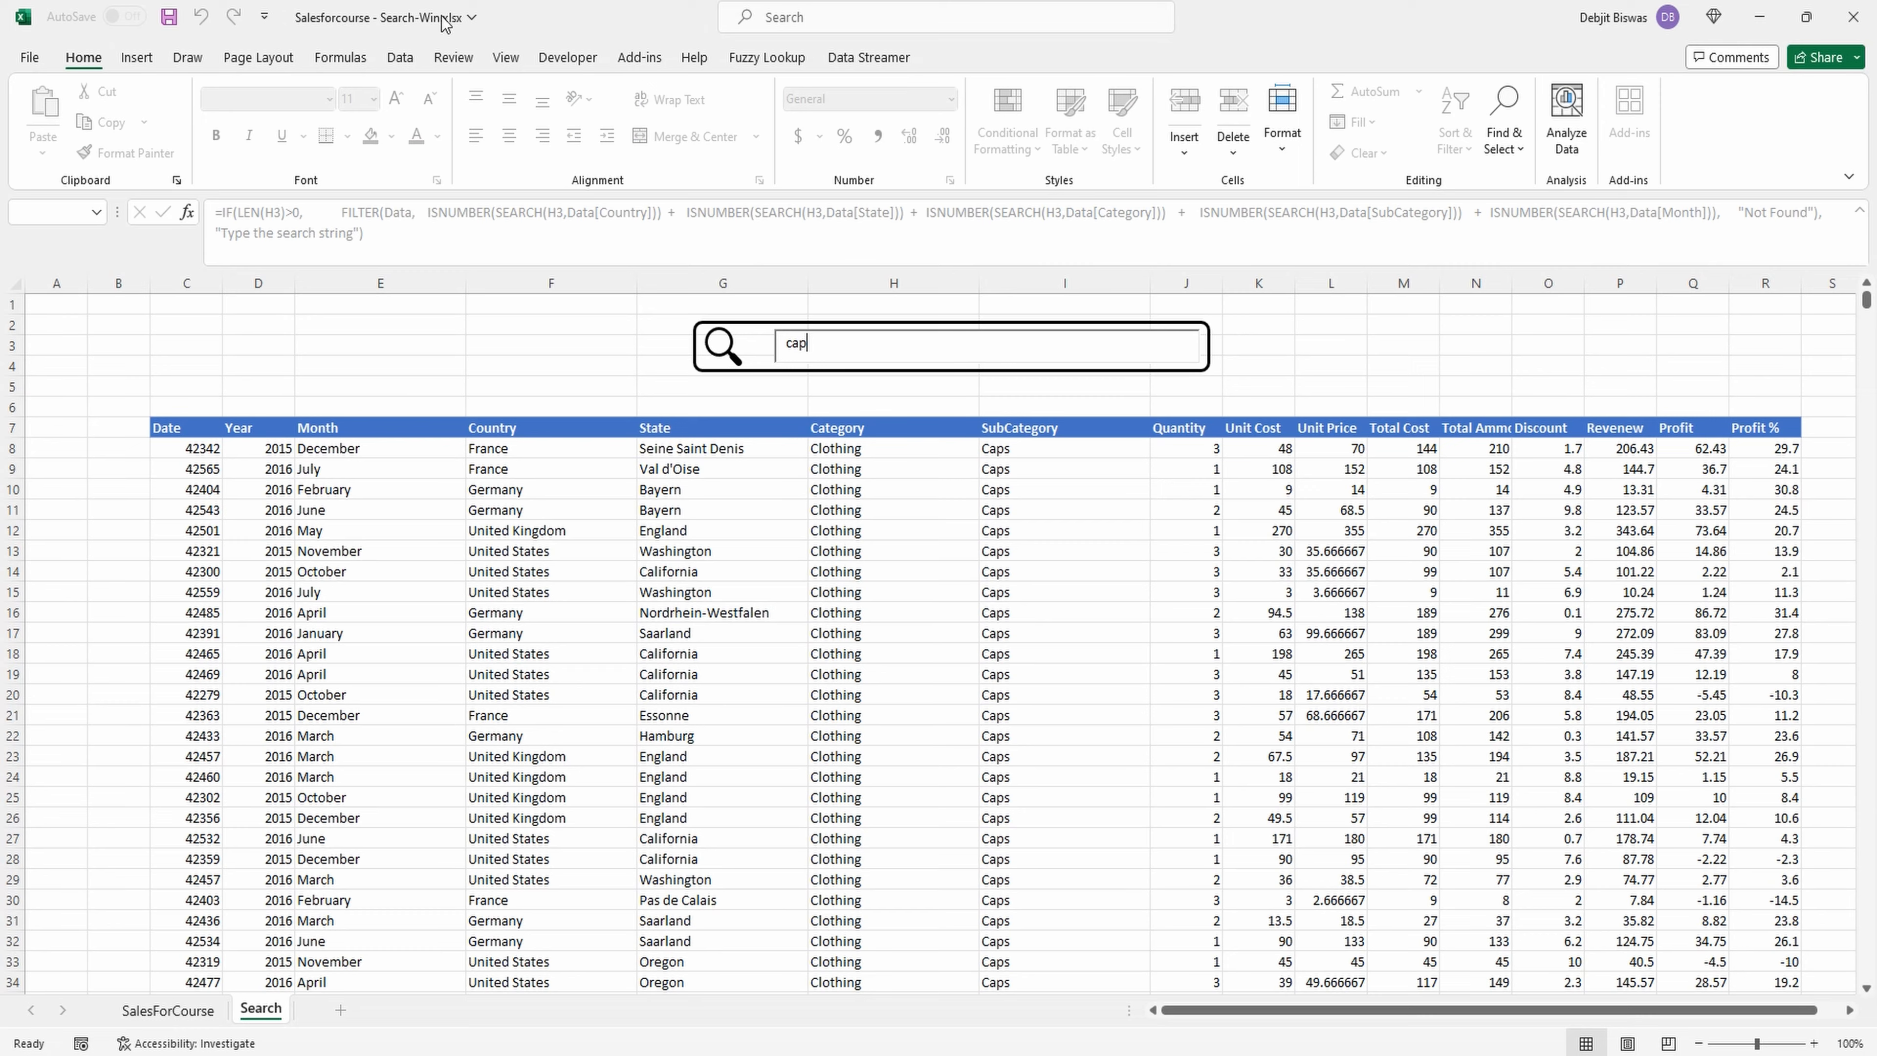
key("ctrl+s")
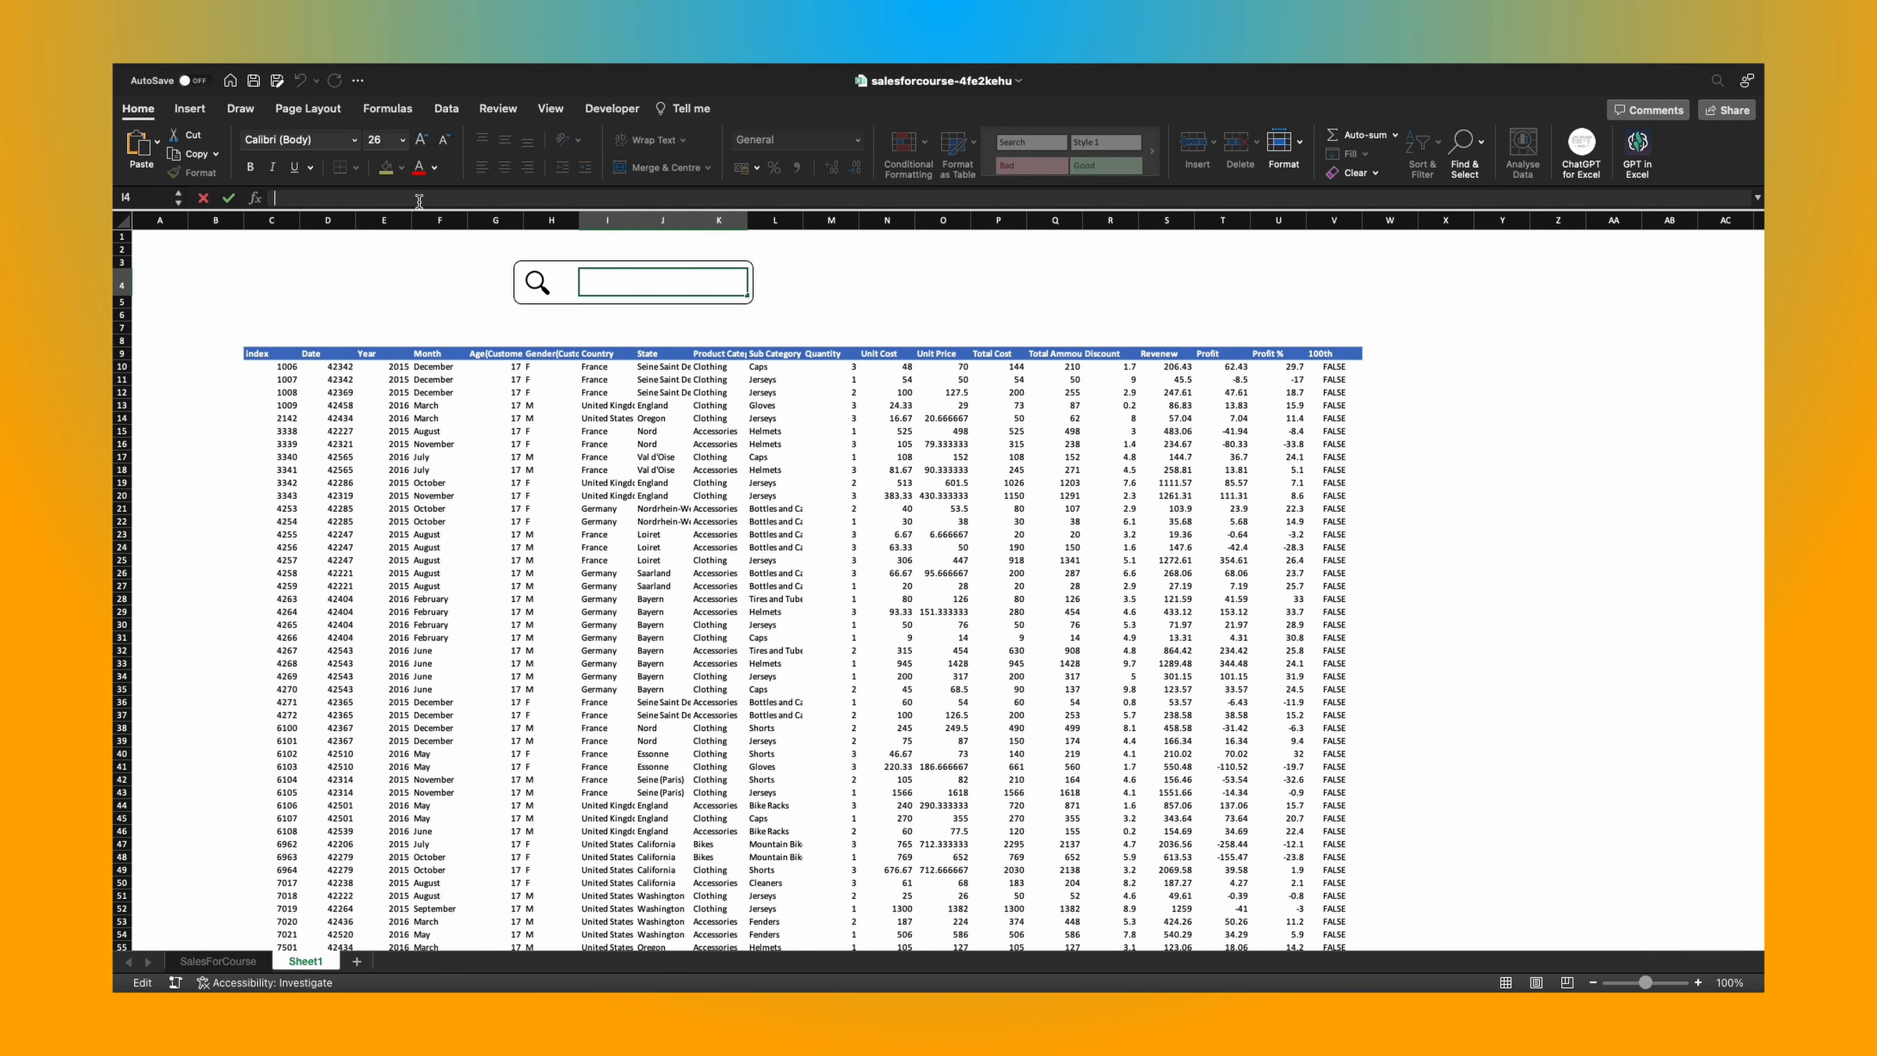
Enter "cal" in search cell I4 on Sheet1 of the salesforcourse-4fe2kehu workbook to filter the sales data.
type("cal")
key("Return")
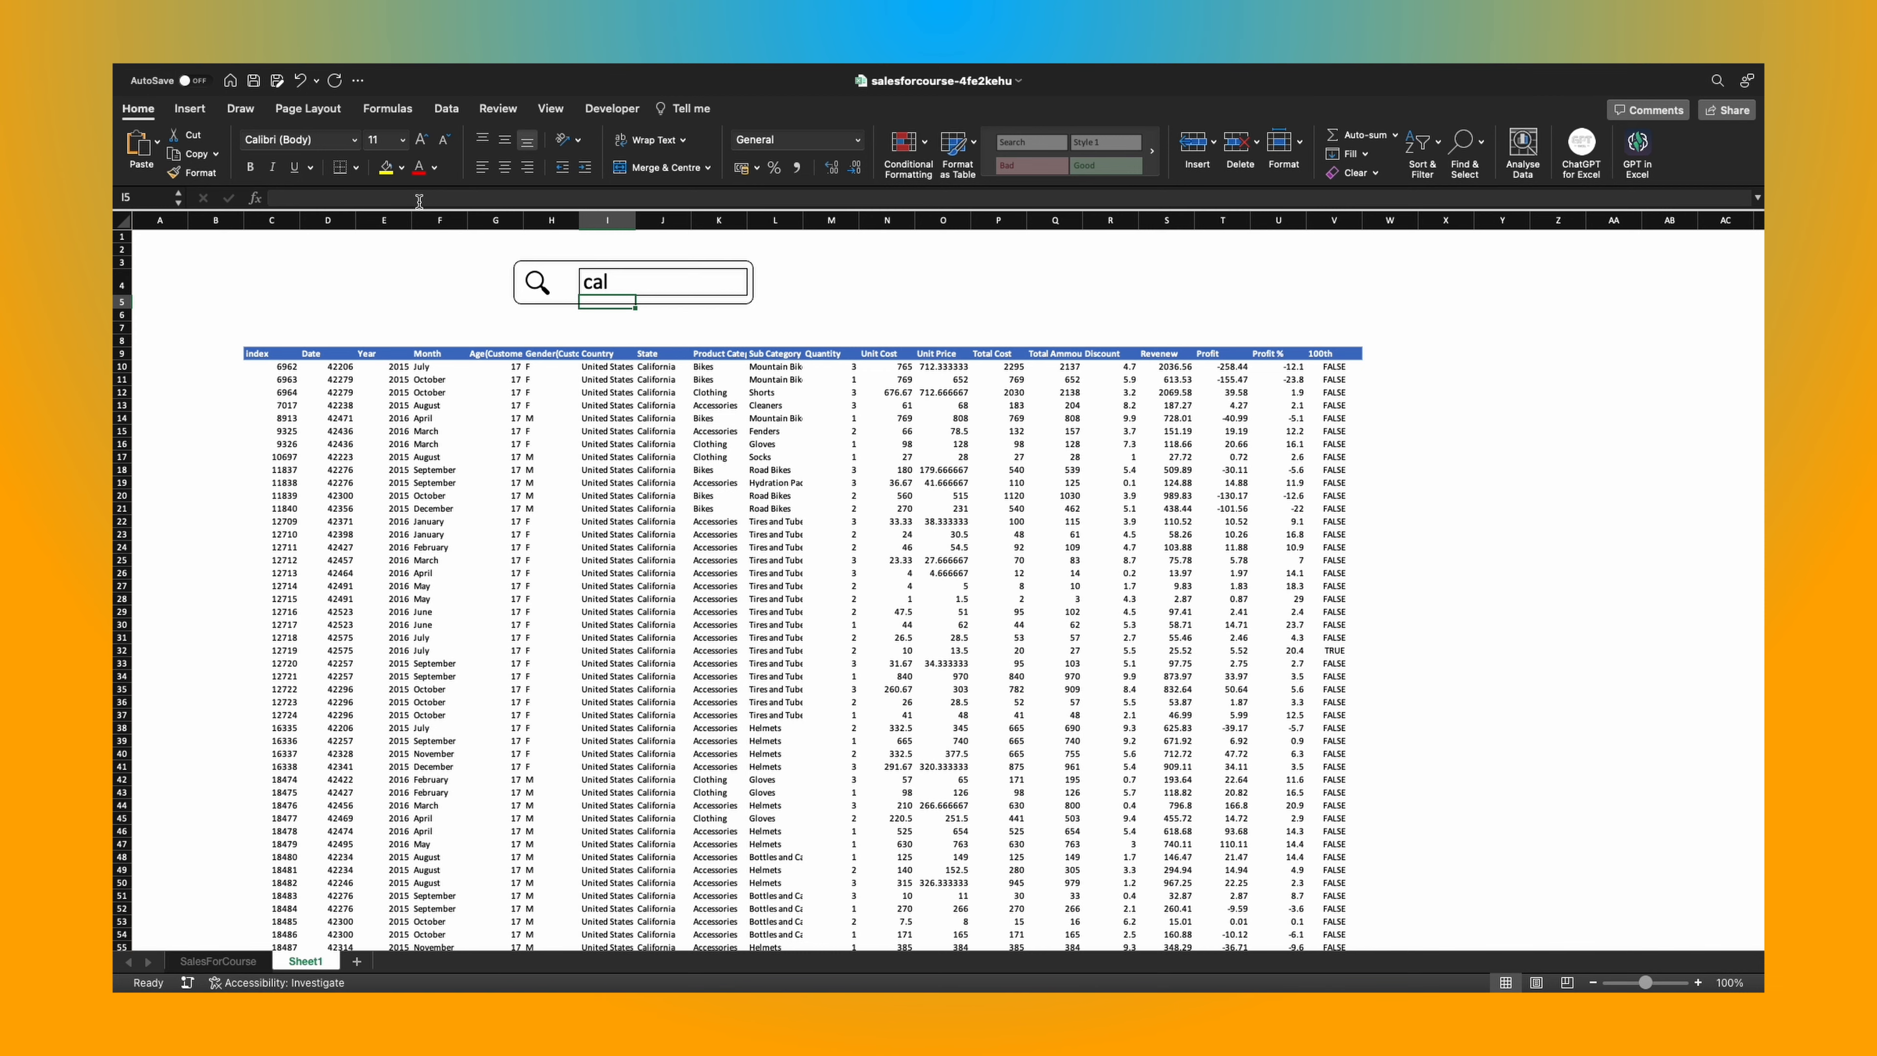